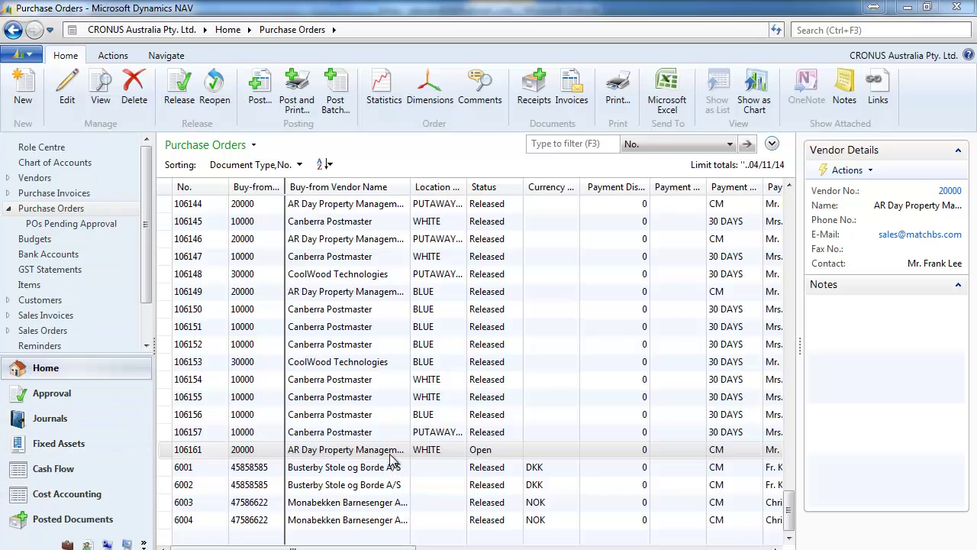
Open the AR Day Property Management purchase order that has status Open and release it
click(390, 453)
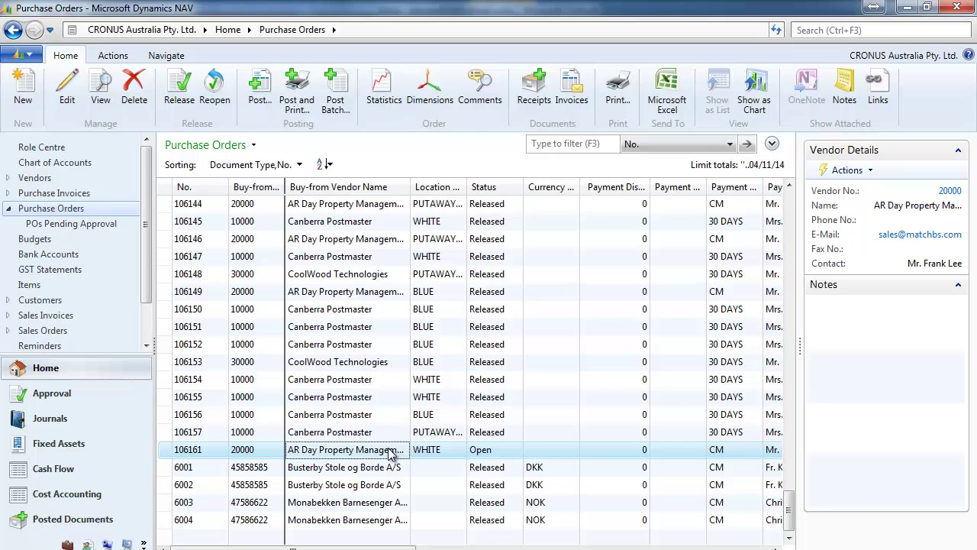
double_click(390, 453)
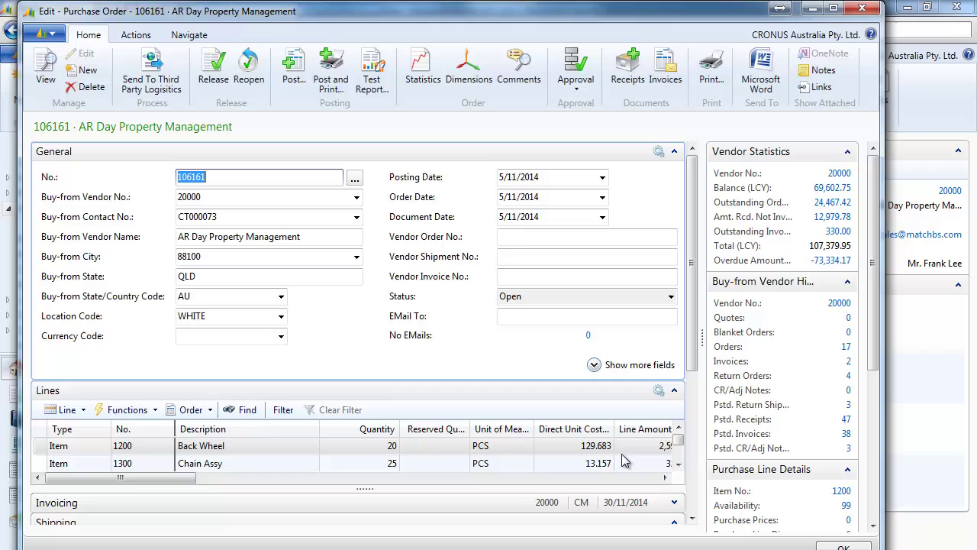
click(213, 67)
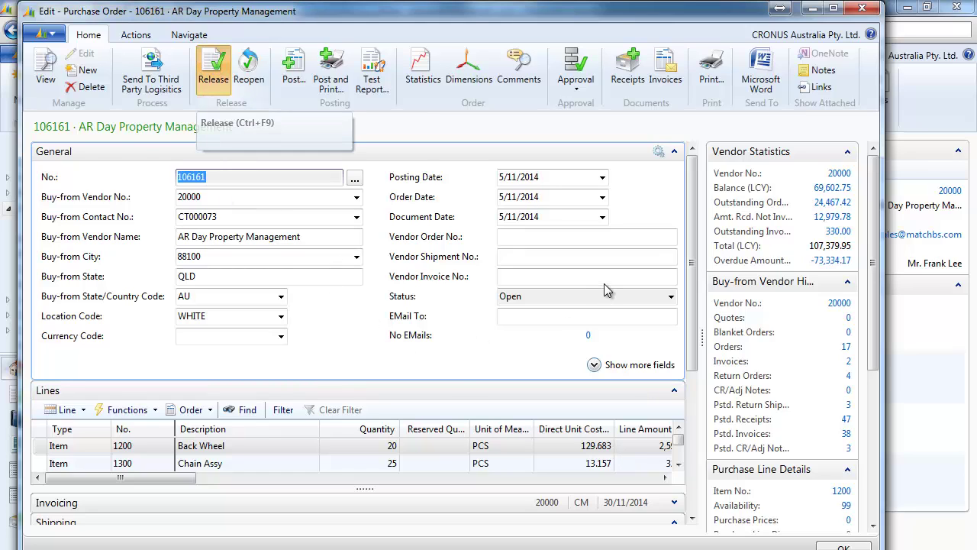
View the warehouse receipt linked to the released purchase order, then close the receipt, its lines and the order
click(191, 35)
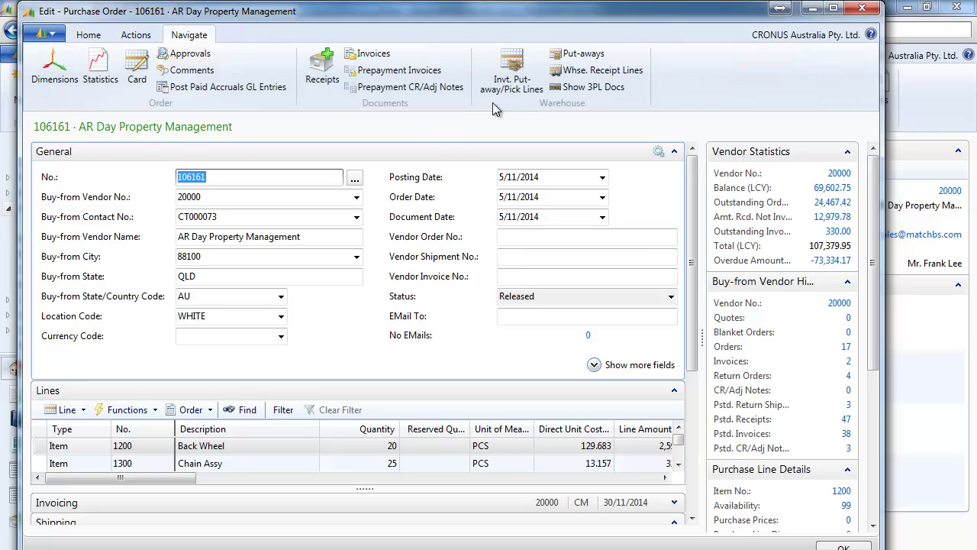
click(588, 71)
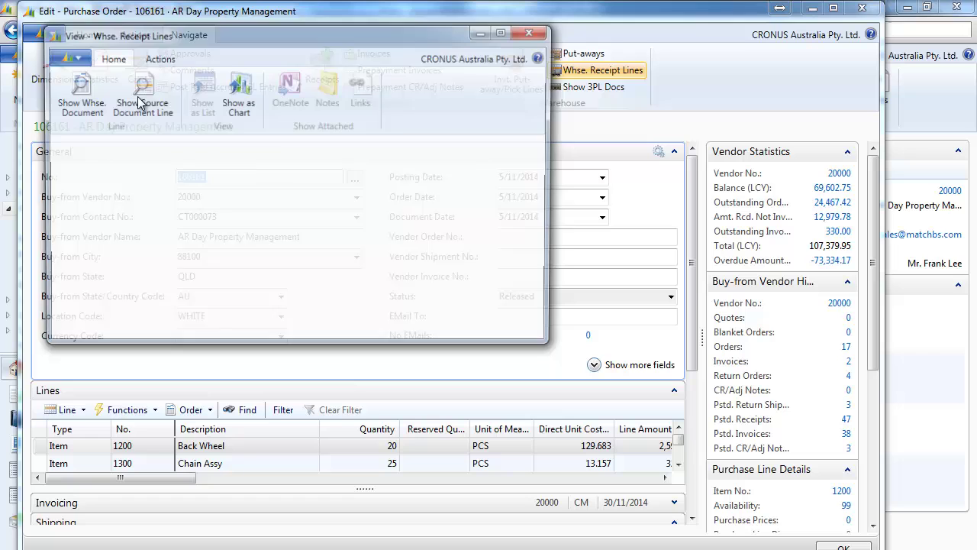
click(82, 100)
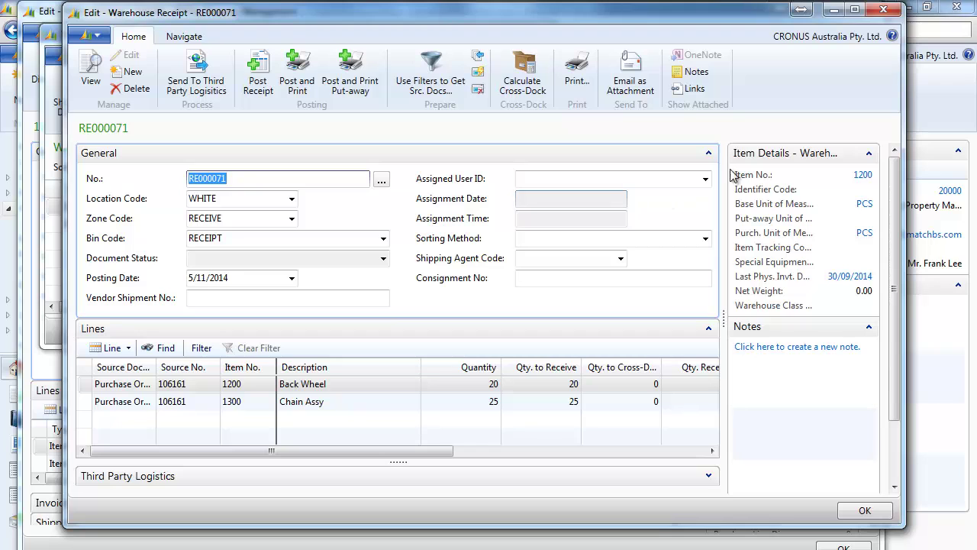
click(883, 9)
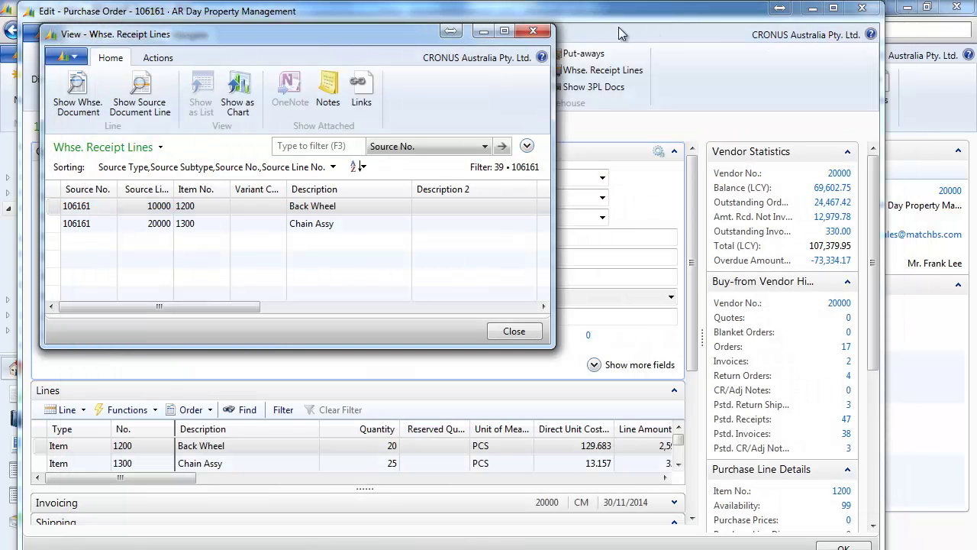
click(533, 31)
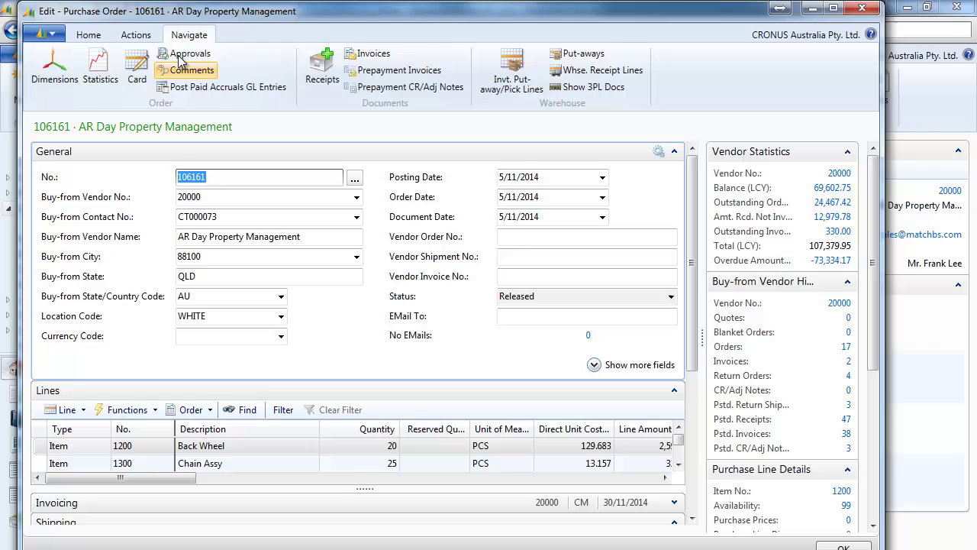
click(136, 35)
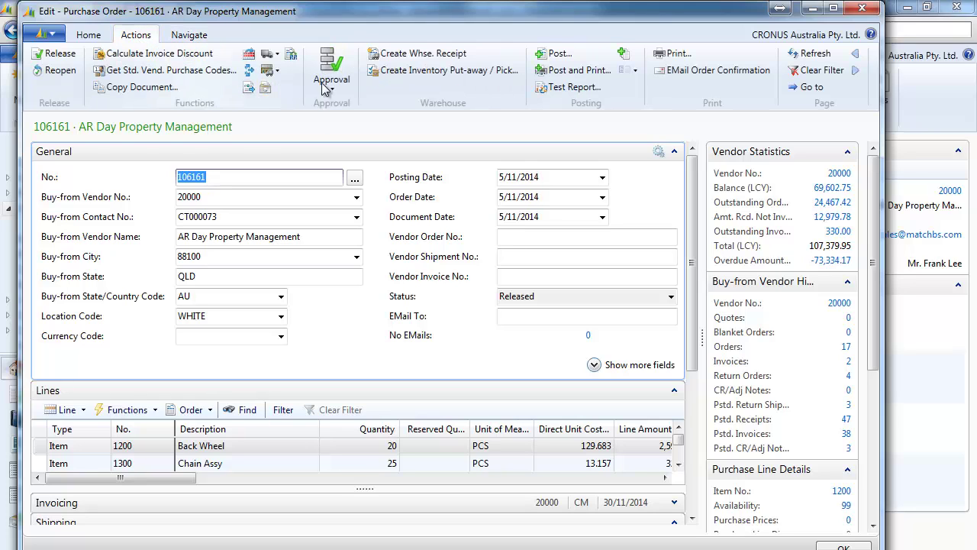
click(857, 13)
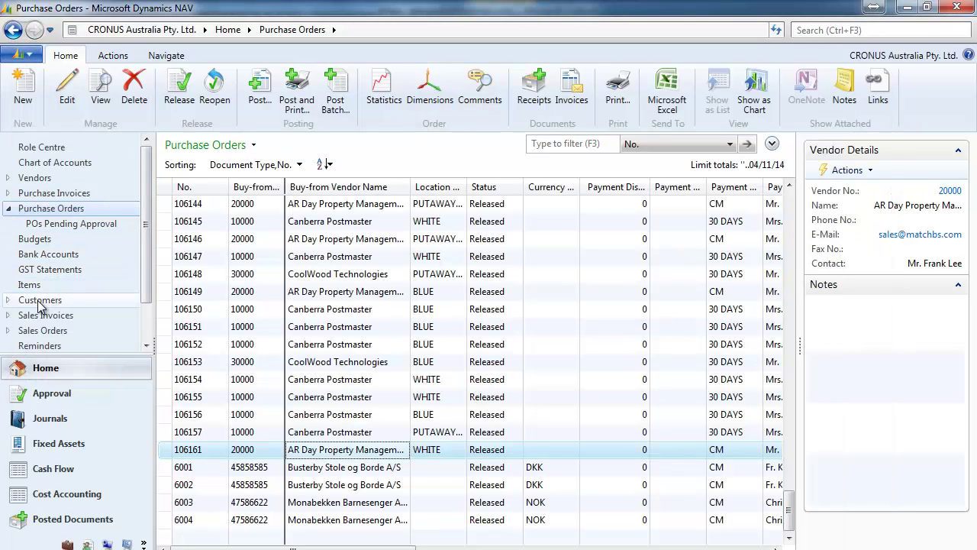
Open the last Selangorian Ltd. sales order in the sales order list, reopen it and release it again
click(42, 331)
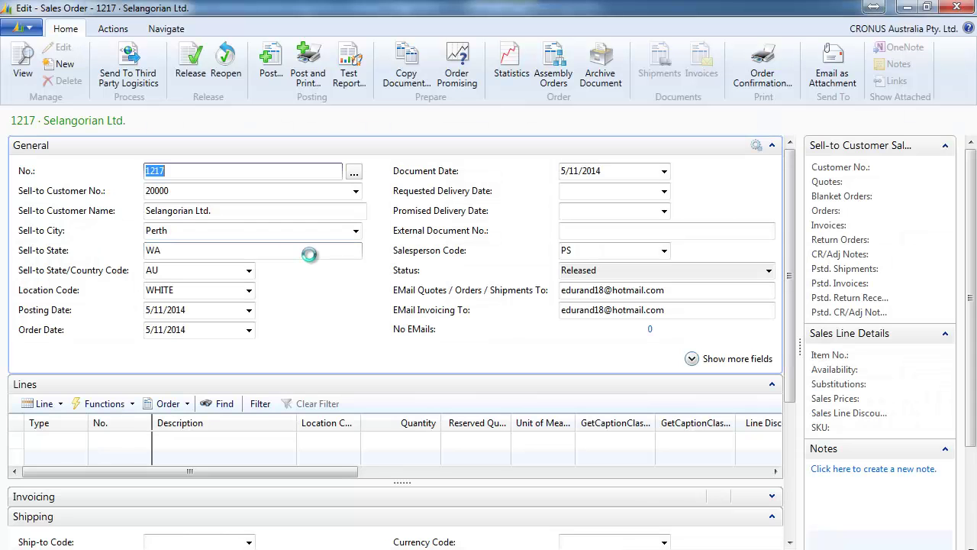
click(226, 65)
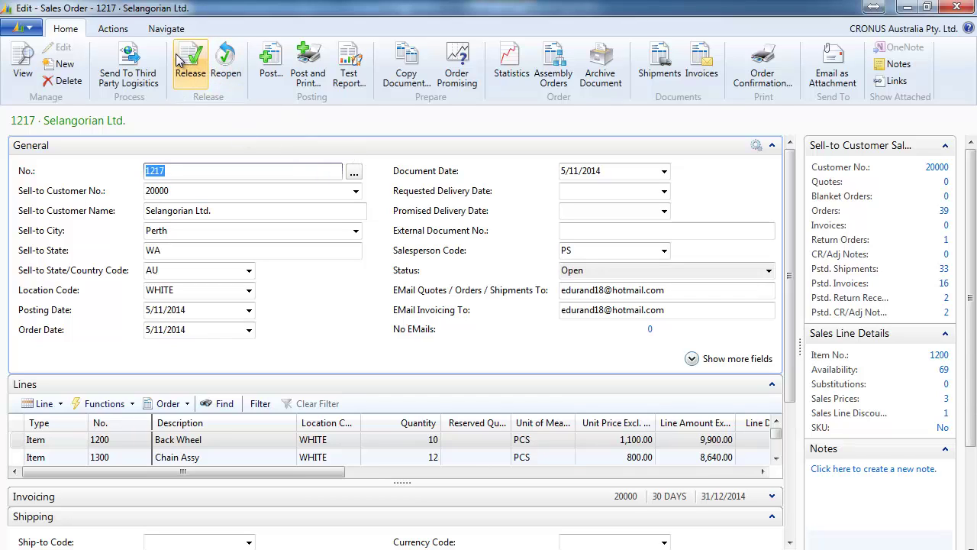
click(195, 70)
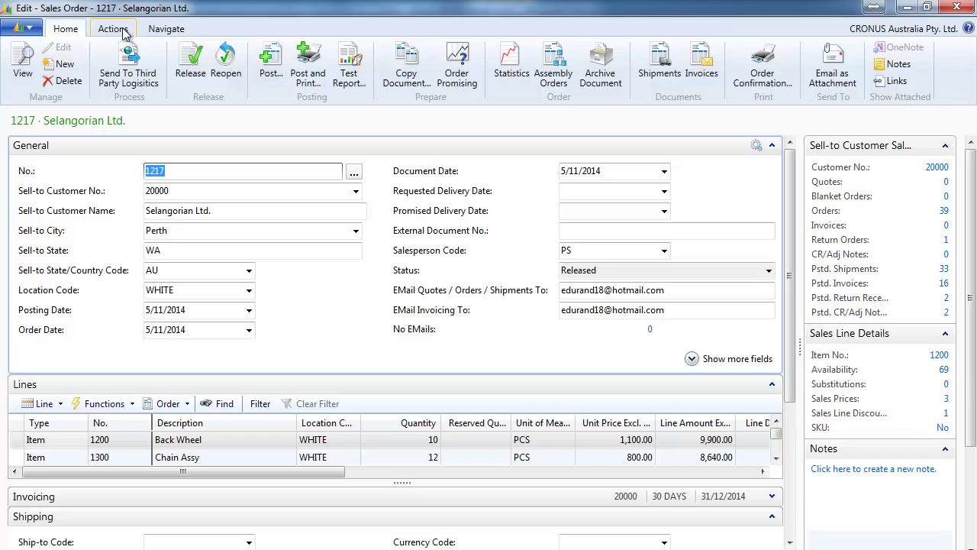
Open the warehouse shipment document linked to the sales order's Back Wheel shipment line
click(163, 30)
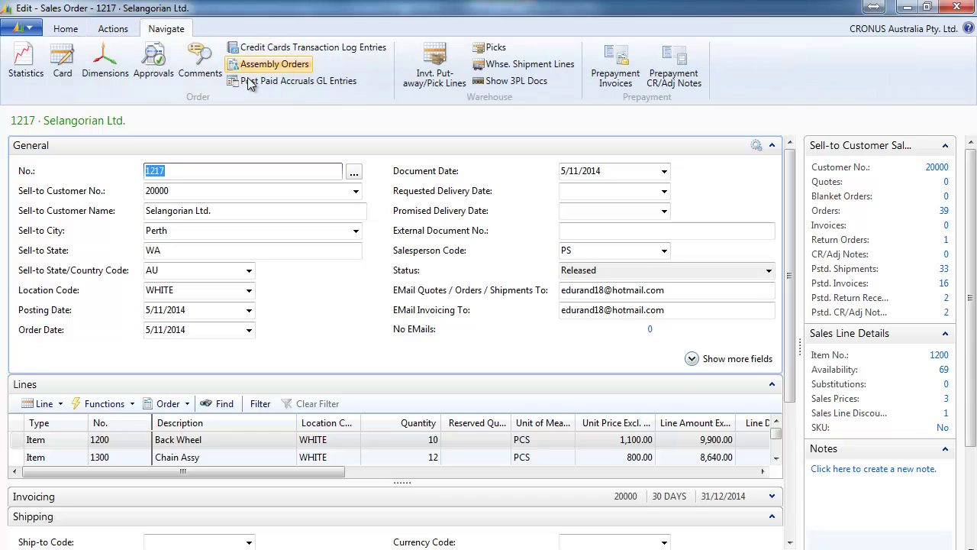
click(533, 65)
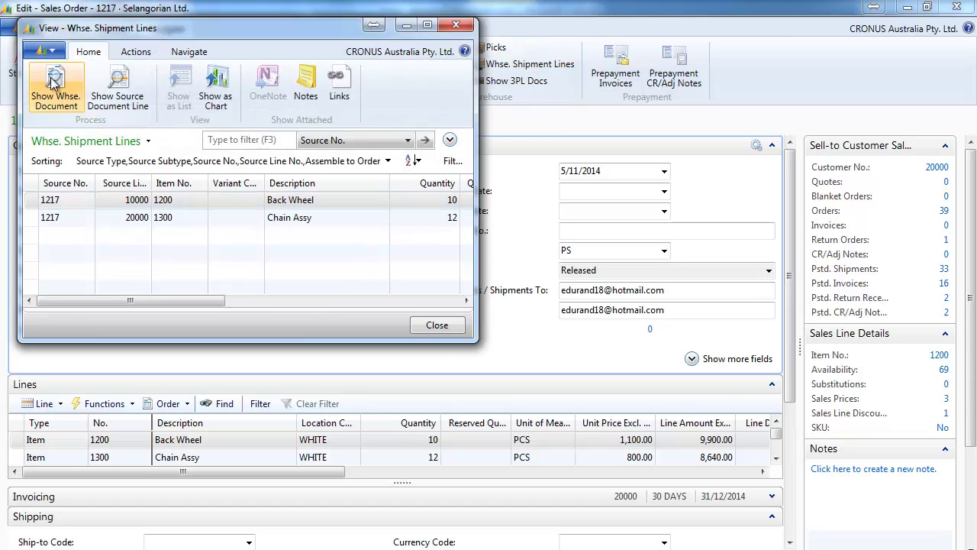
double_click(152, 200)
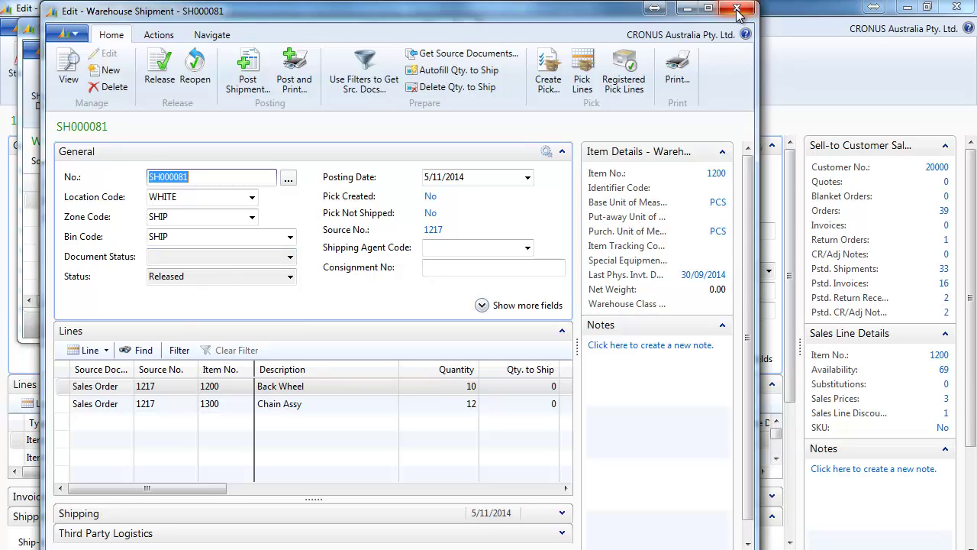
Reopen the warehouse shipment and delete it, then close the shipment lines
click(194, 77)
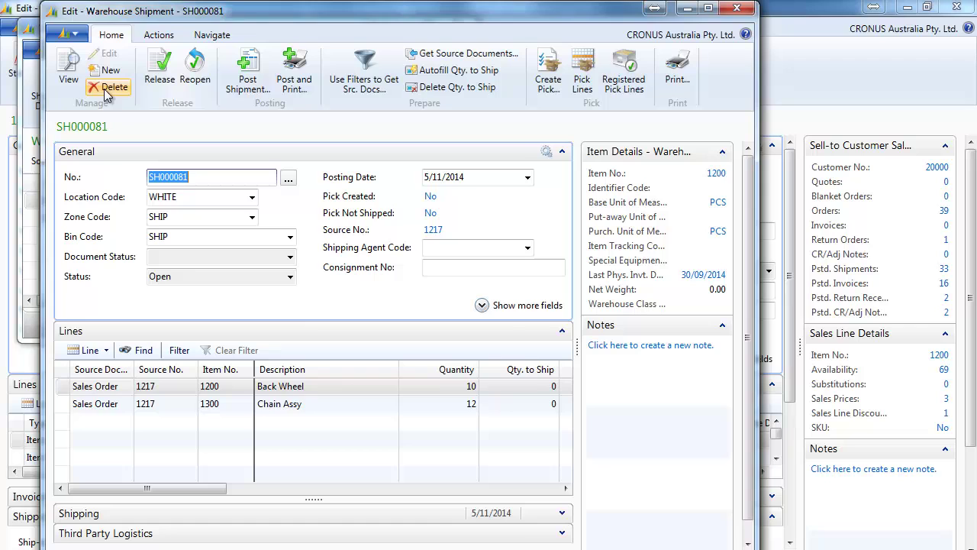
click(107, 88)
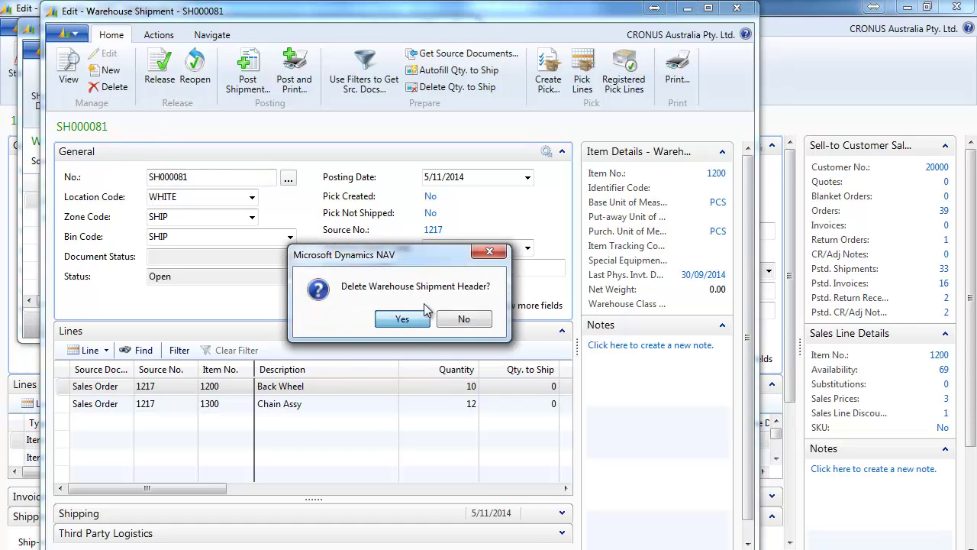
click(399, 319)
click(458, 24)
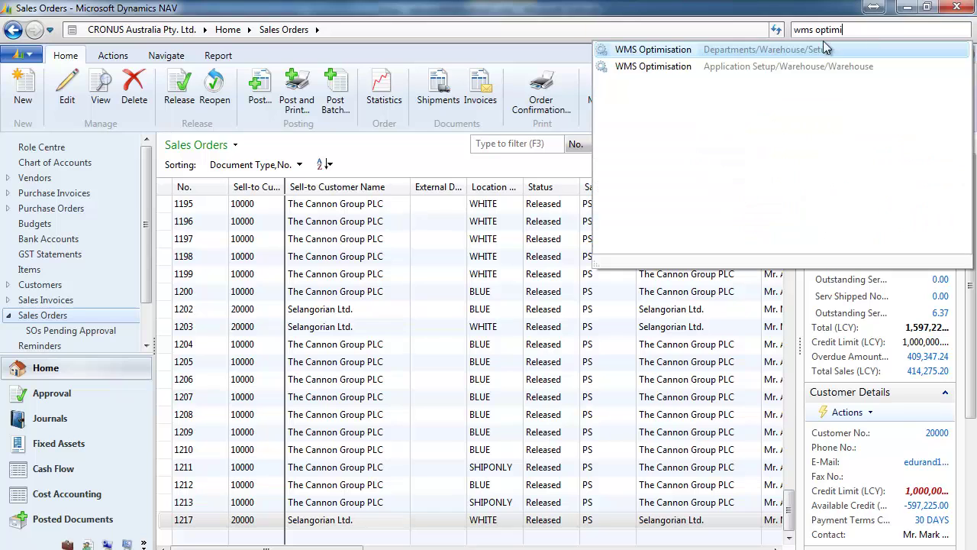
Find and open the WMS Optimisation setup and examine the auto-create options for warehouse receipts and shipments
click(656, 67)
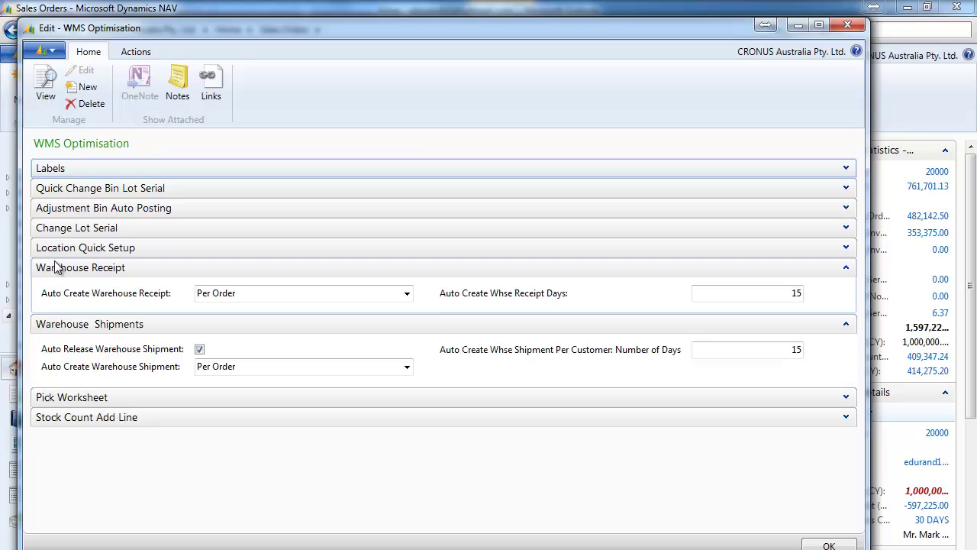
click(408, 294)
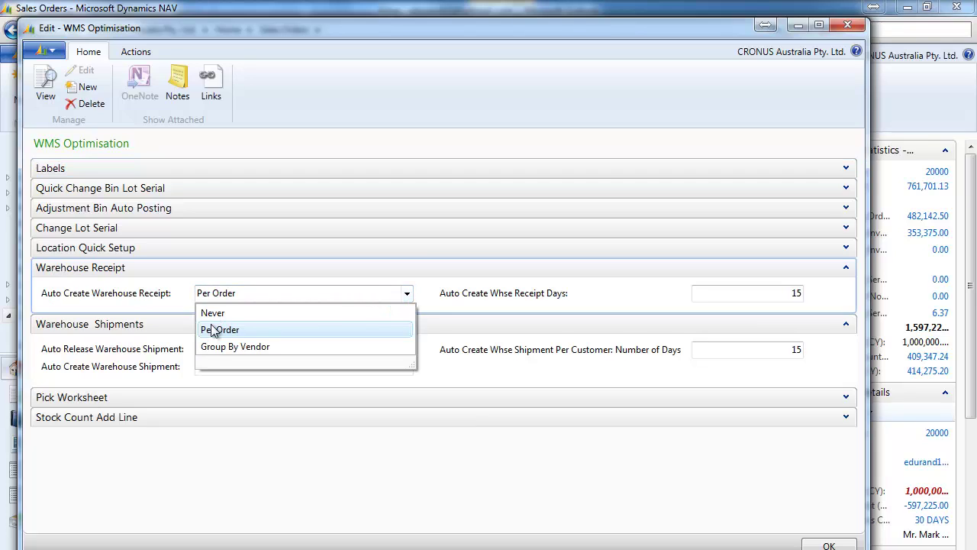
click(411, 294)
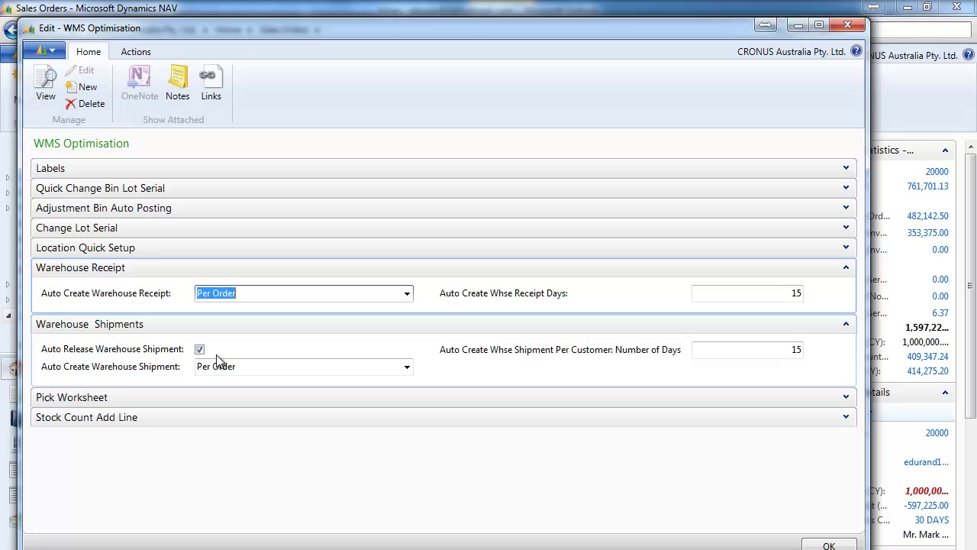
click(409, 369)
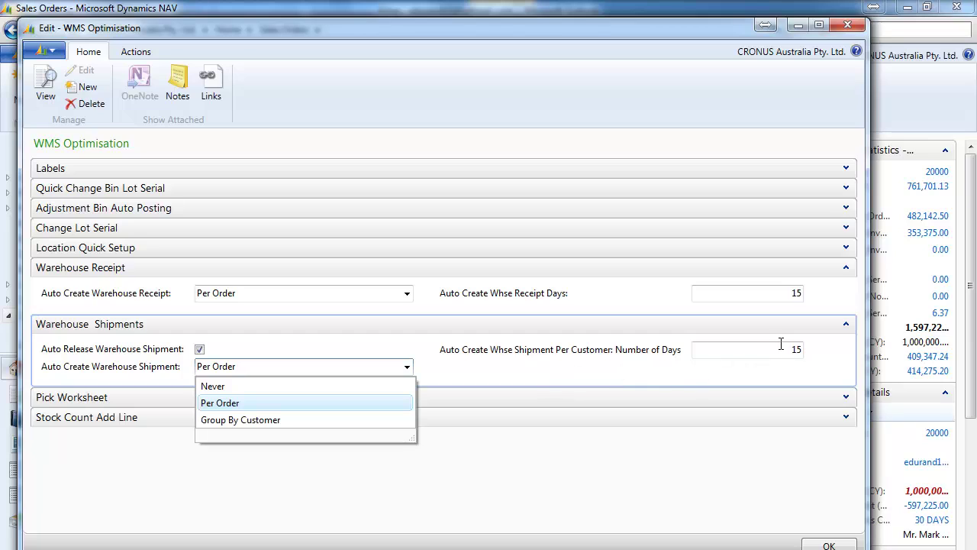
click(609, 375)
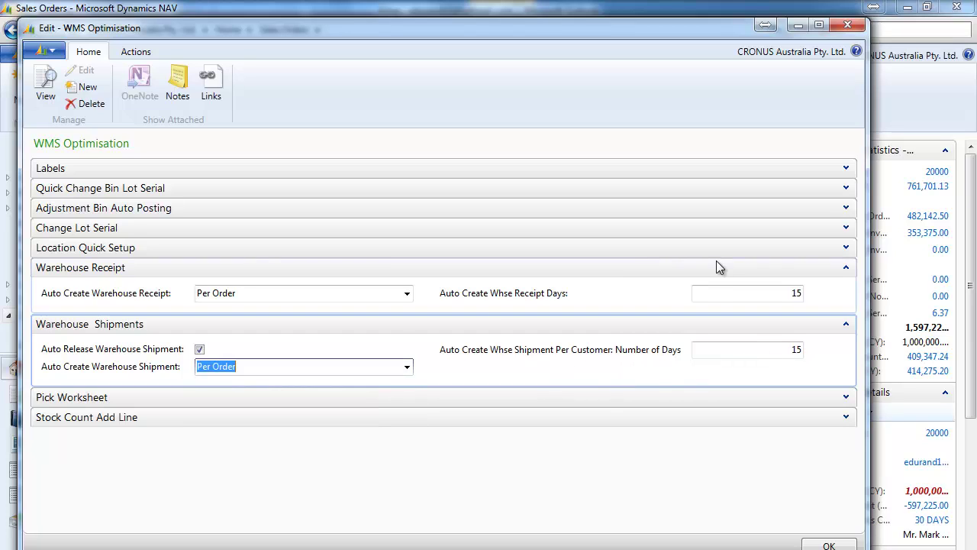
Set both Auto Create Warehouse Receipt and Auto Create Warehouse Shipment to Never and close the setup
click(409, 297)
click(229, 311)
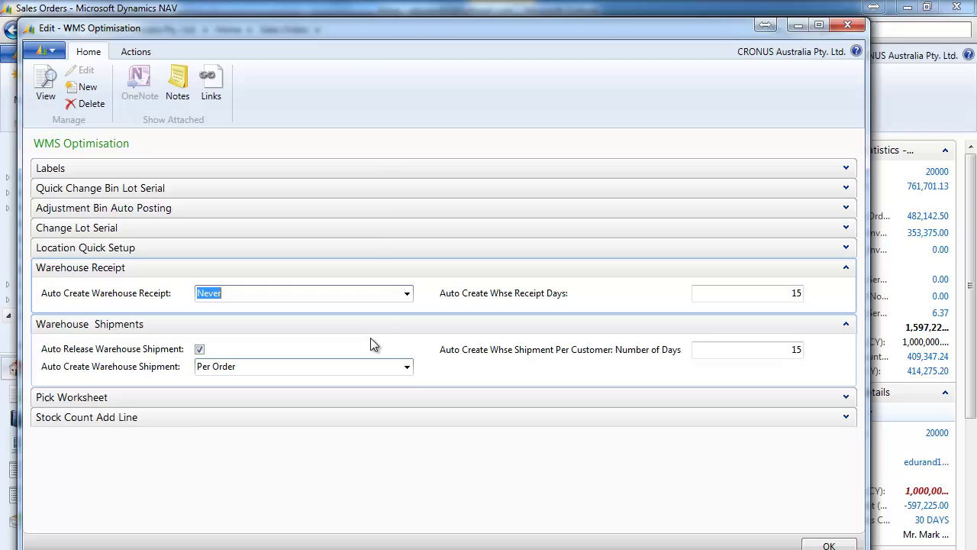
click(408, 368)
click(228, 385)
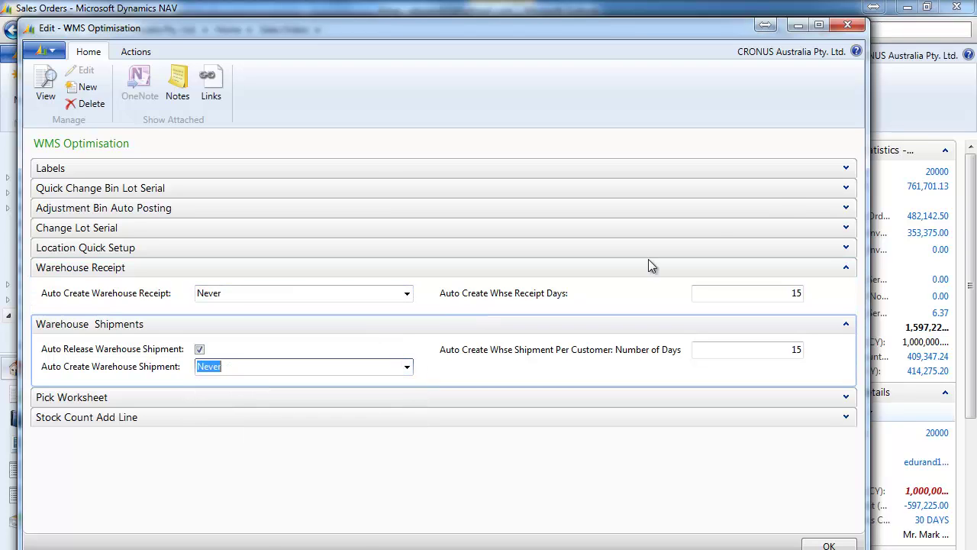
click(847, 24)
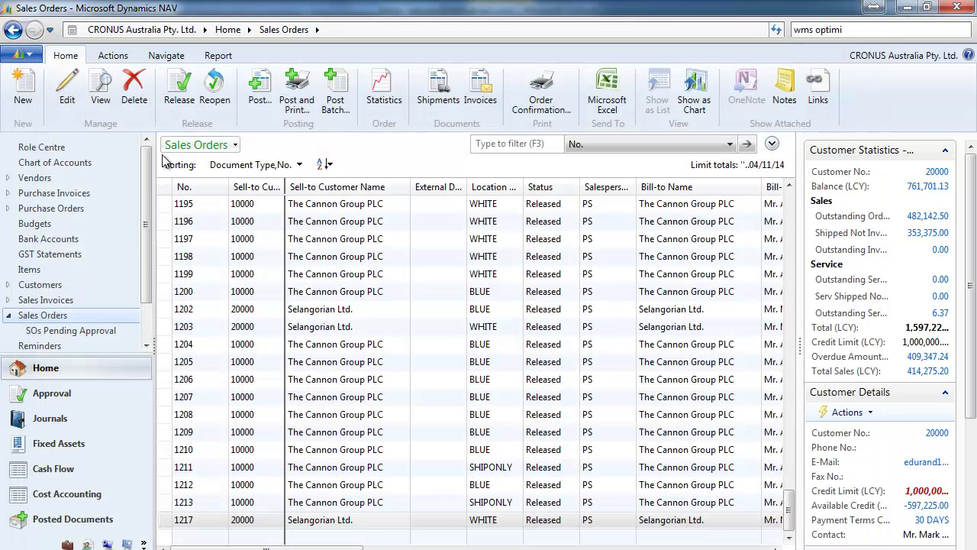
Reopen the last Selangorian Ltd. sales order in the list and check its warehouse shipment lines
click(375, 520)
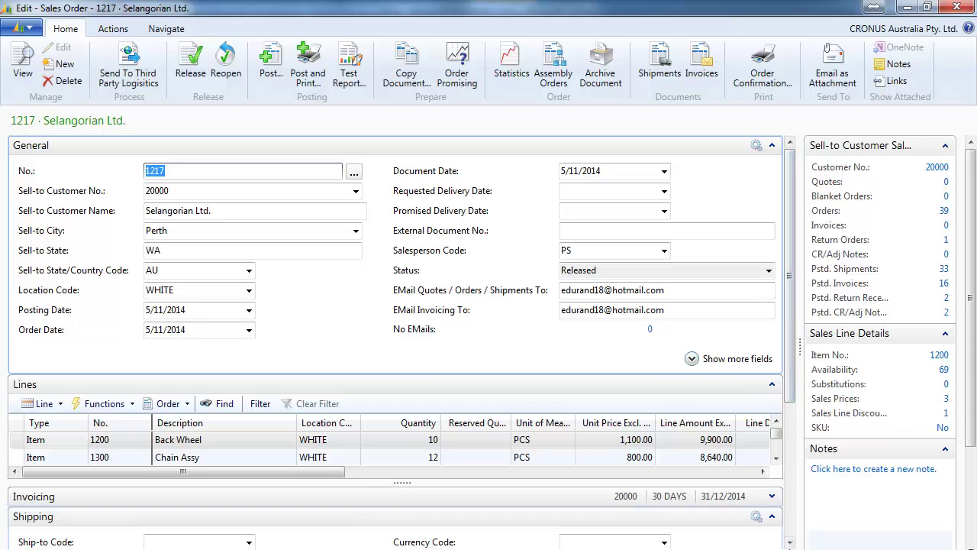
click(789, 542)
scroll(790, 542, down, 5)
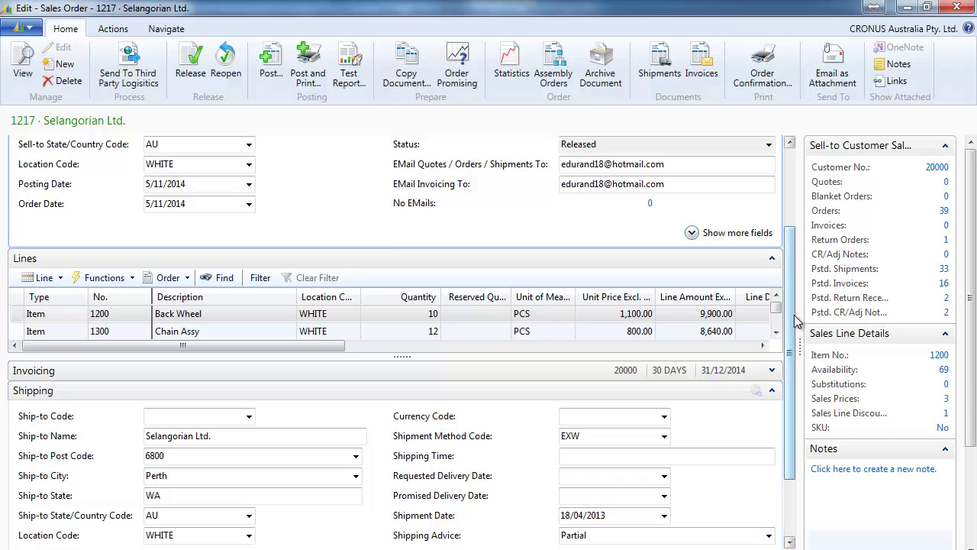
scroll(783, 216, up, 5)
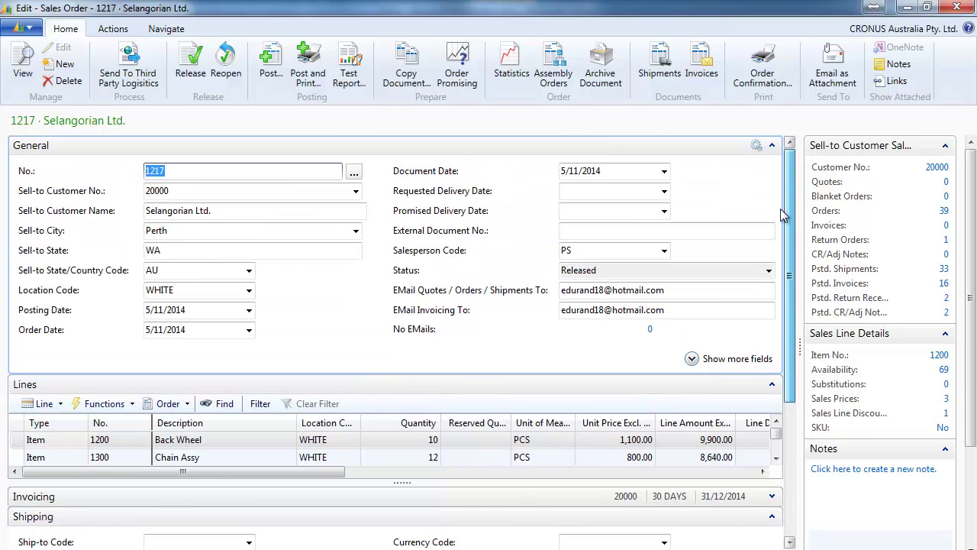
click(226, 67)
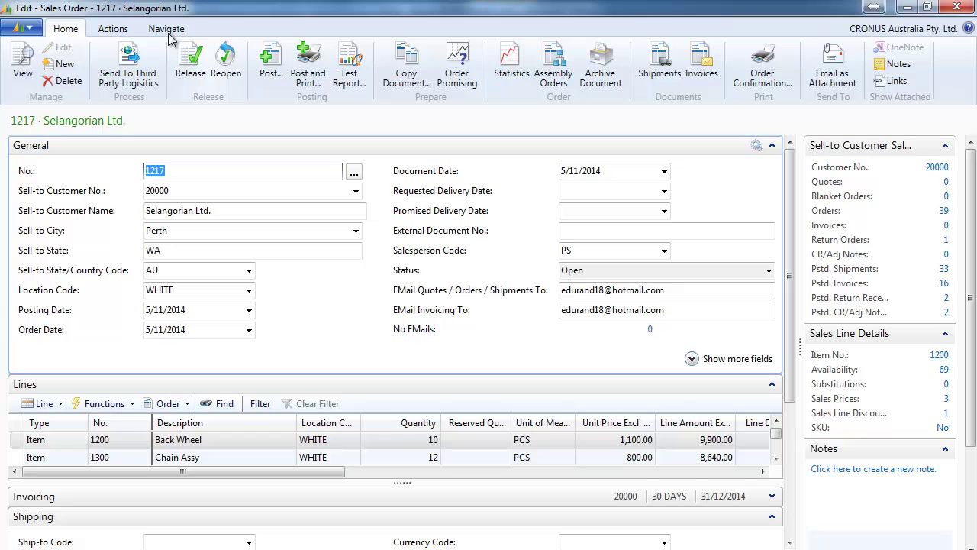
click(166, 29)
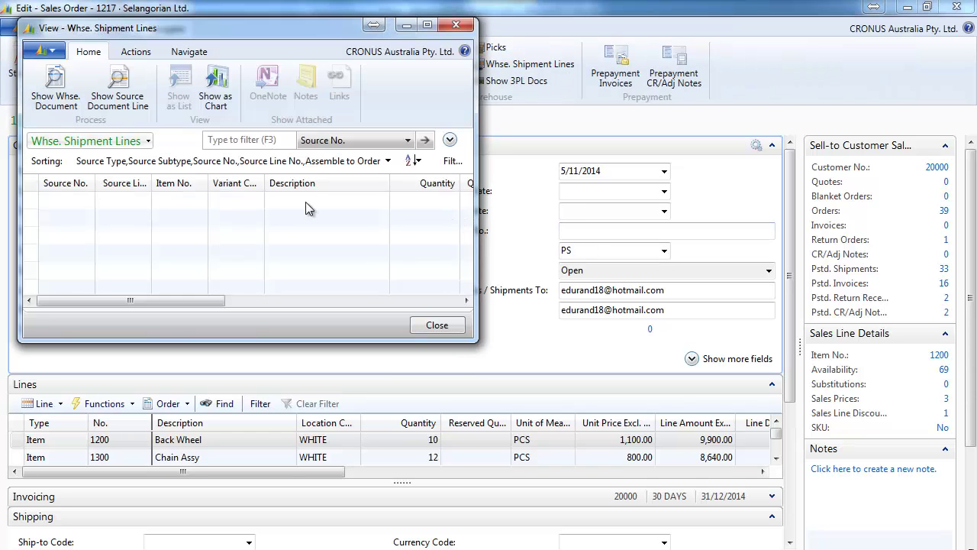
key(Escape)
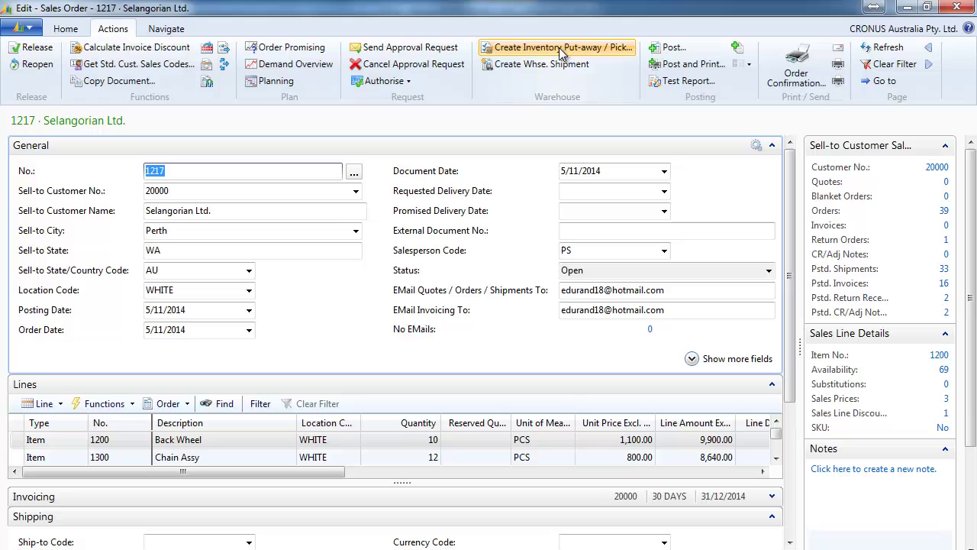
Try to create a warehouse shipment from the reopened sales order
click(543, 64)
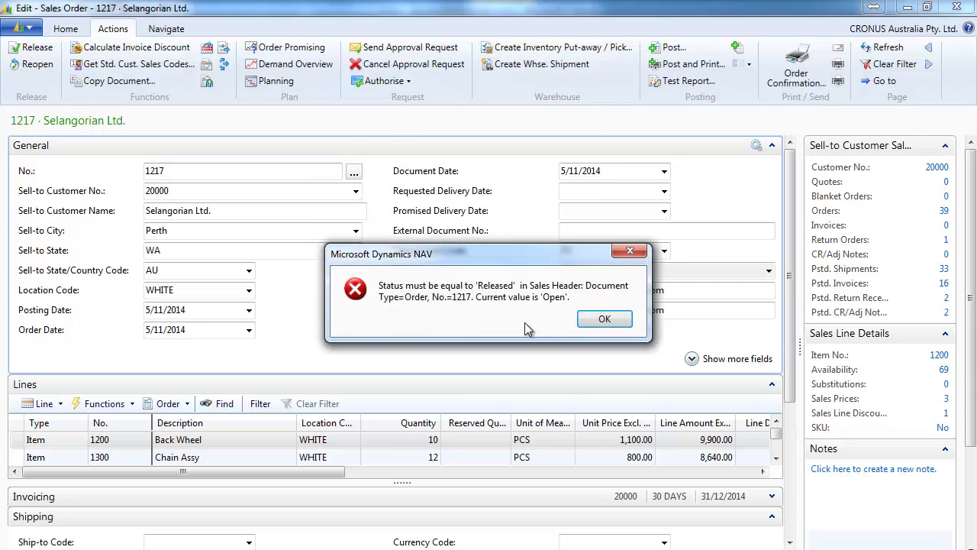
click(611, 320)
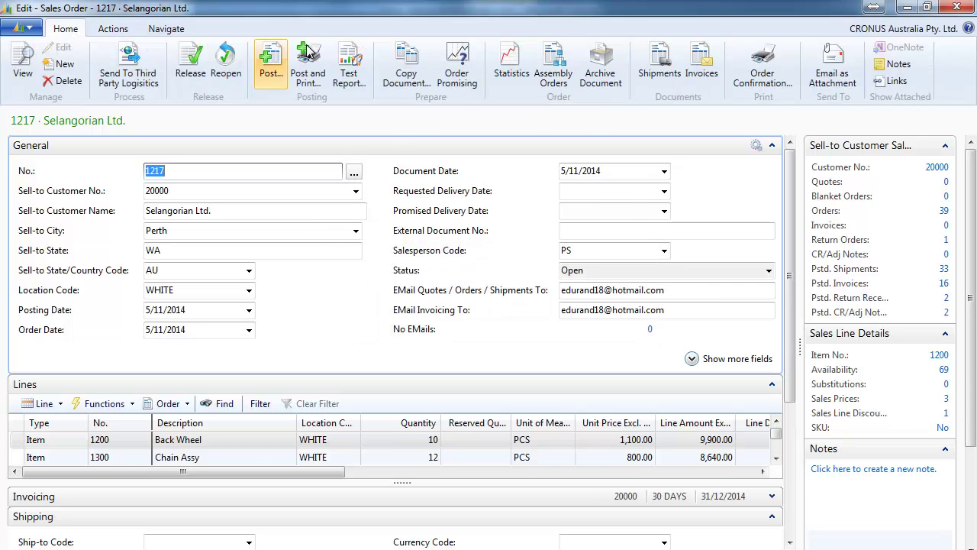
Release the sales order, and create and release its warehouse shipment
click(190, 65)
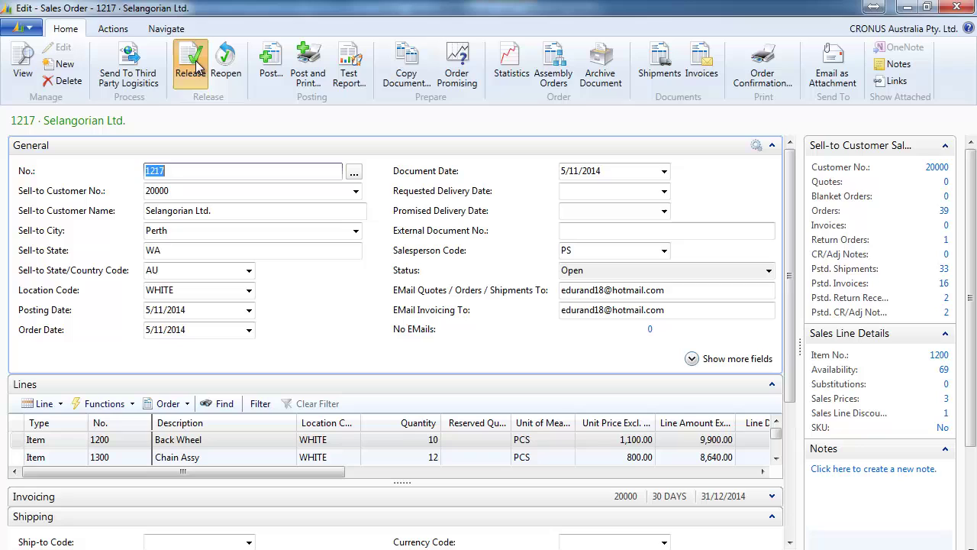
click(113, 29)
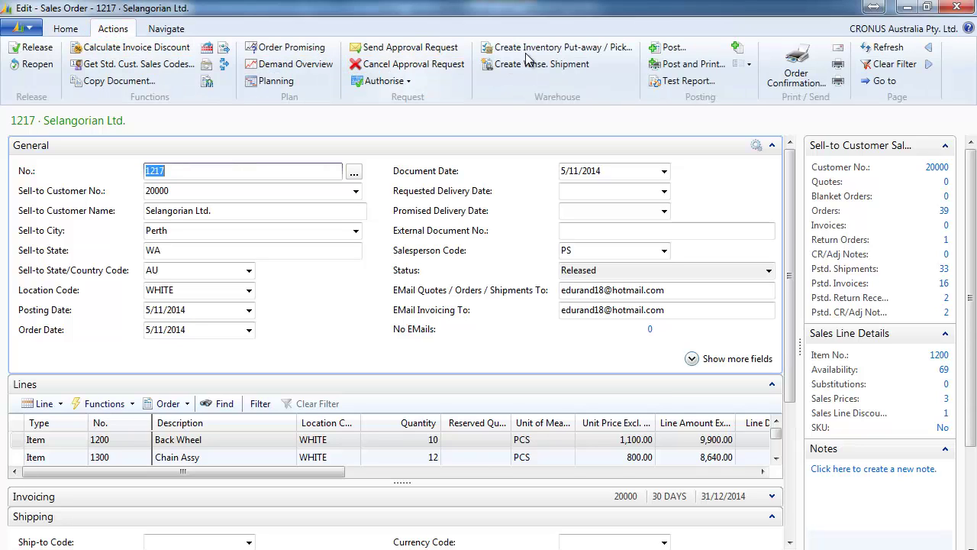
click(549, 64)
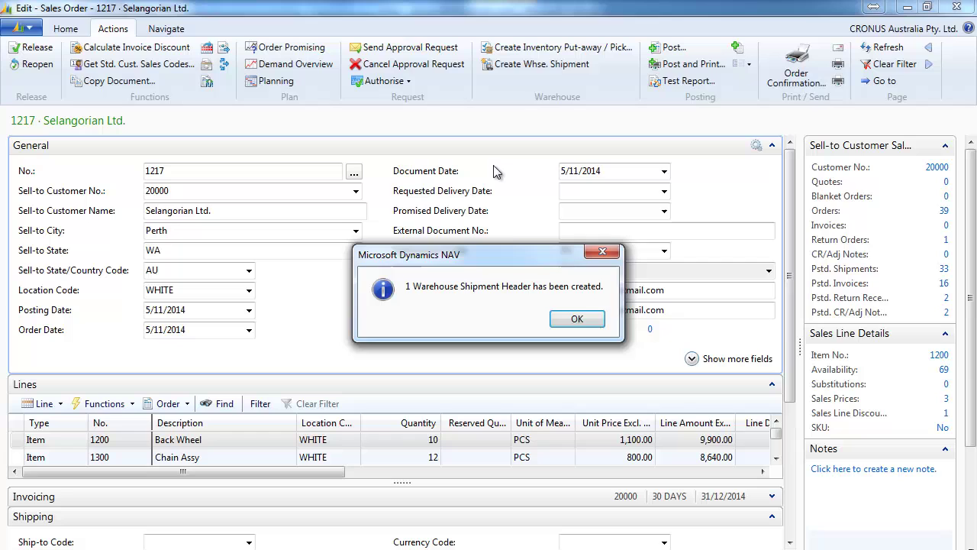
click(571, 319)
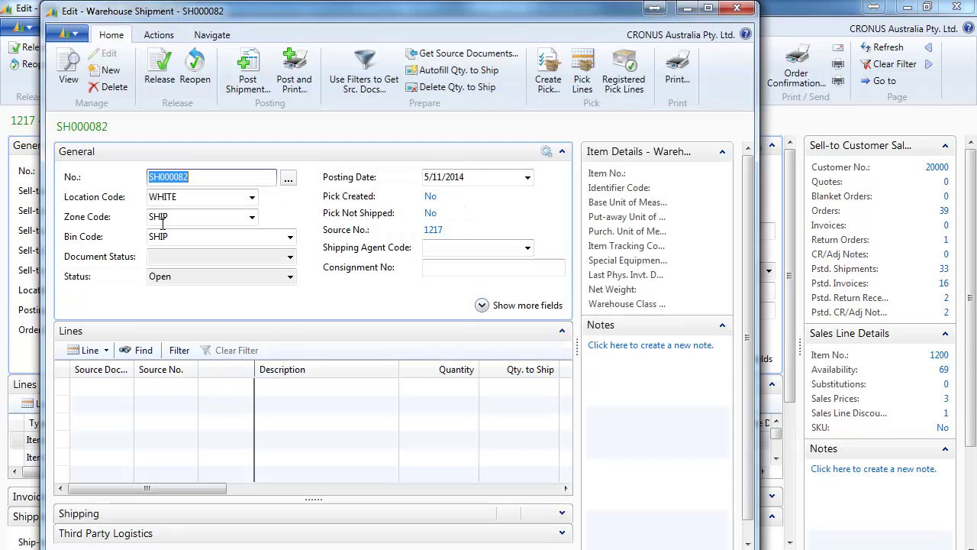
click(160, 73)
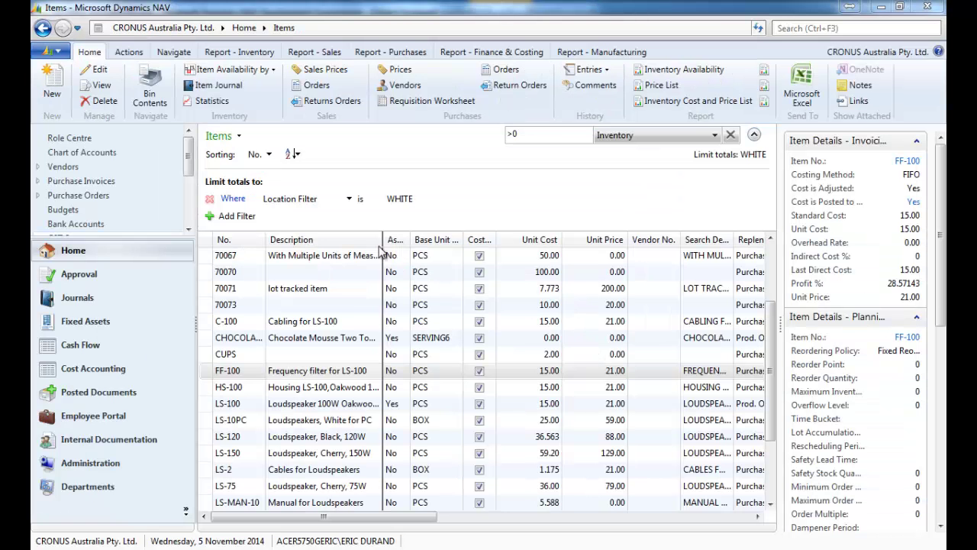
From the bin contents of item FF-100, move 10 PCS from bin W-05-0011 to W-05-0010 and post the transfer
click(150, 85)
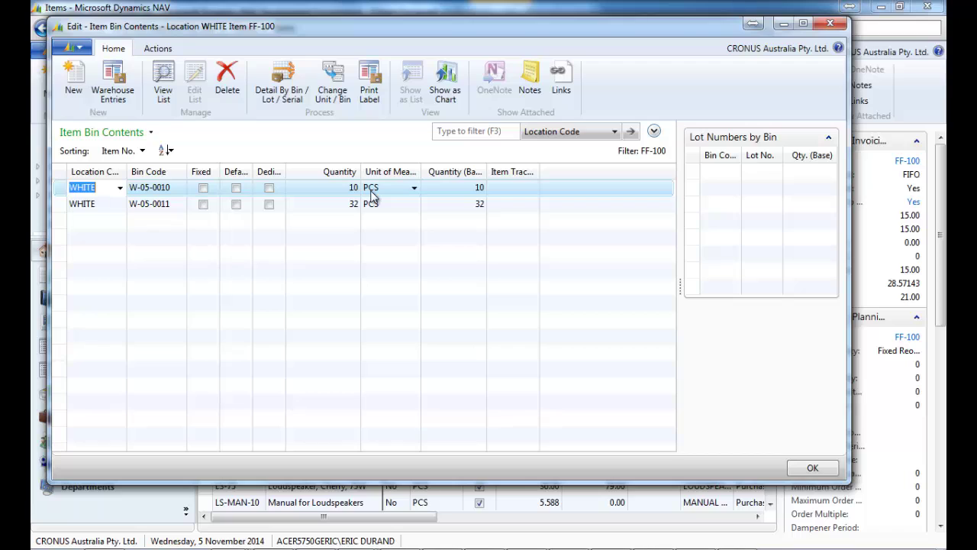
click(106, 204)
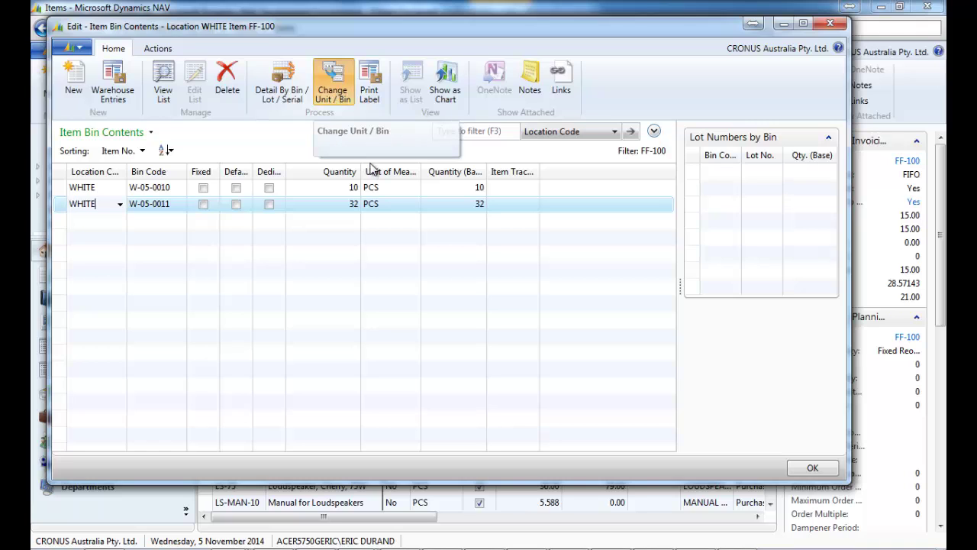
click(336, 84)
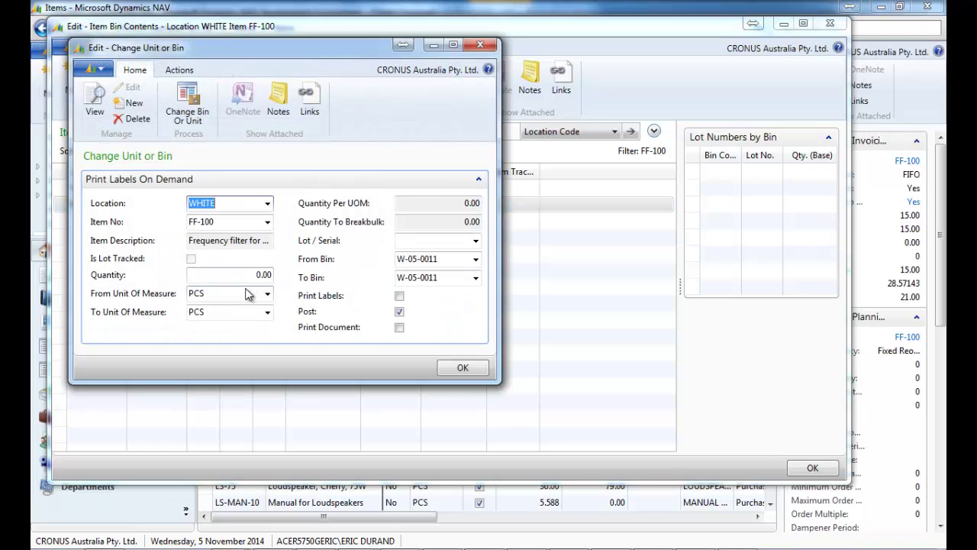
click(253, 274)
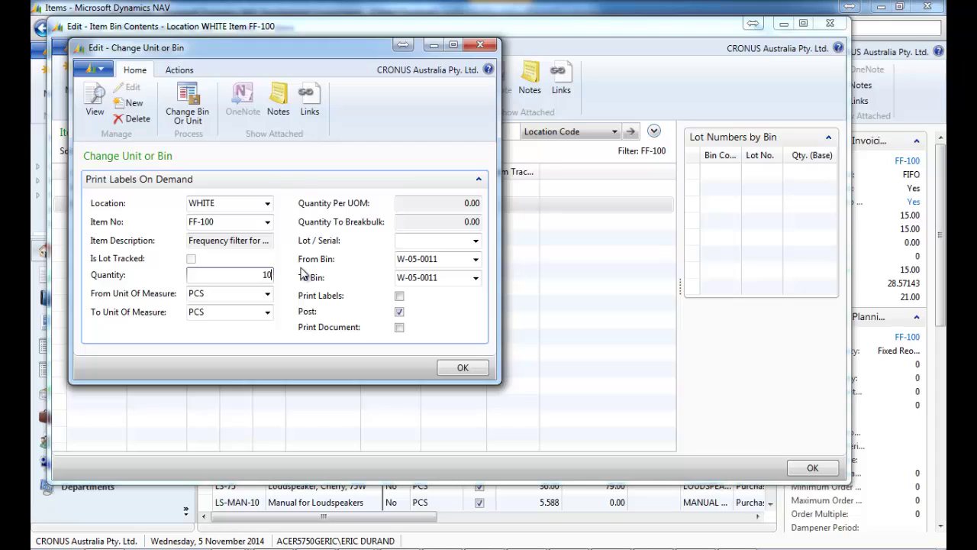
key(Tab)
click(444, 279)
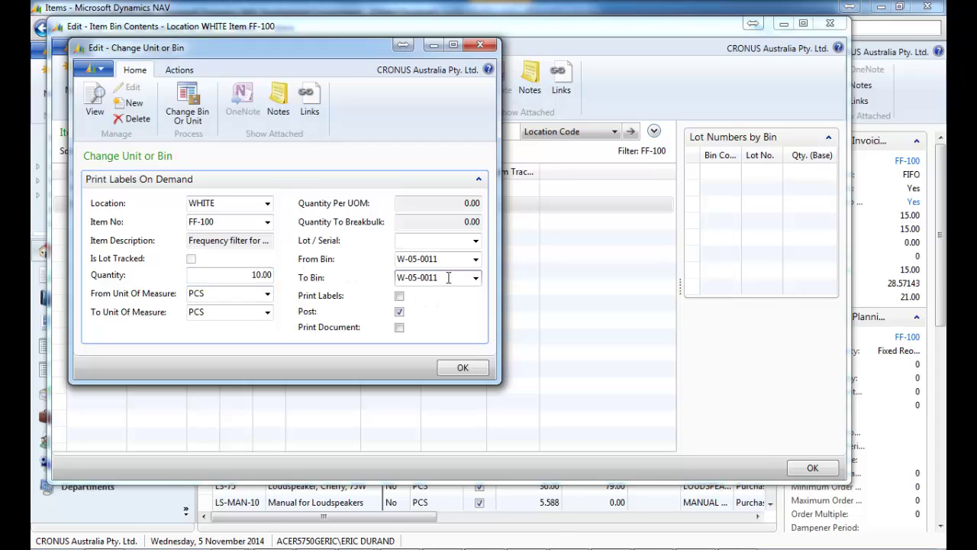
key(Tab)
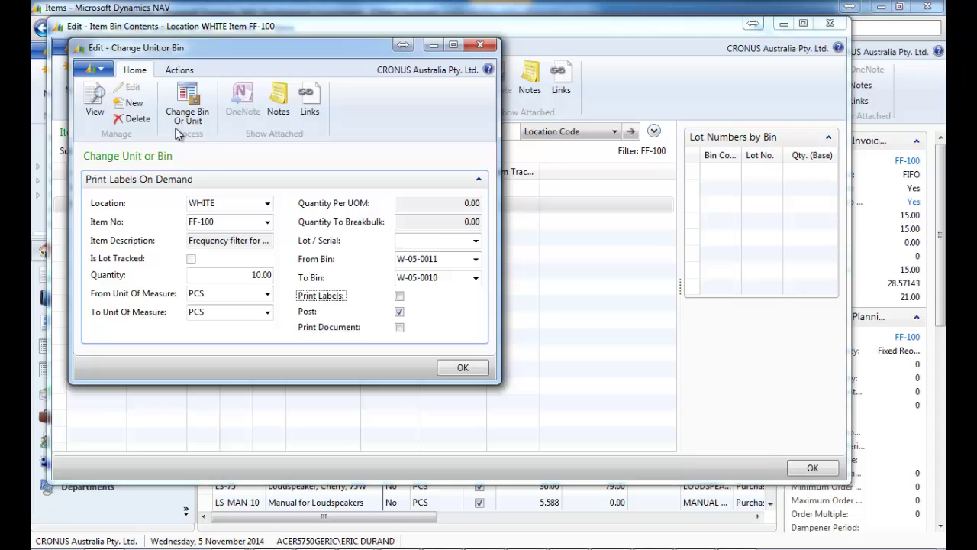
click(188, 107)
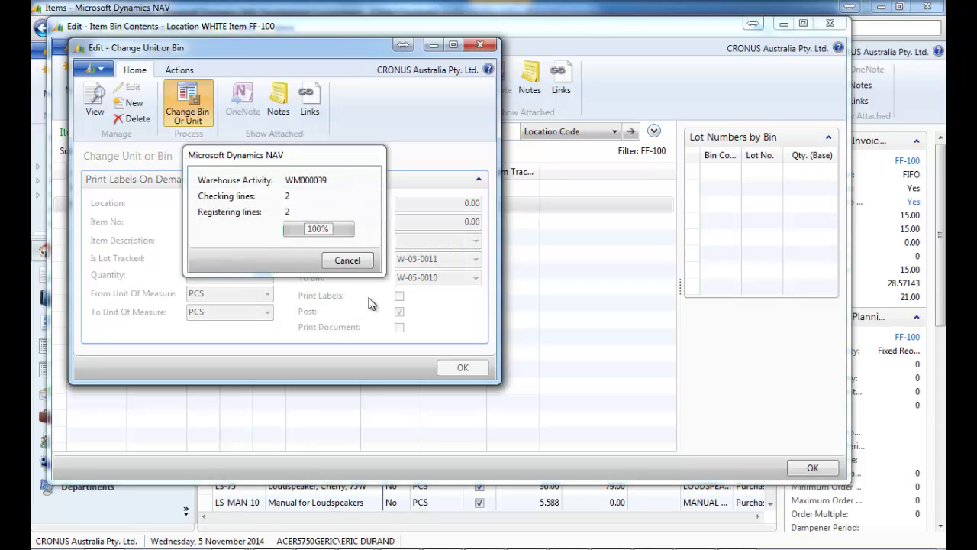
click(316, 236)
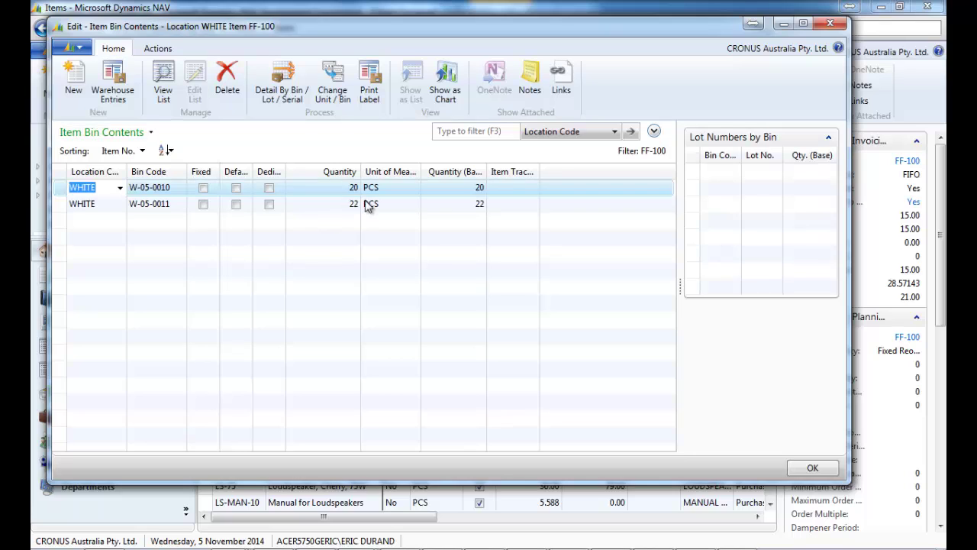
Convert 20 PCS of item FF-100 in bin W-05-0010 to BOX, post the change and close the bin contents
click(336, 83)
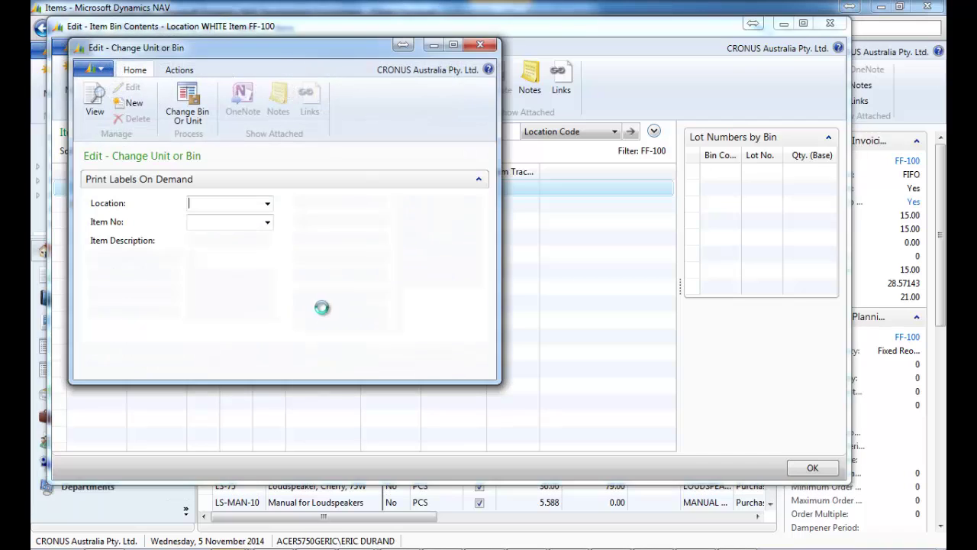
click(266, 275)
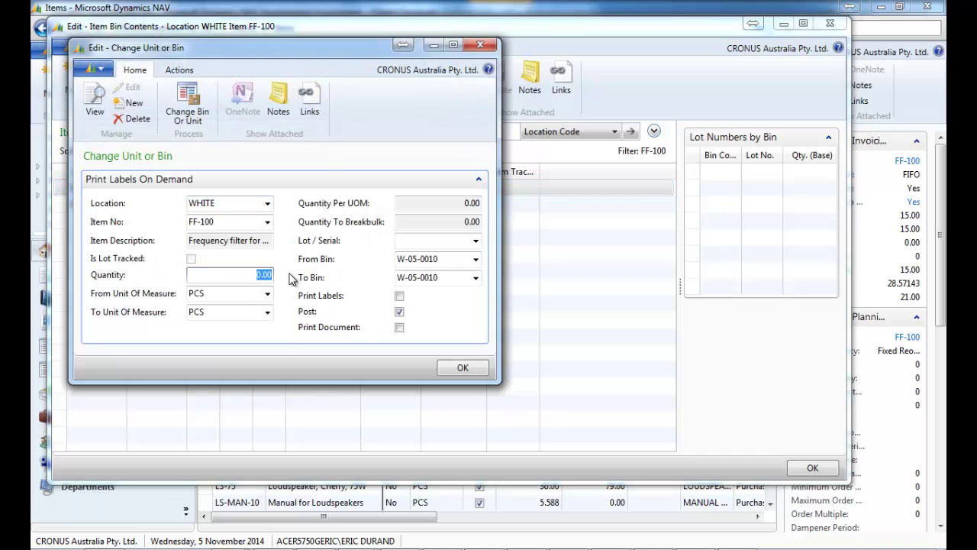
key(Tab)
click(269, 315)
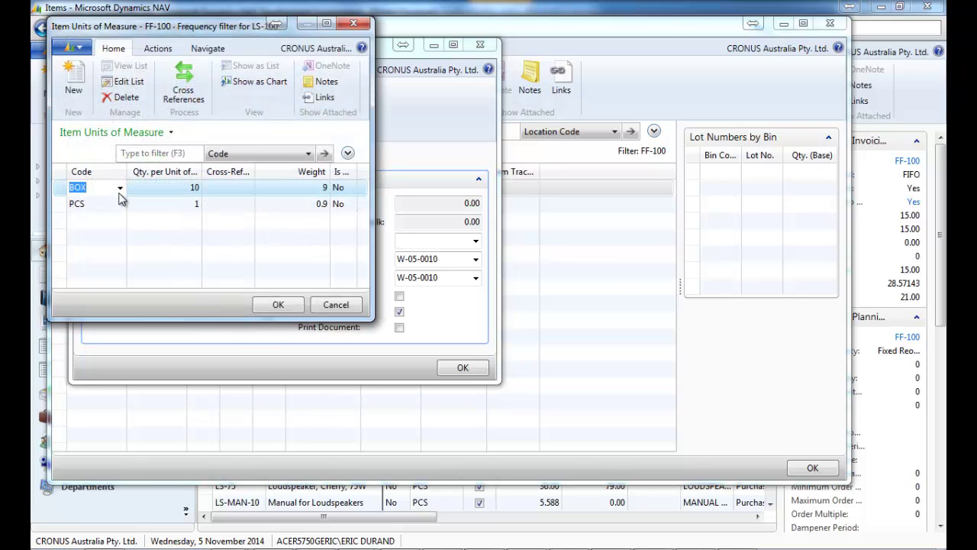
click(277, 305)
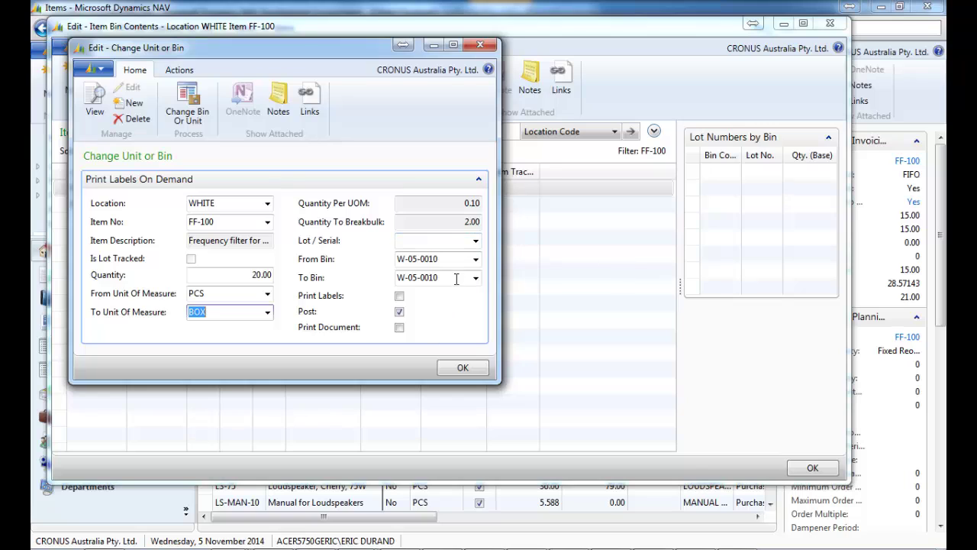
click(190, 105)
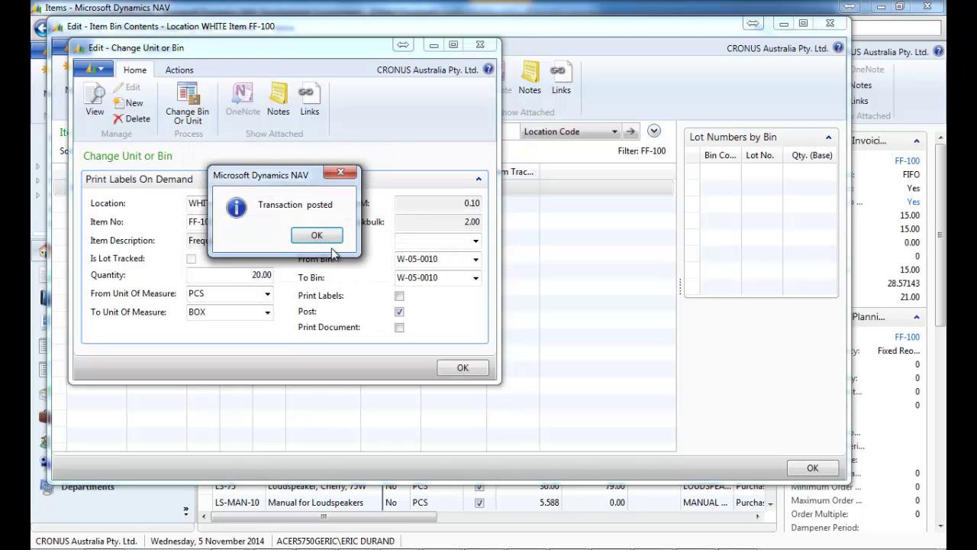
click(327, 238)
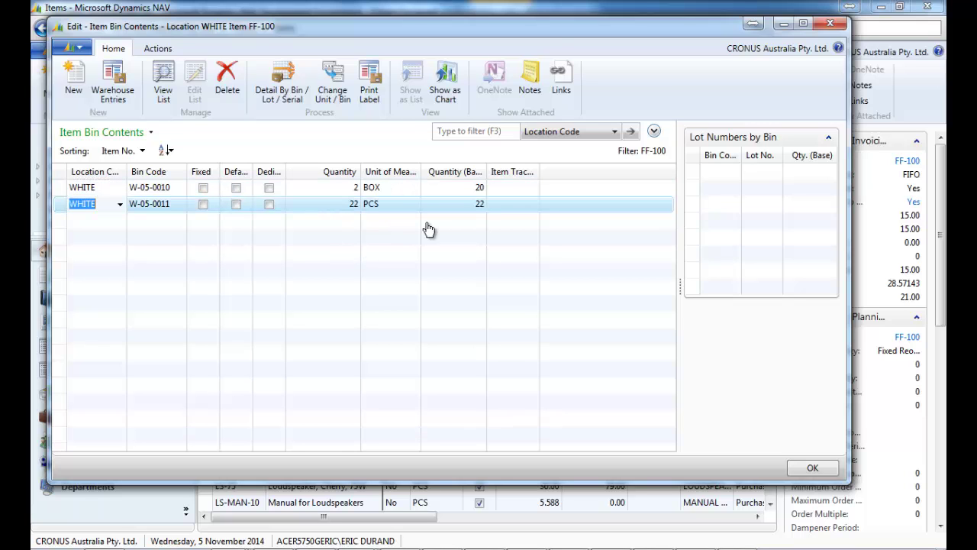
key(Escape)
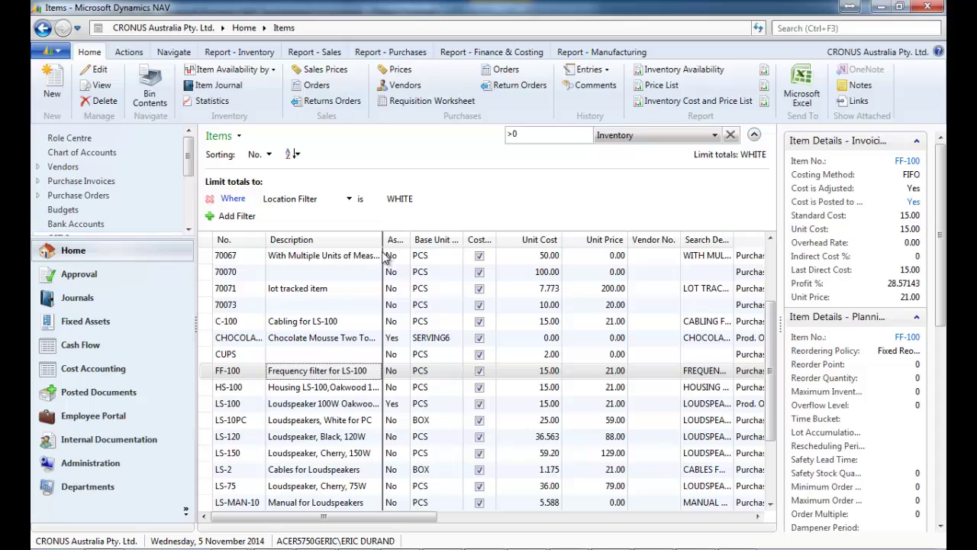
Open the bin contents of item 70071 and show the lot details for the BOX line in bin W-05-0002
click(336, 289)
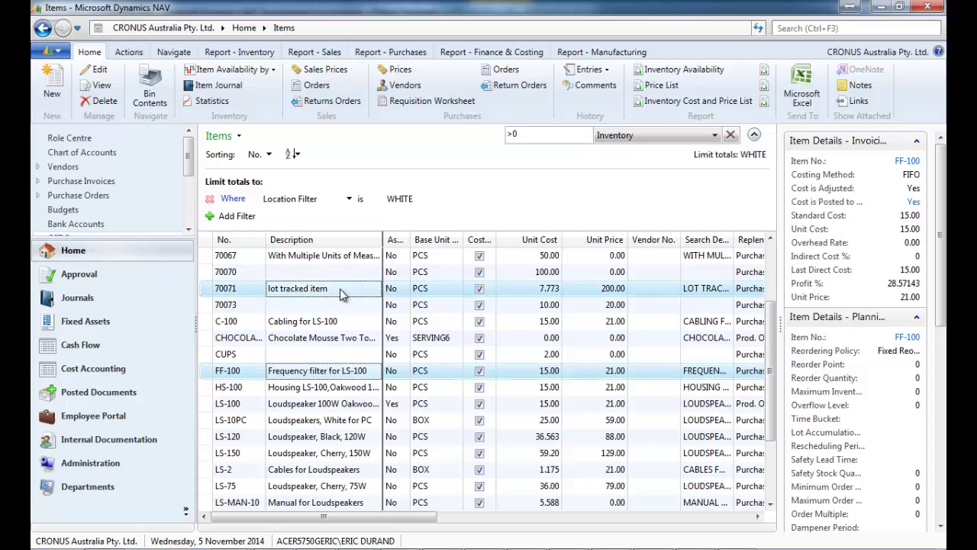
click(153, 86)
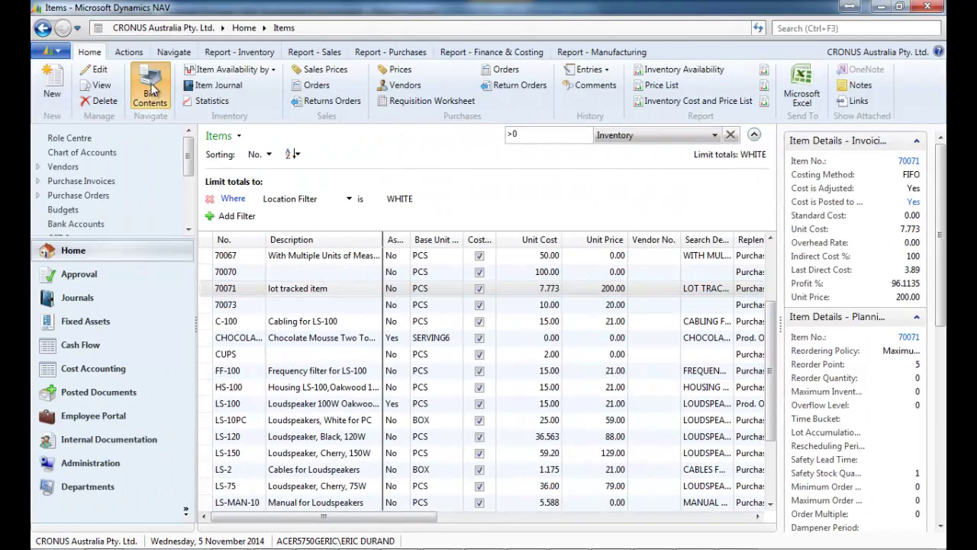
click(152, 89)
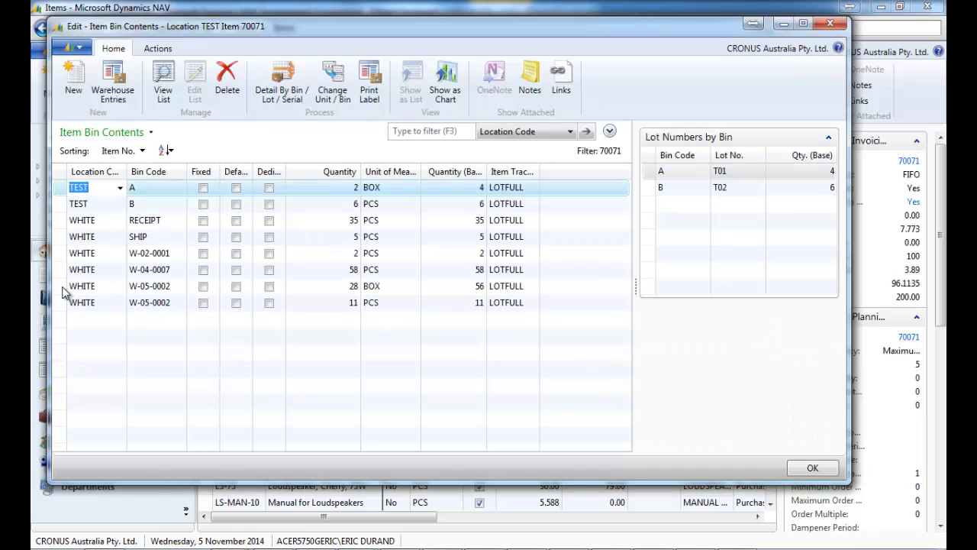
click(65, 287)
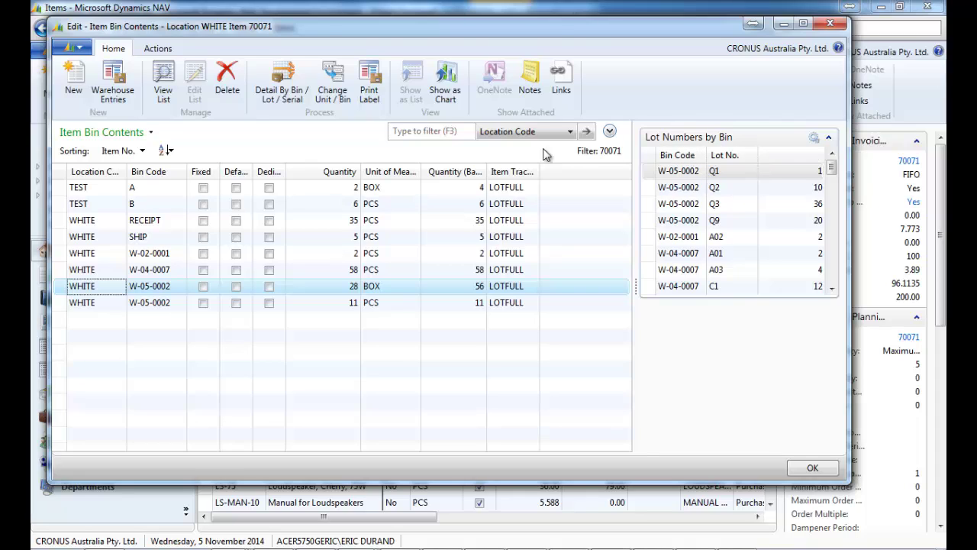
click(288, 82)
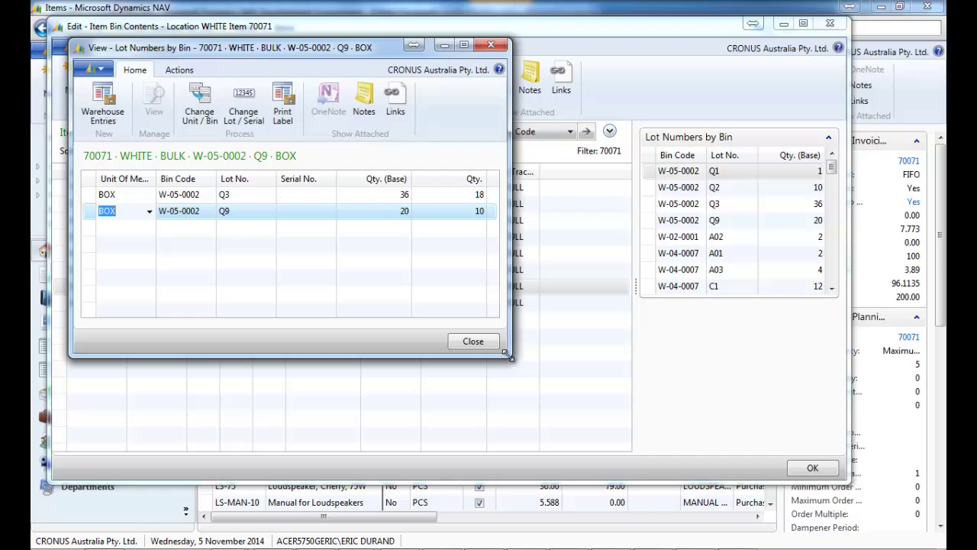
drag(507, 355, 616, 380)
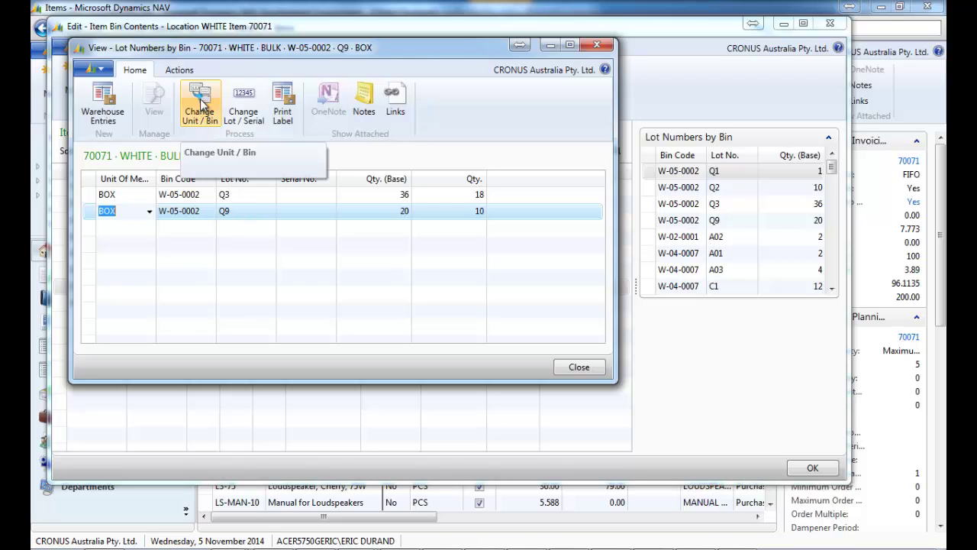
Convert 5 BOX of lot Q9 in bin W-05-0002 to PCS and post the change
click(200, 105)
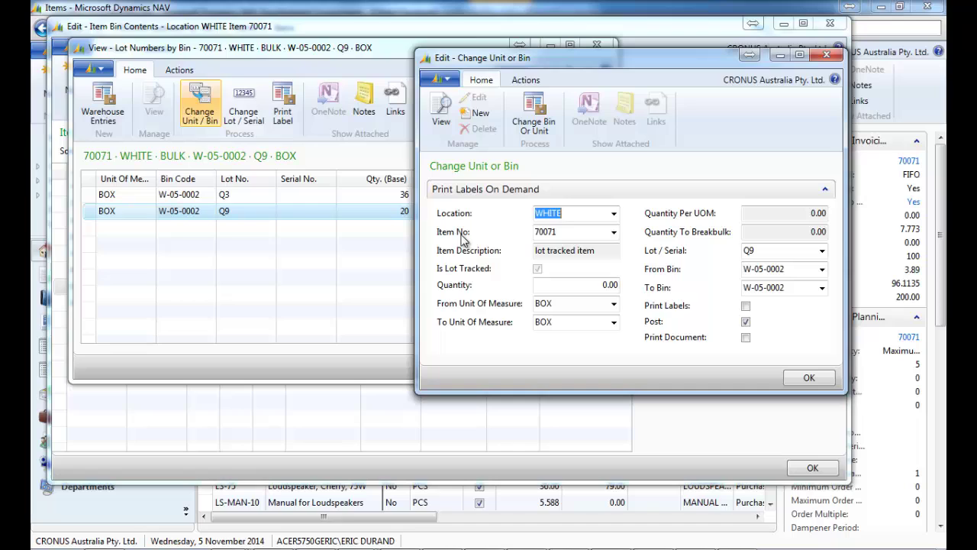
click(573, 285)
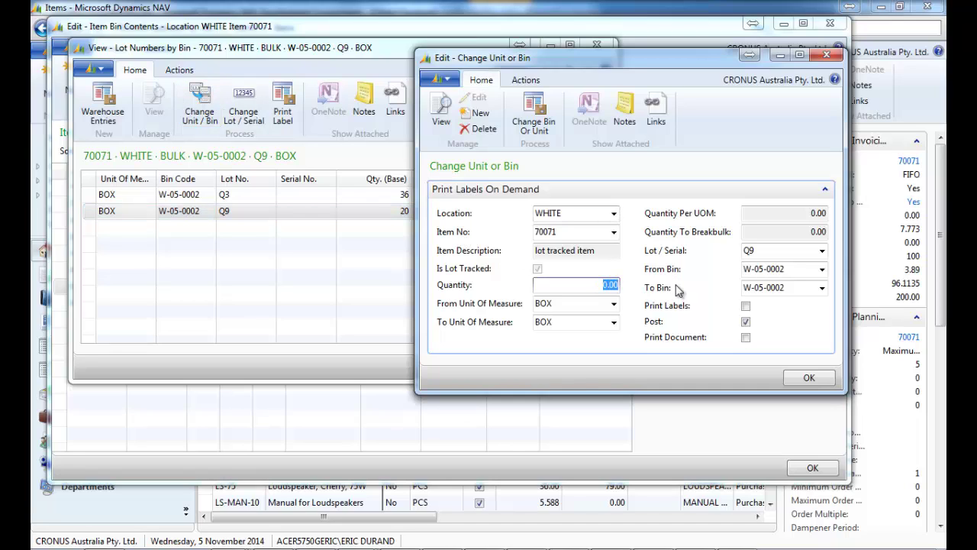
key(Tab)
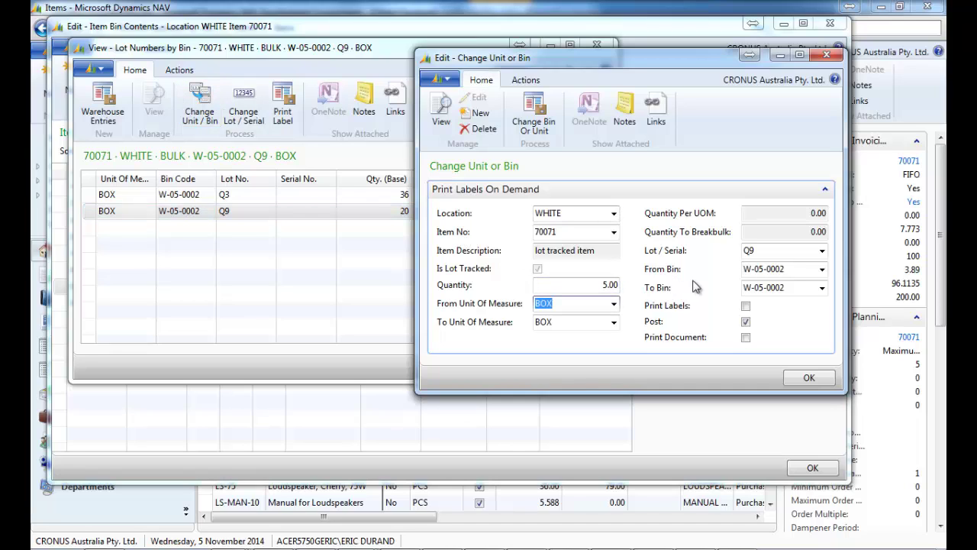
key(Tab)
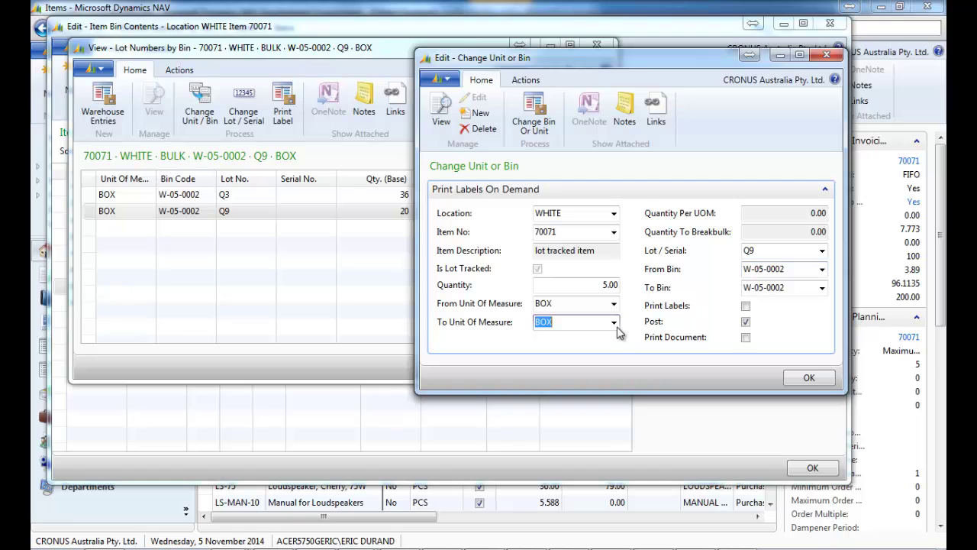
key(F4)
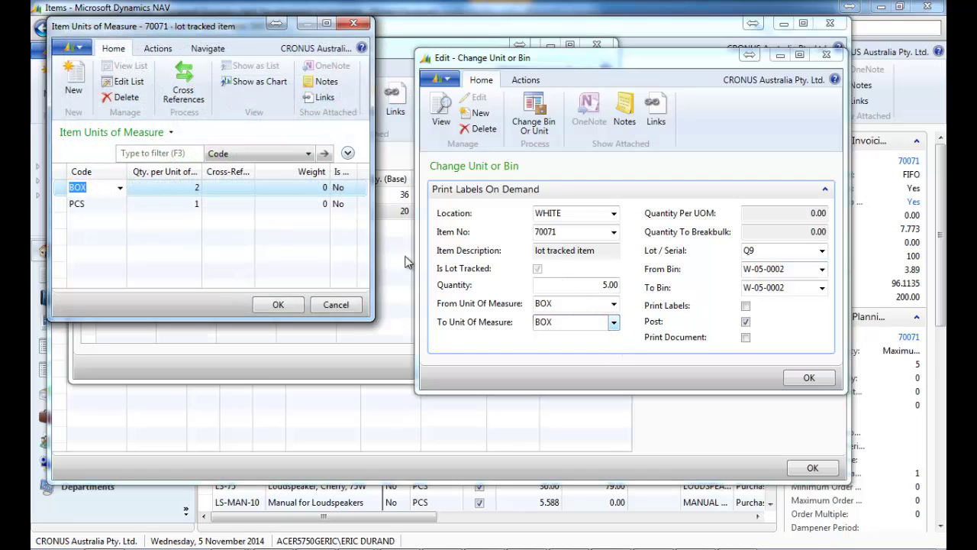
click(147, 210)
click(278, 304)
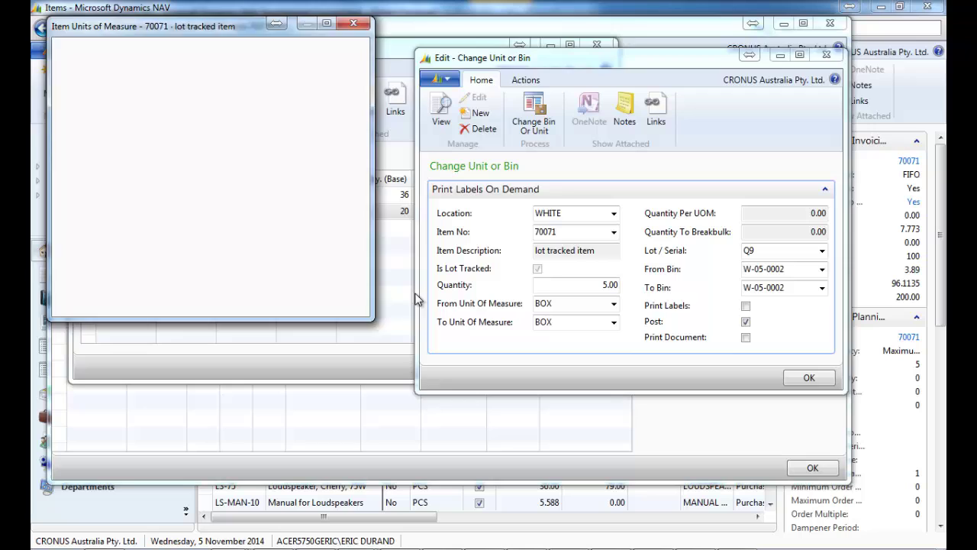
click(780, 216)
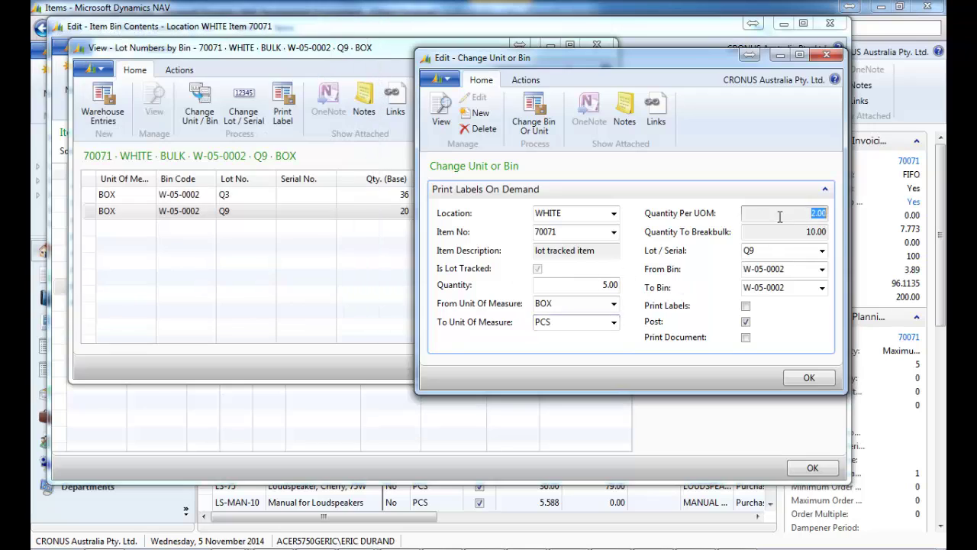
click(534, 113)
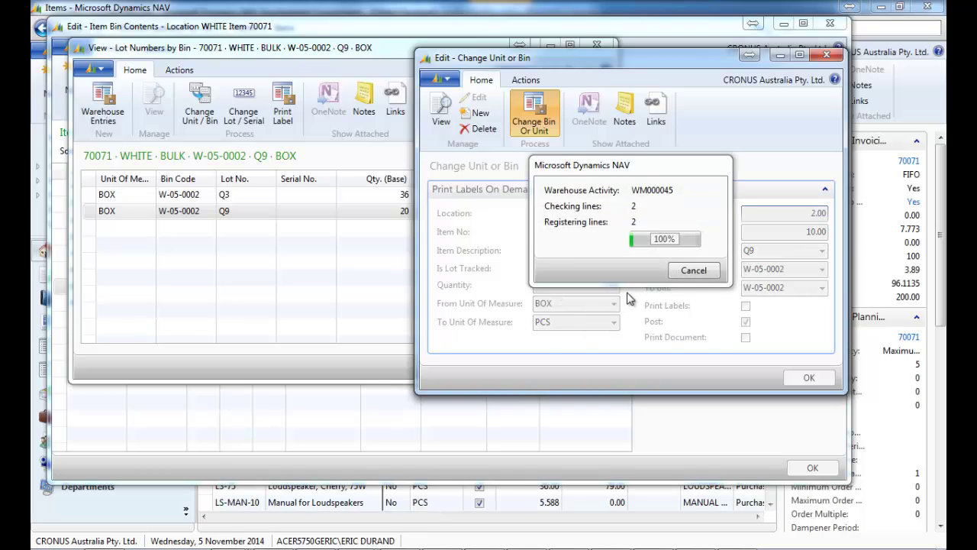
click(669, 252)
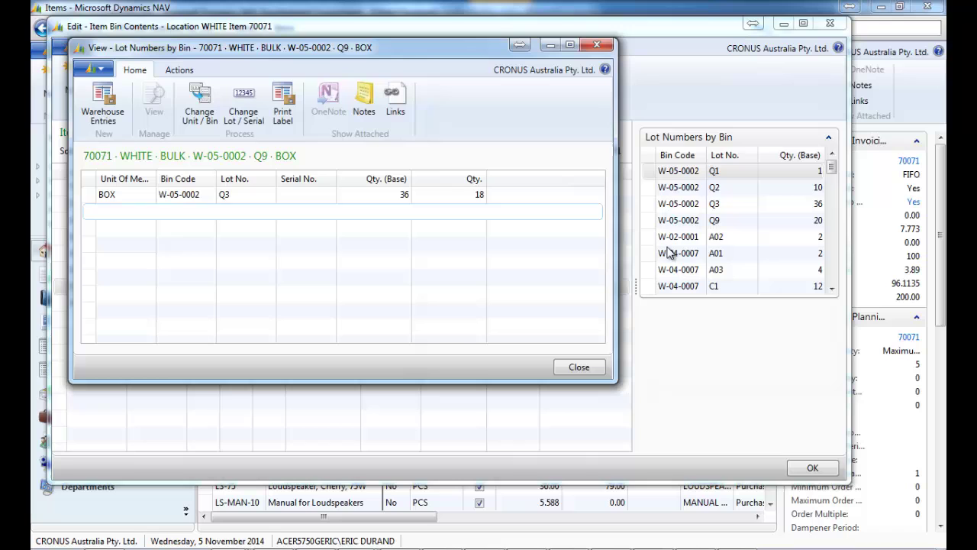
Check the lot Q9 line, close the lot details and reopen them for the BOX line in bin W-05-0002
click(378, 208)
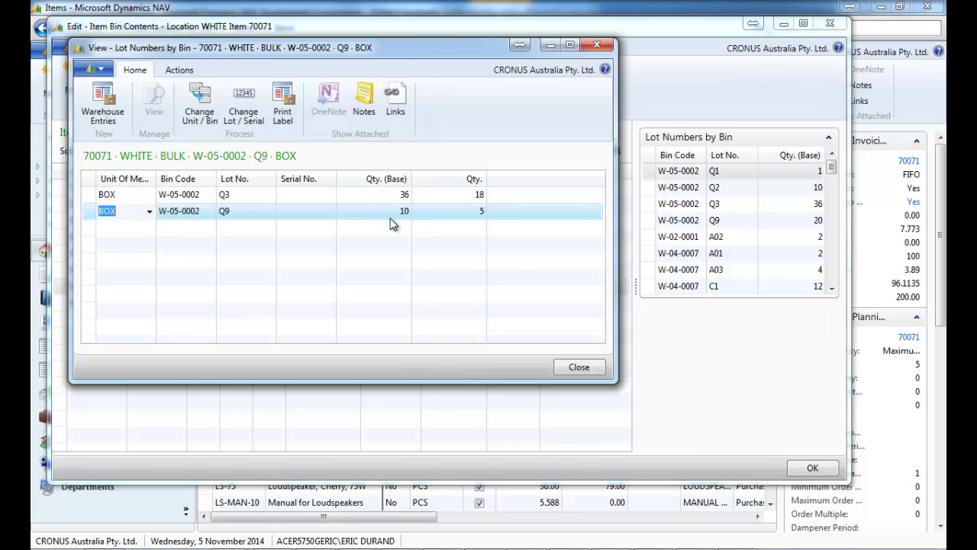
key(Escape)
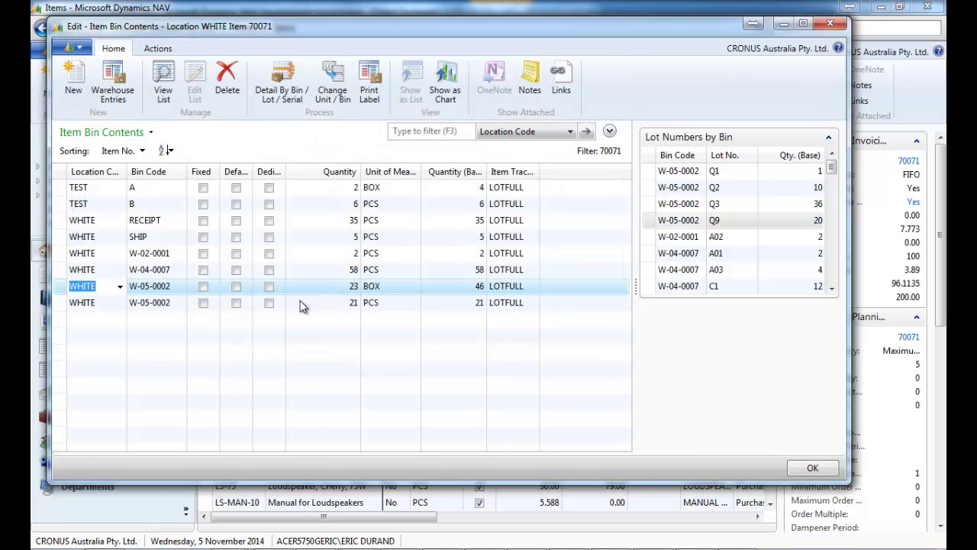
click(282, 88)
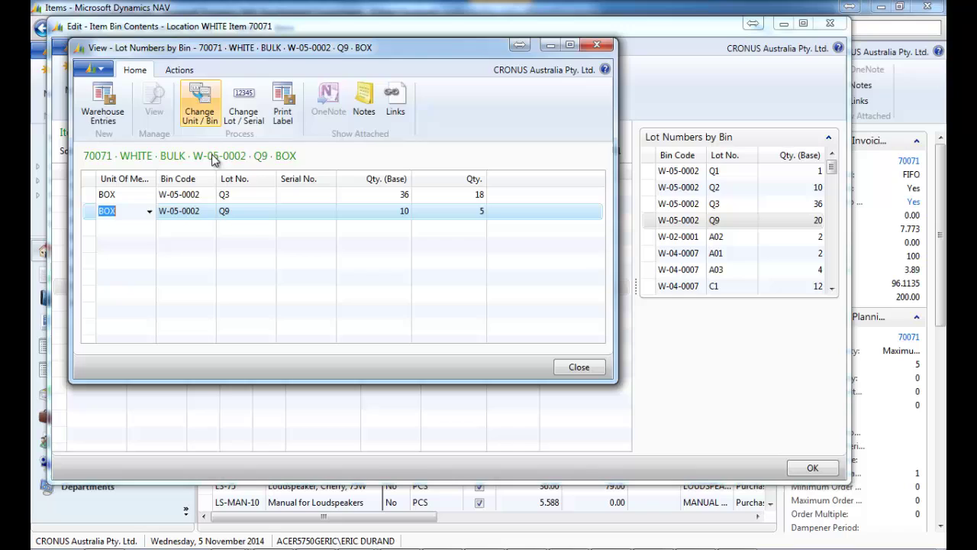
Change 2 BOX of item 70071 from lot Q9 to new lot Q10 in bin W-05-0002, and close the bin contents
click(243, 103)
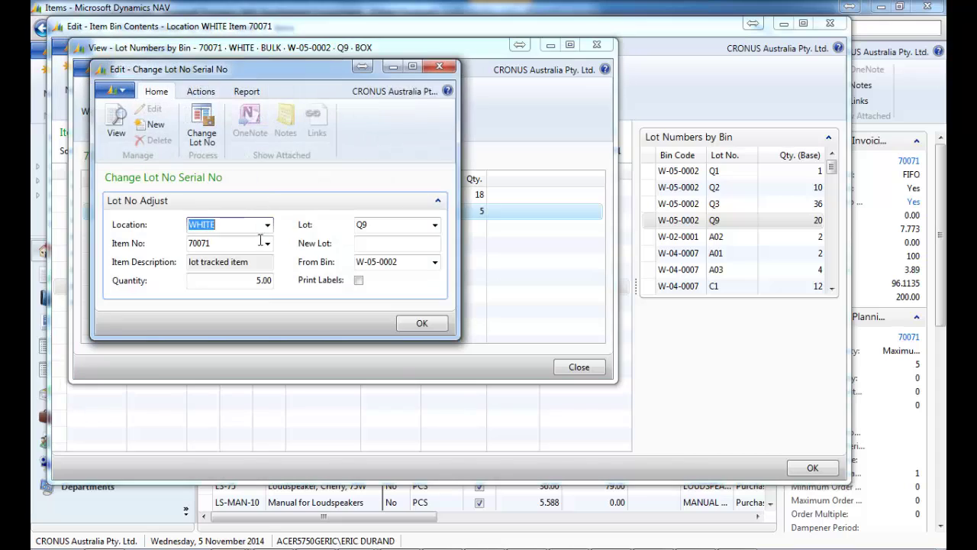
click(250, 281)
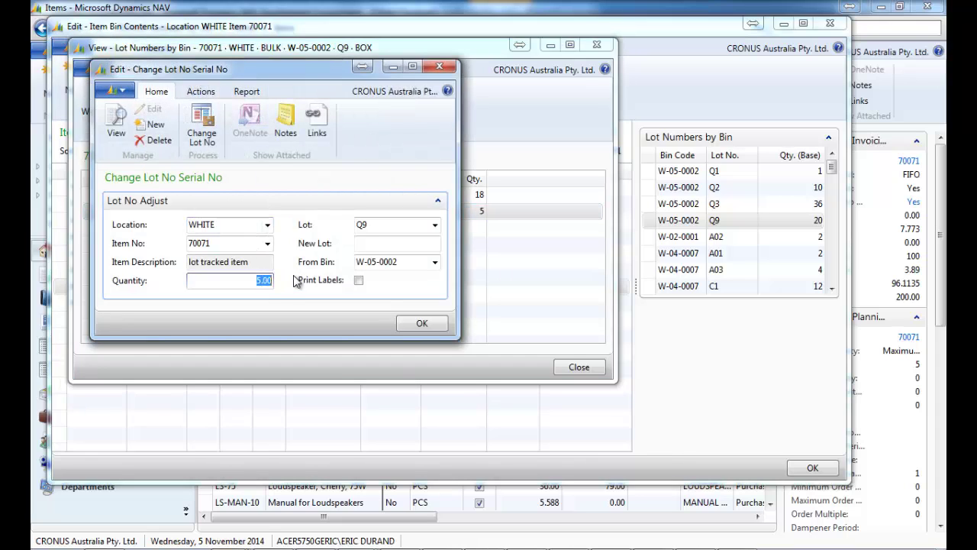
text(2)
key(Tab)
key(Tab)
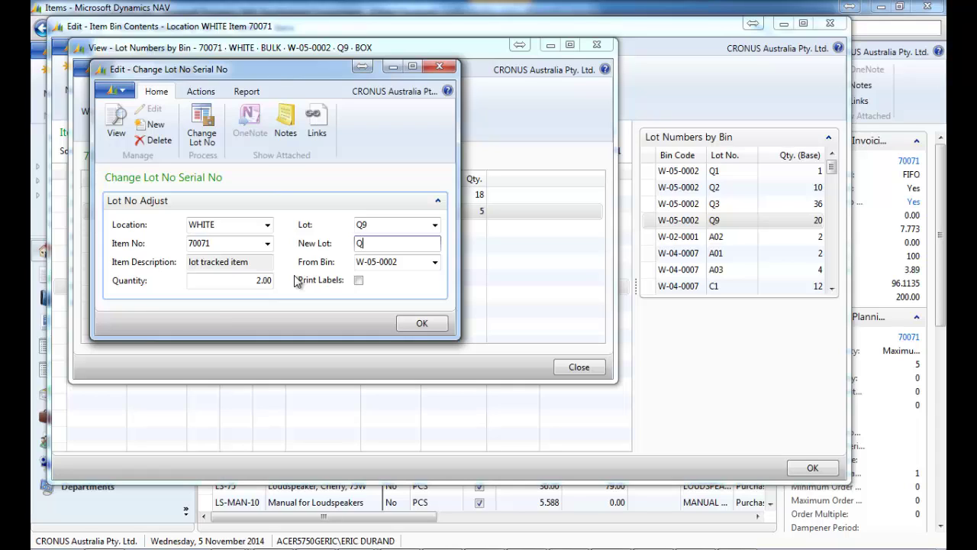
key(Tab)
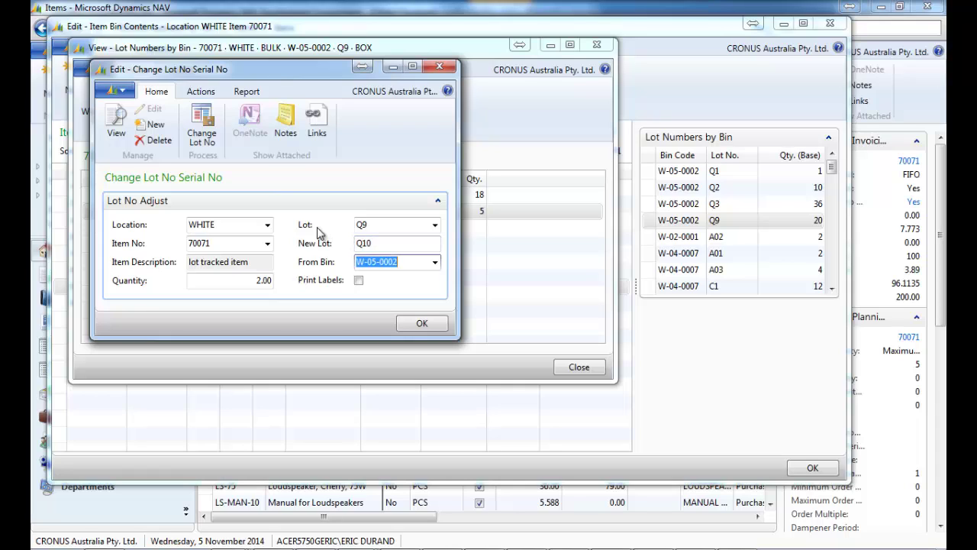
click(202, 126)
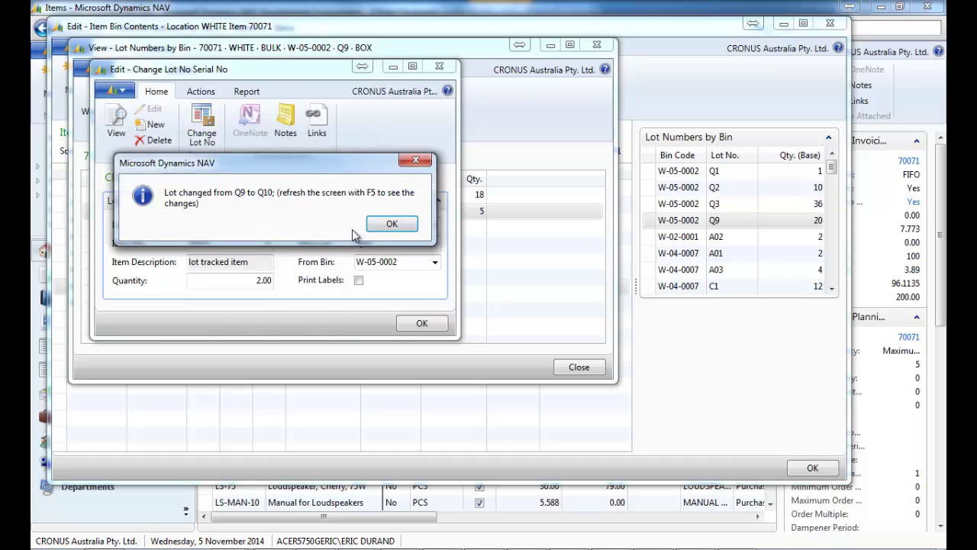
click(390, 223)
key(F5)
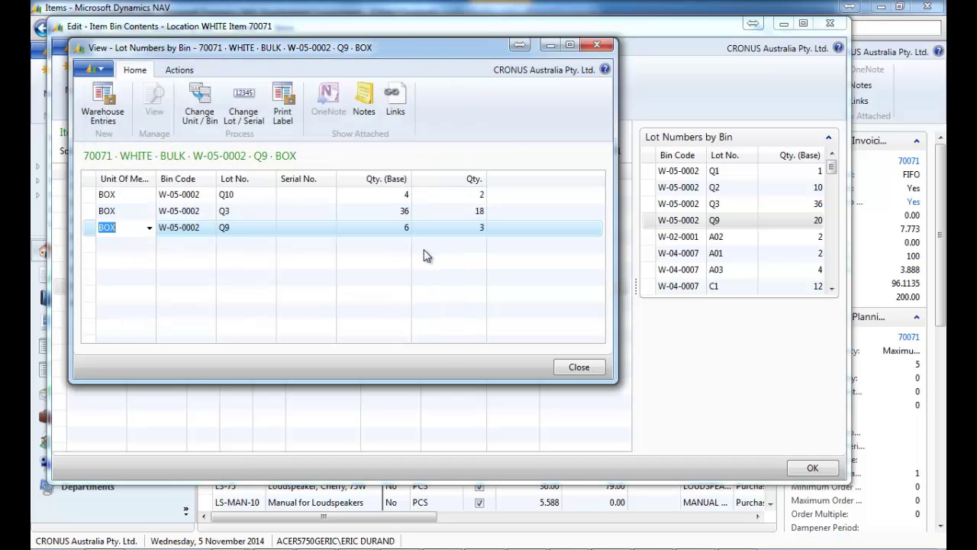
key(Escape)
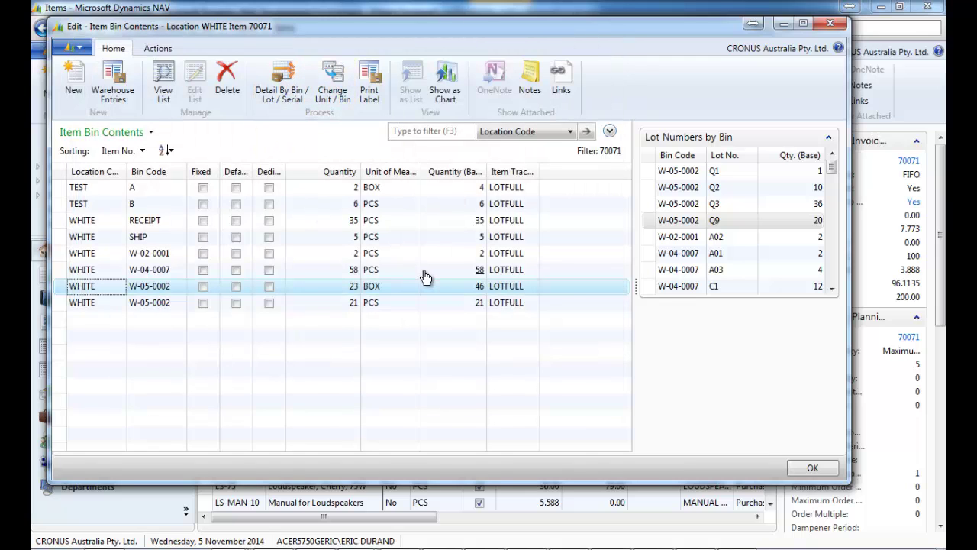
key(Escape)
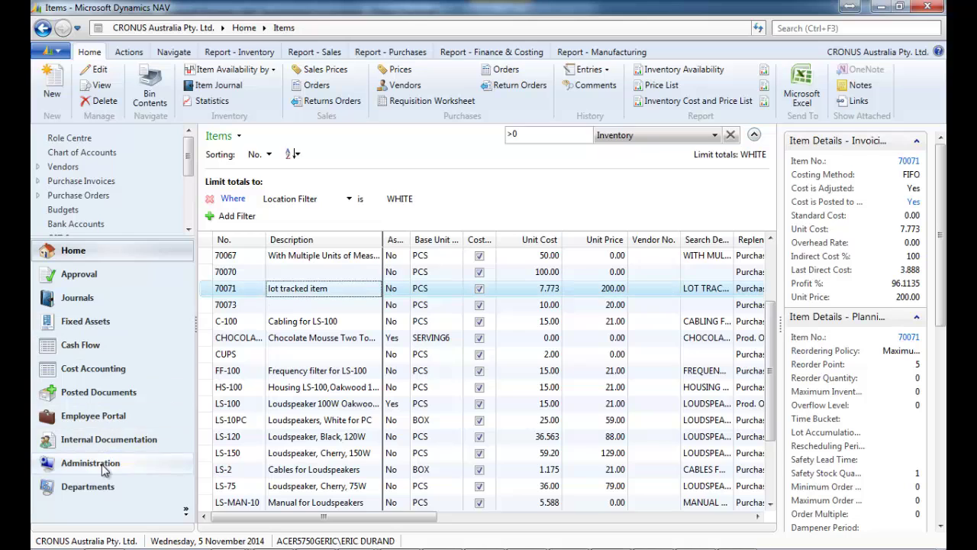
Open the DEFAULT movement worksheet from the Warehouse Planning & Execution tasks, look at its movement creation option and close it
click(100, 486)
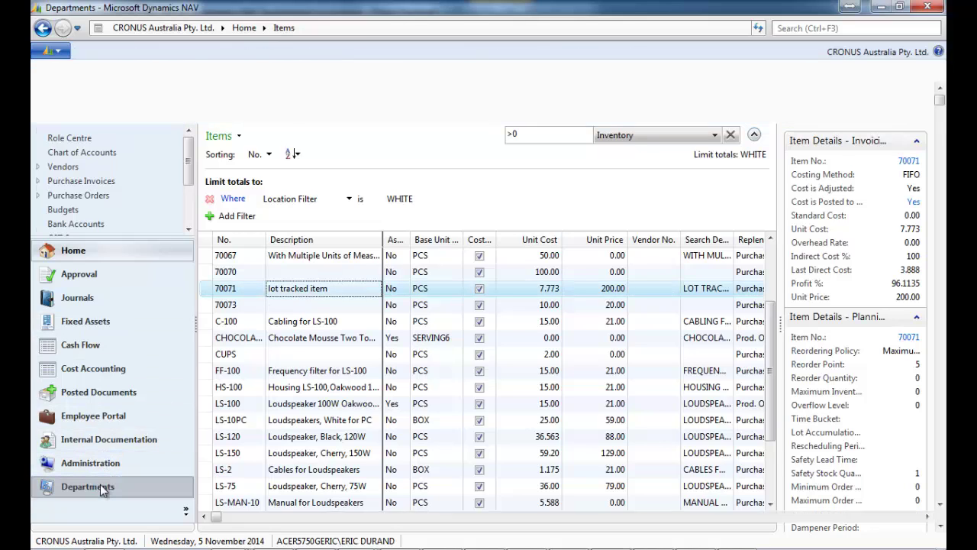
click(39, 134)
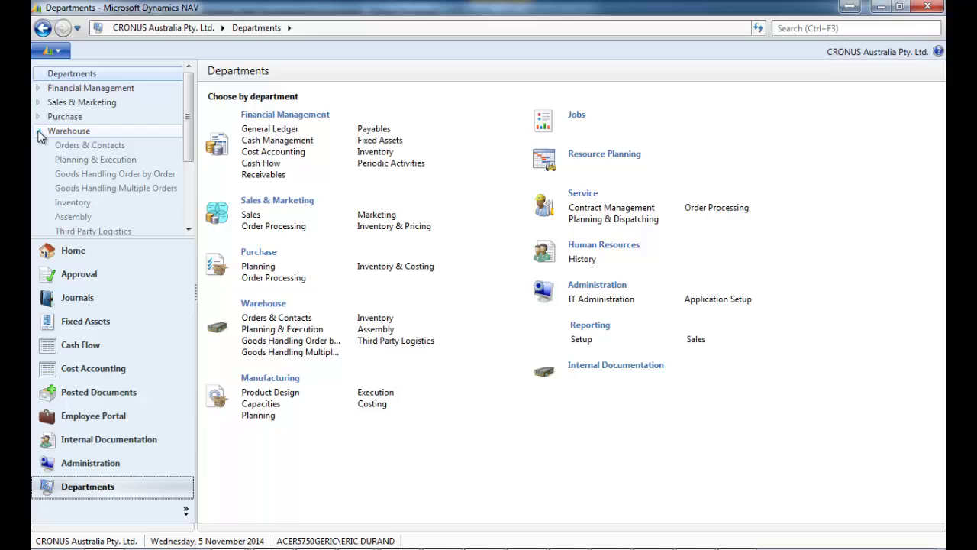
click(79, 159)
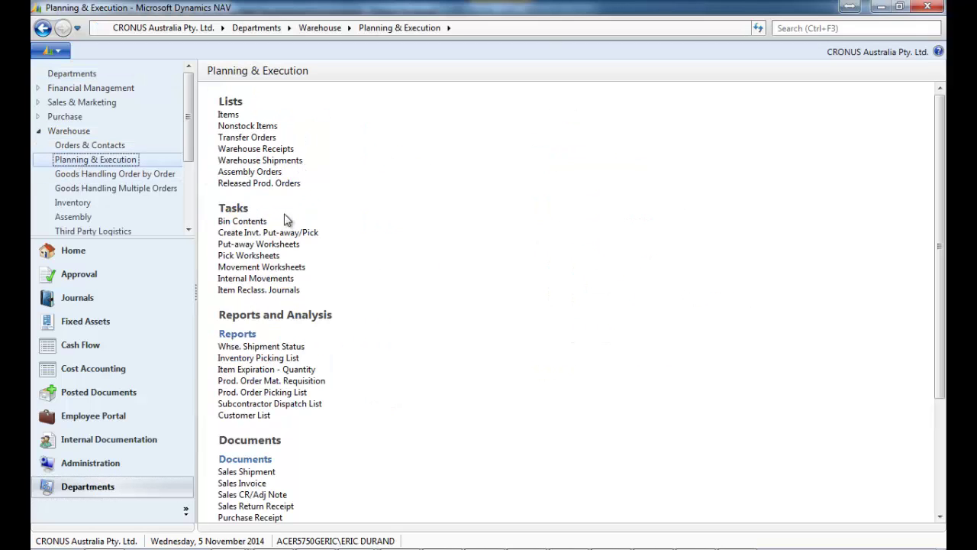
click(283, 269)
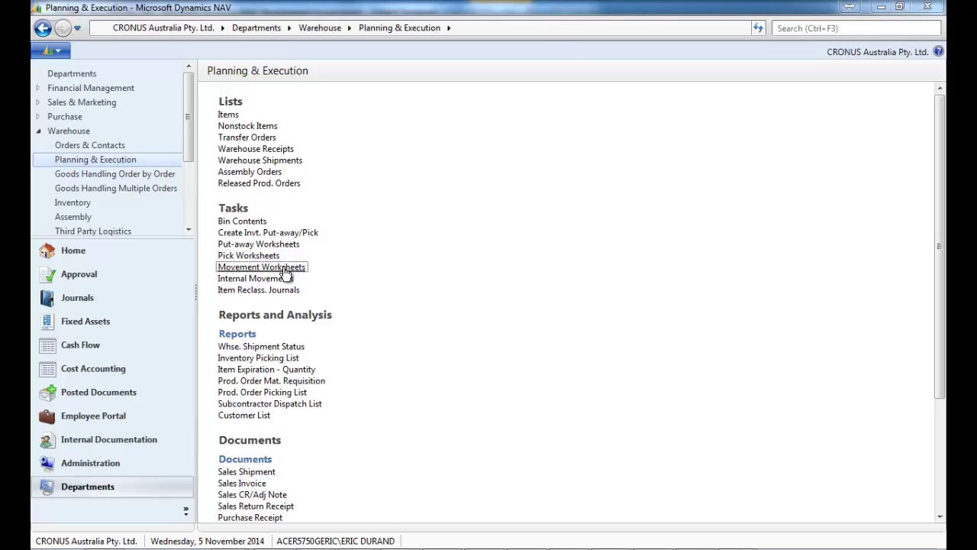
click(312, 190)
double_click(312, 191)
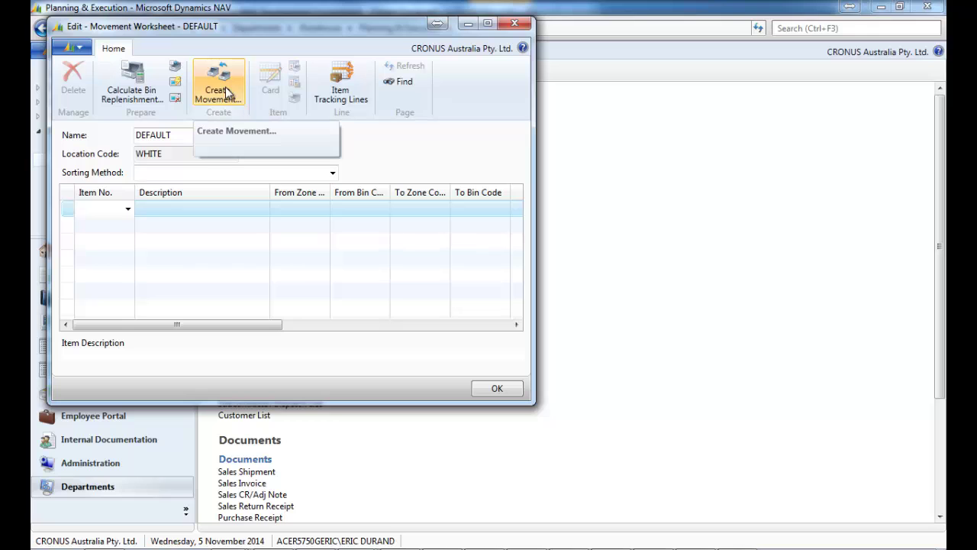
key(Escape)
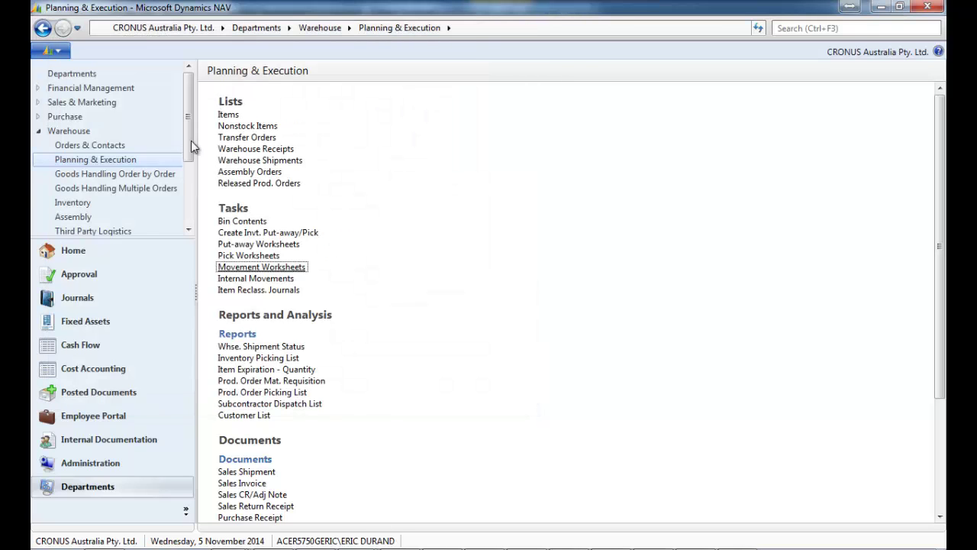
Open the warehouse Movements list under Goods Handling Multiple Orders and view movement WM000001
click(114, 187)
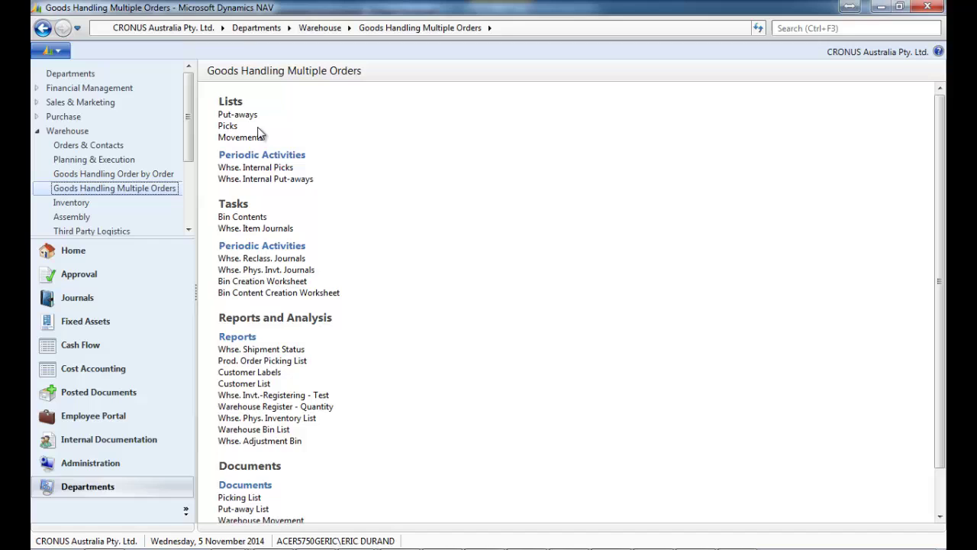
click(244, 140)
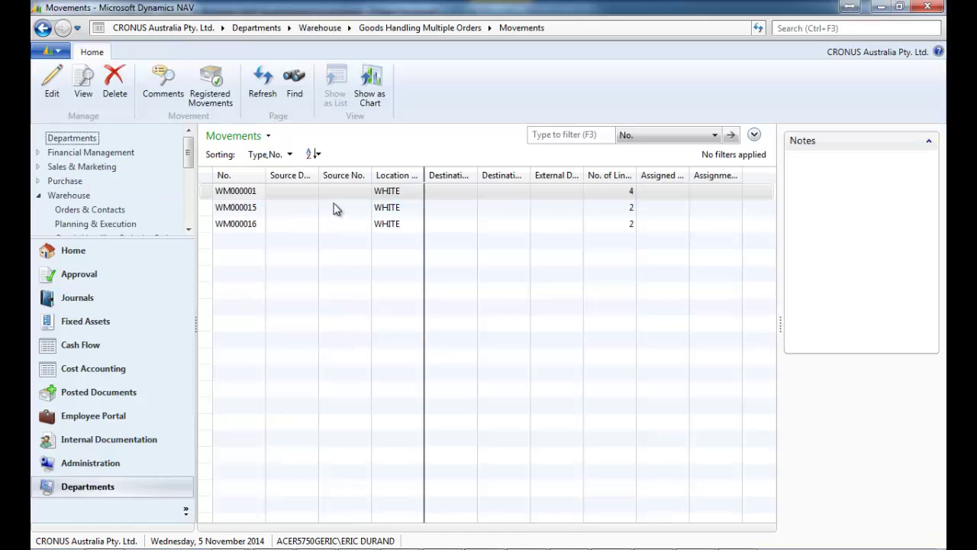
click(338, 192)
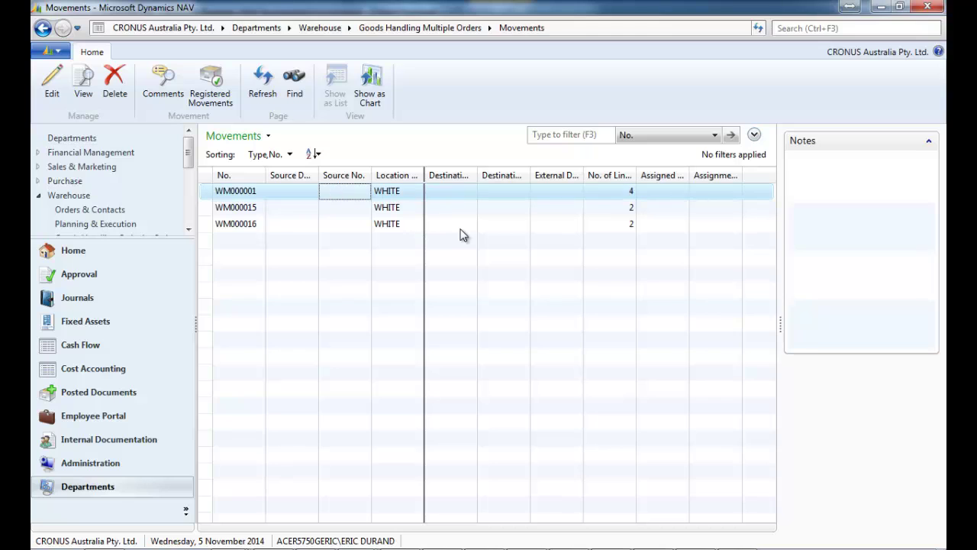
key(Return)
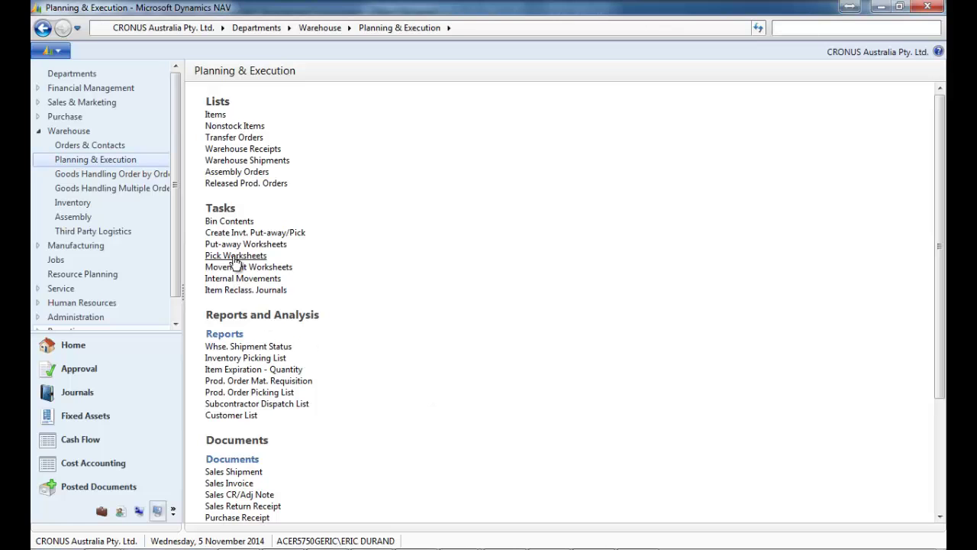
Open the DEFAULT pick worksheet for location WHITE and load all the available warehouse shipments into it
click(235, 257)
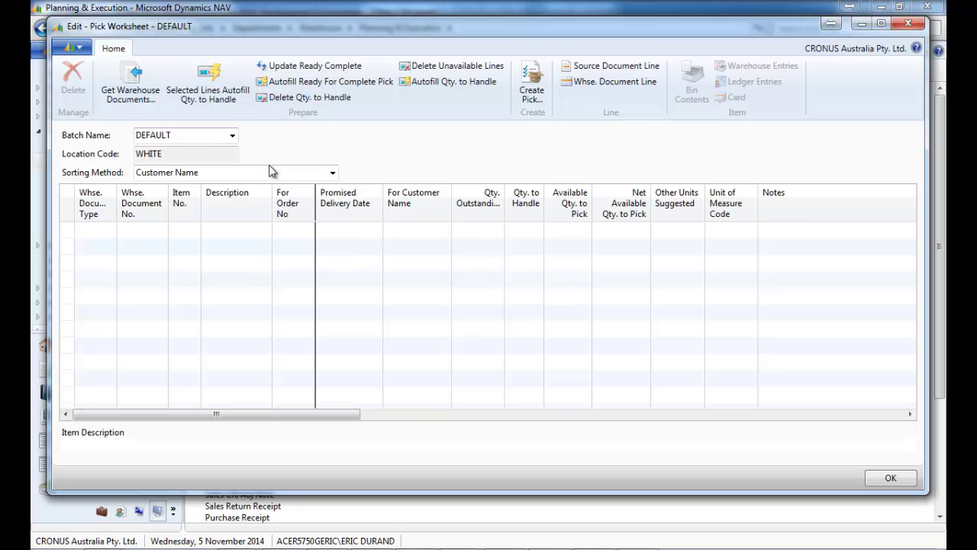
click(133, 86)
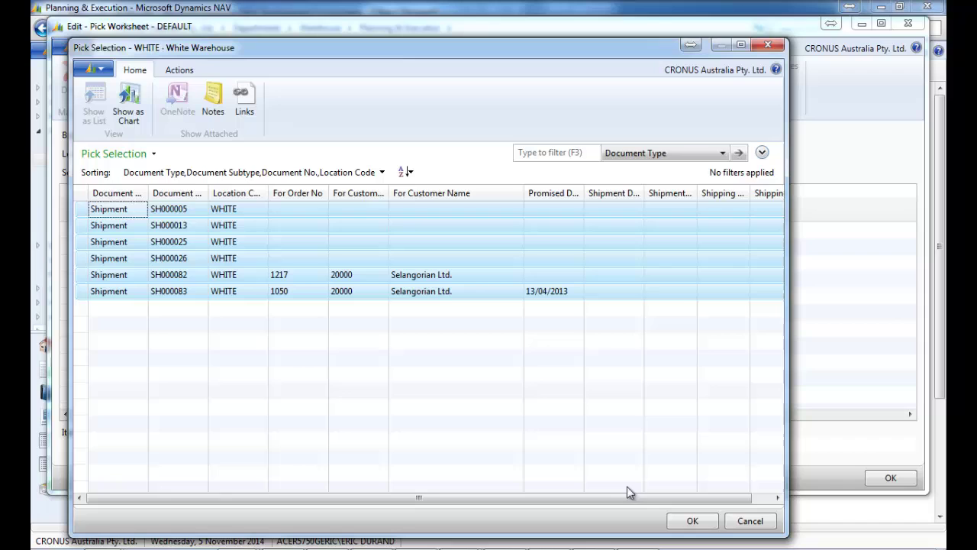
click(690, 522)
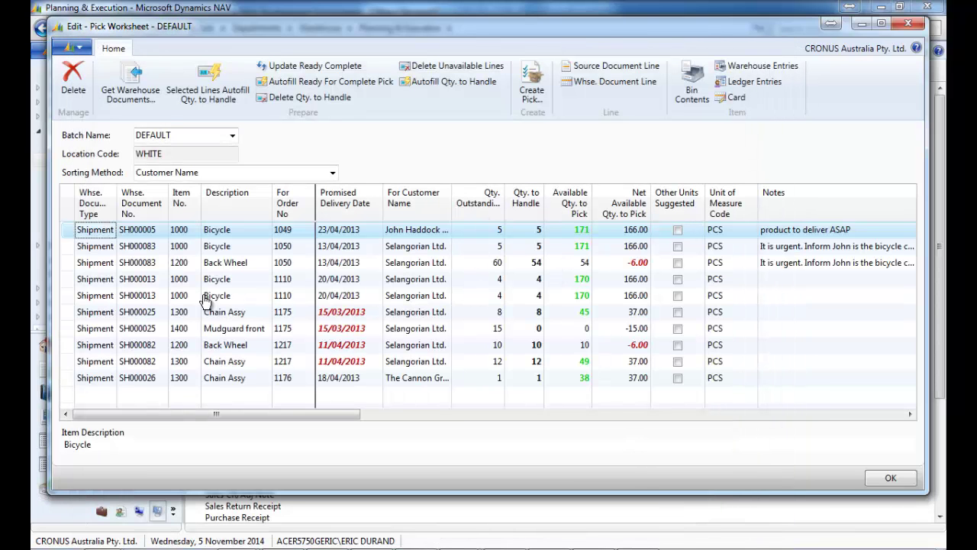
Compare the two Back Wheel lines for orders 1050 and 1217 in the pick worksheet, and close the worksheet
click(80, 262)
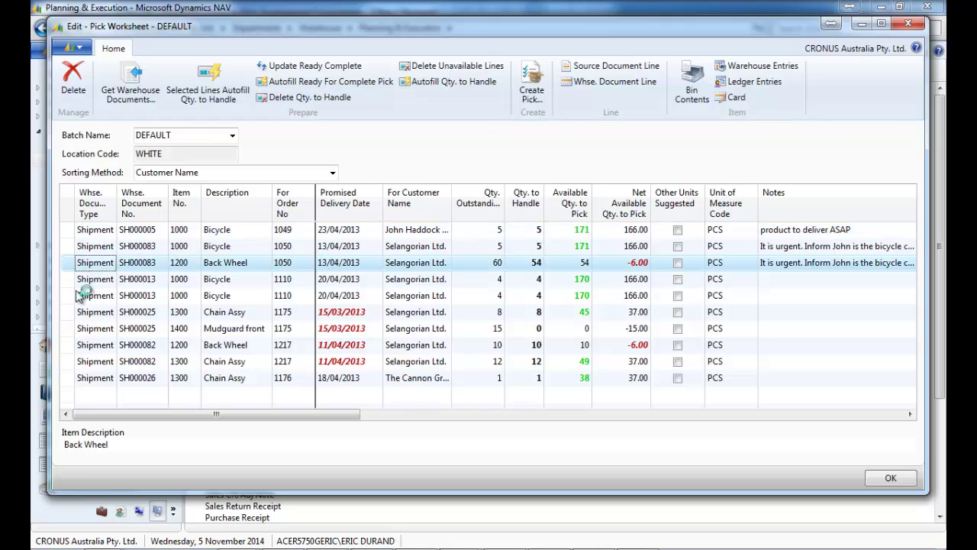
ctrl+click(69, 350)
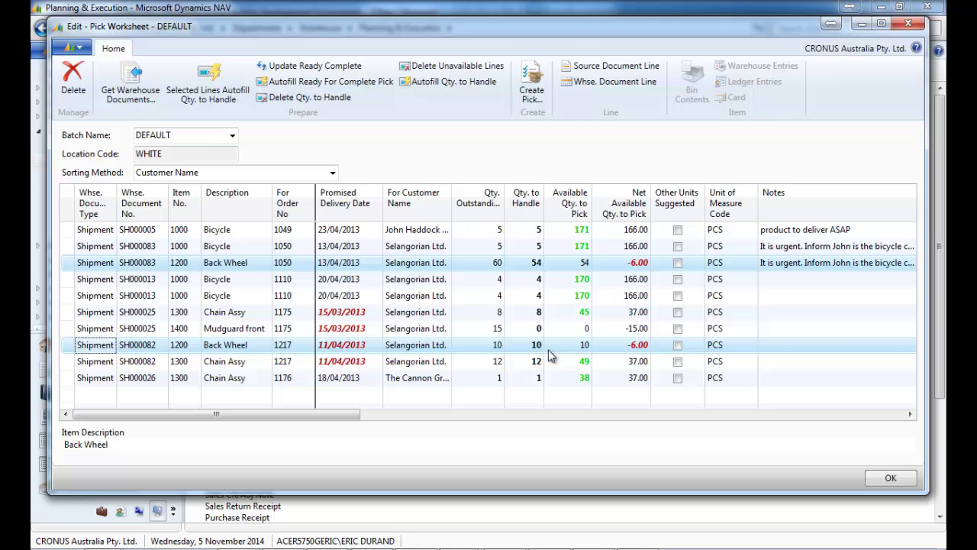
click(908, 27)
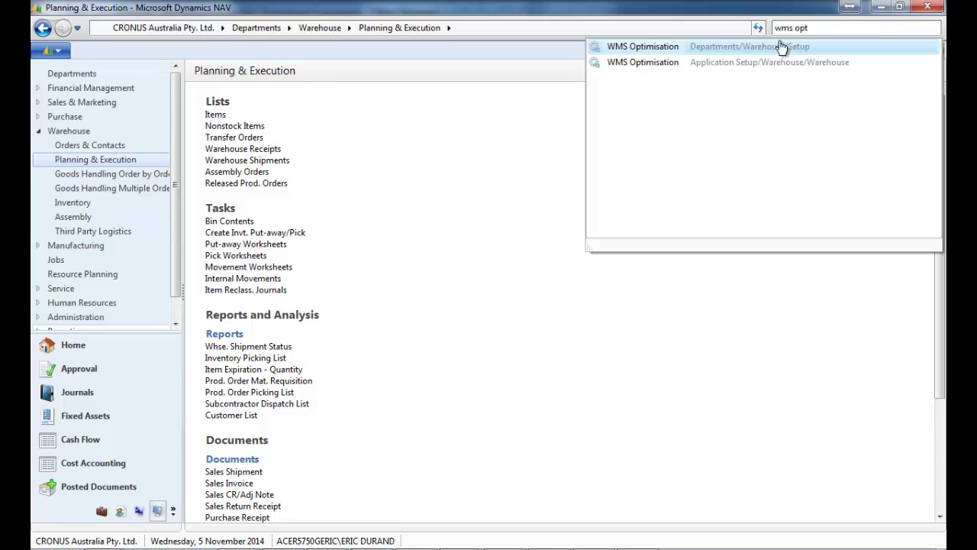
In the WMS Optimisation setup, enable Pick Worksheet Qty To Handle is 0 and close the setup
click(640, 49)
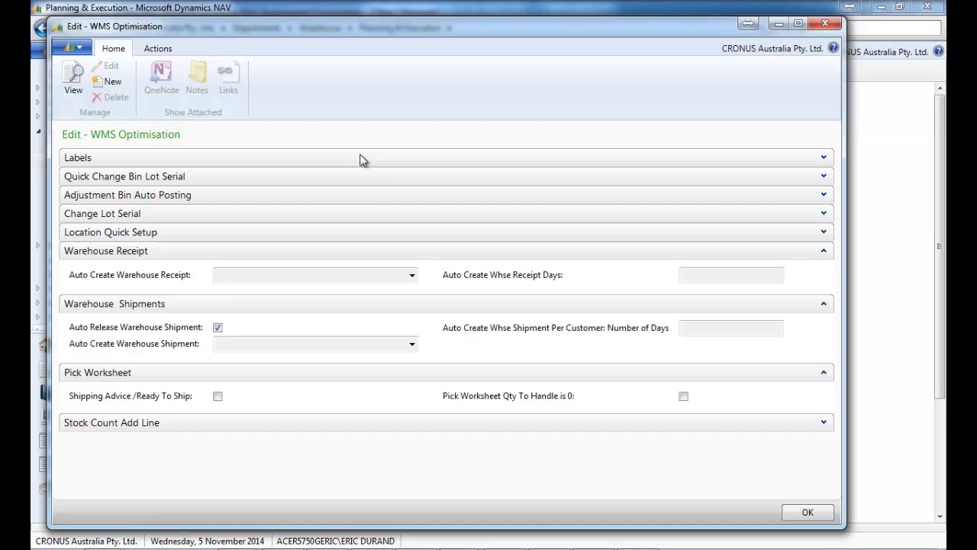
click(684, 397)
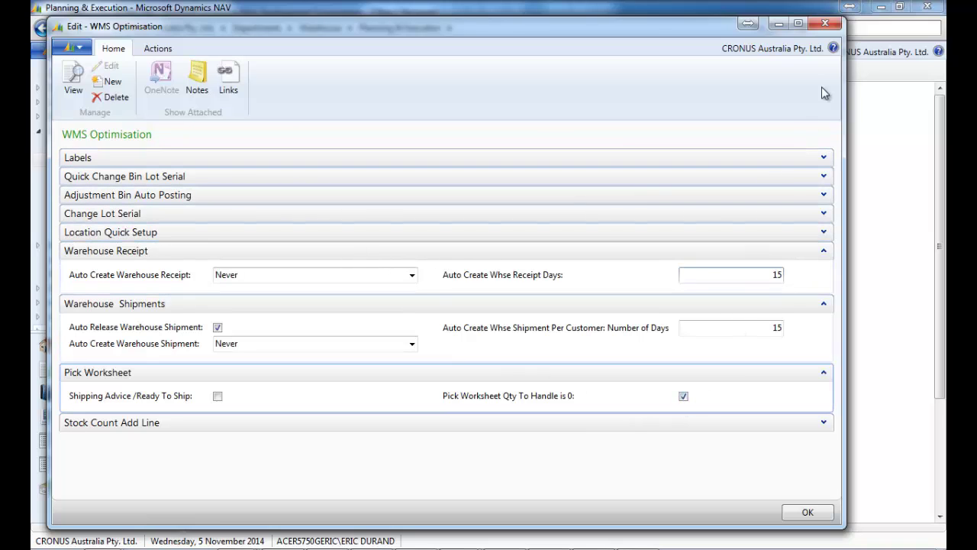
click(824, 23)
Reopen the pick worksheet and delete all of its lines
mouse_move(244, 532)
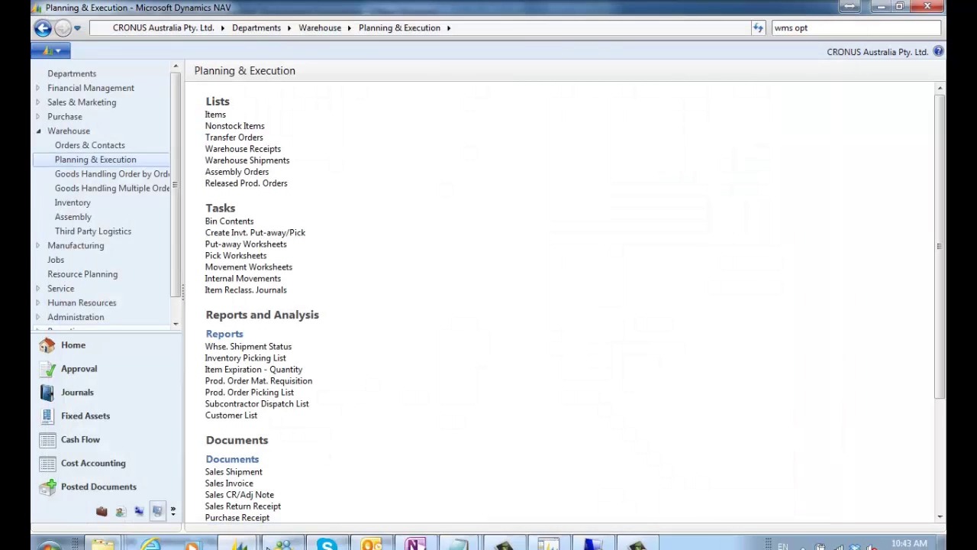
click(233, 255)
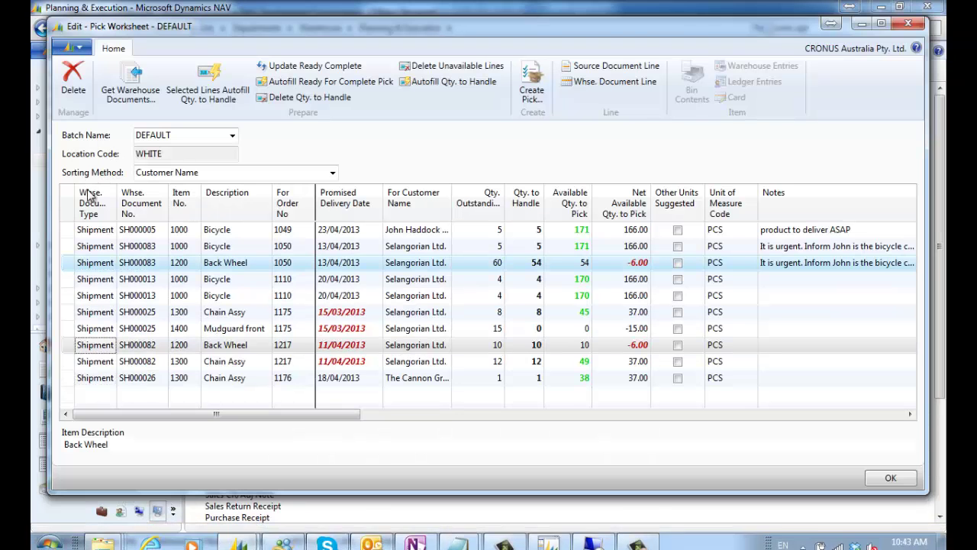
click(76, 102)
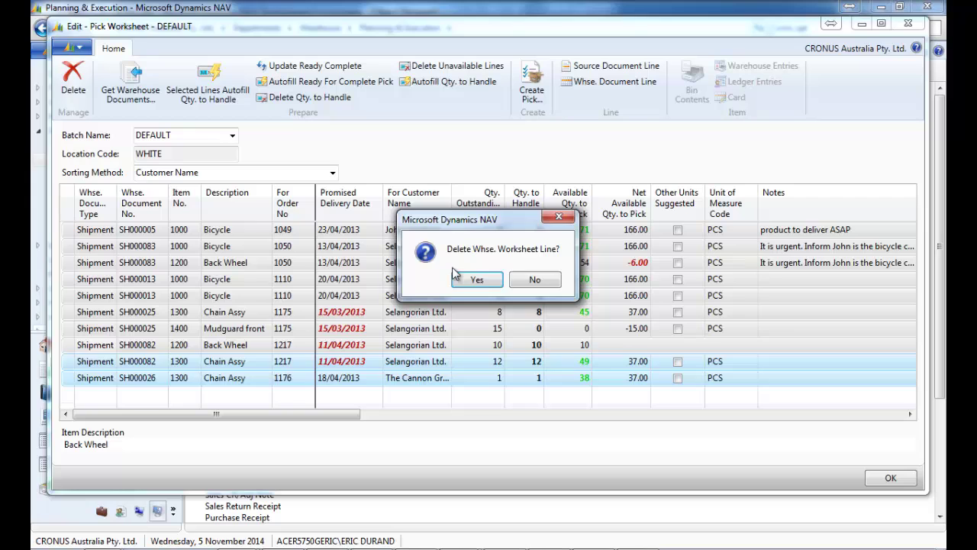
key(Return)
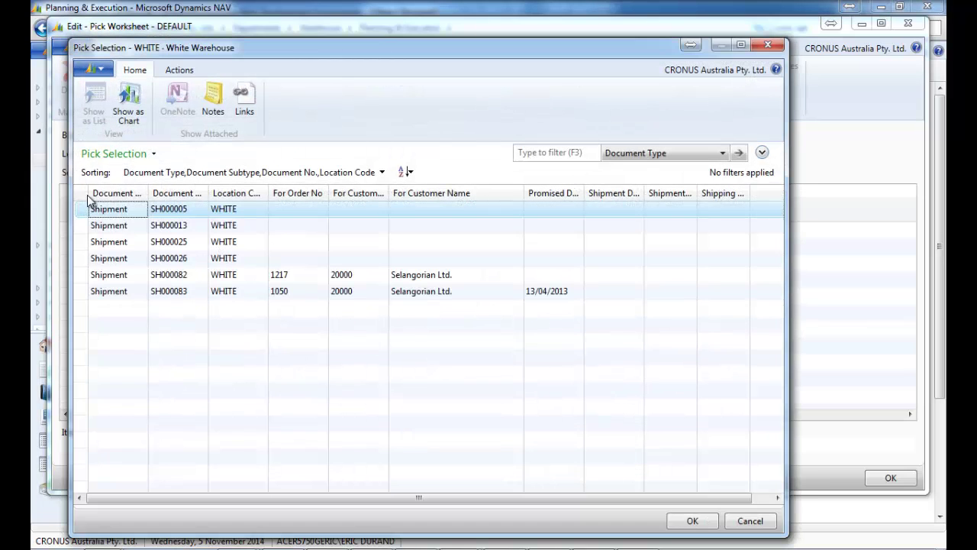
Load all the warehouse shipments into the pick worksheet again and autofill the quantities of orders ready for complete pick
drag(107, 209, 711, 494)
click(692, 521)
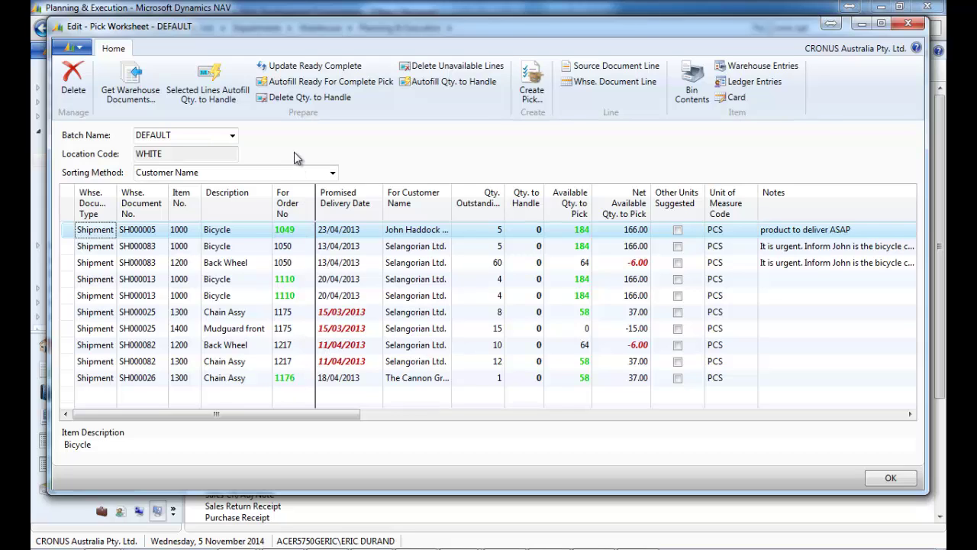
click(325, 82)
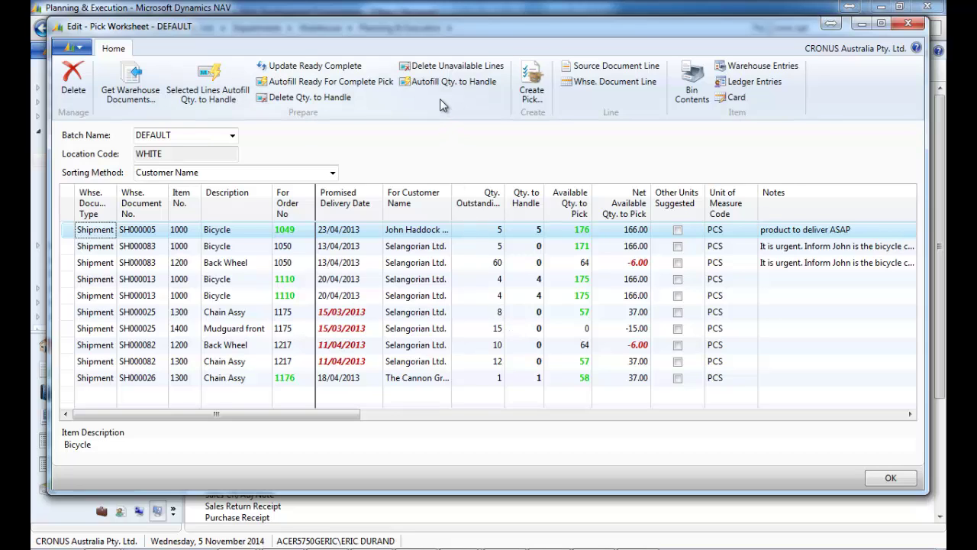
Clear all quantities to handle, and autofill them only for orders 1049, 1110 and 1176 and the Chain Assy line of order 1217
click(308, 99)
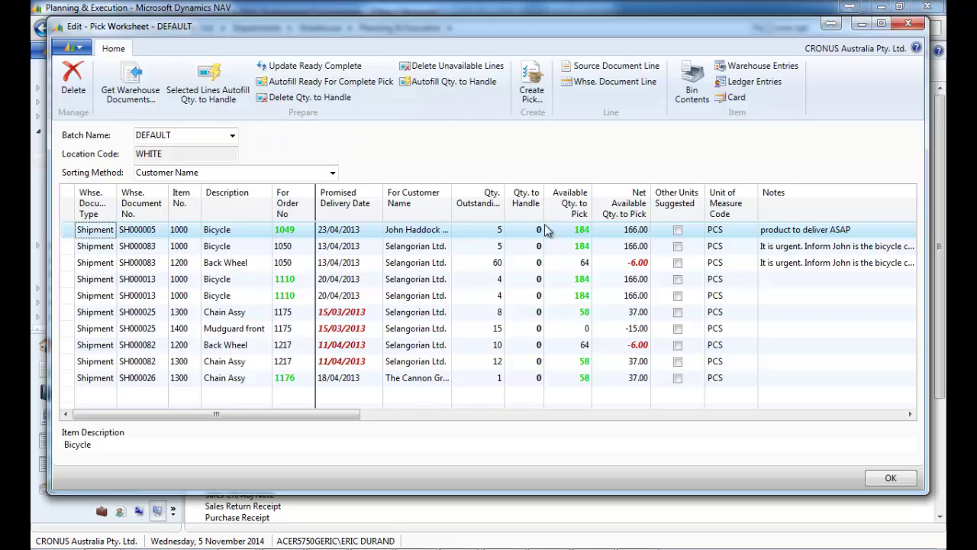
ctrl+click(68, 279)
ctrl+click(72, 295)
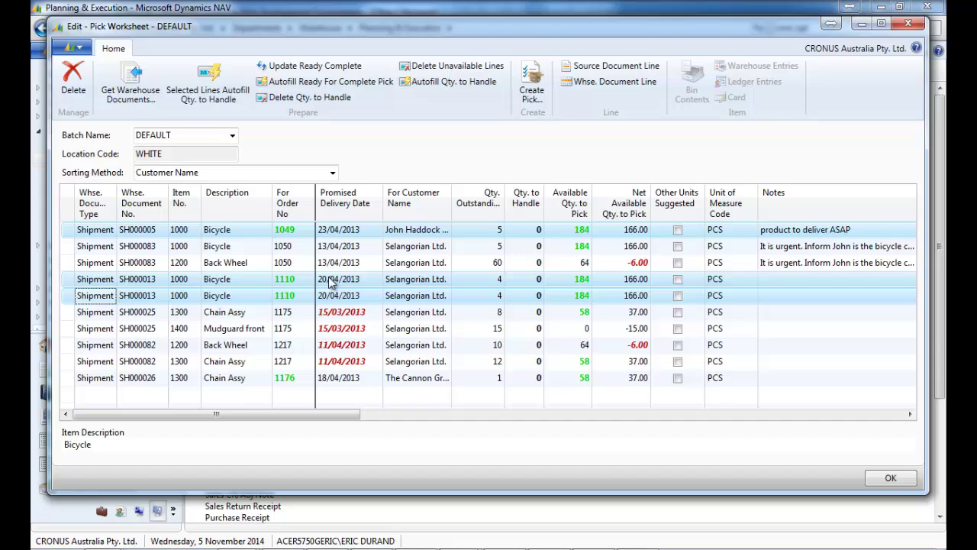
ctrl+click(71, 362)
ctrl+click(73, 378)
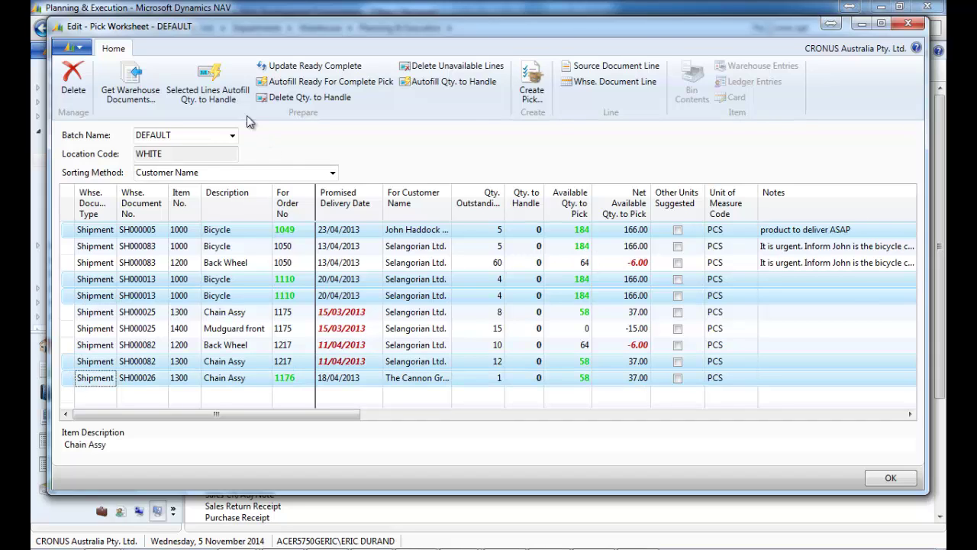
click(208, 84)
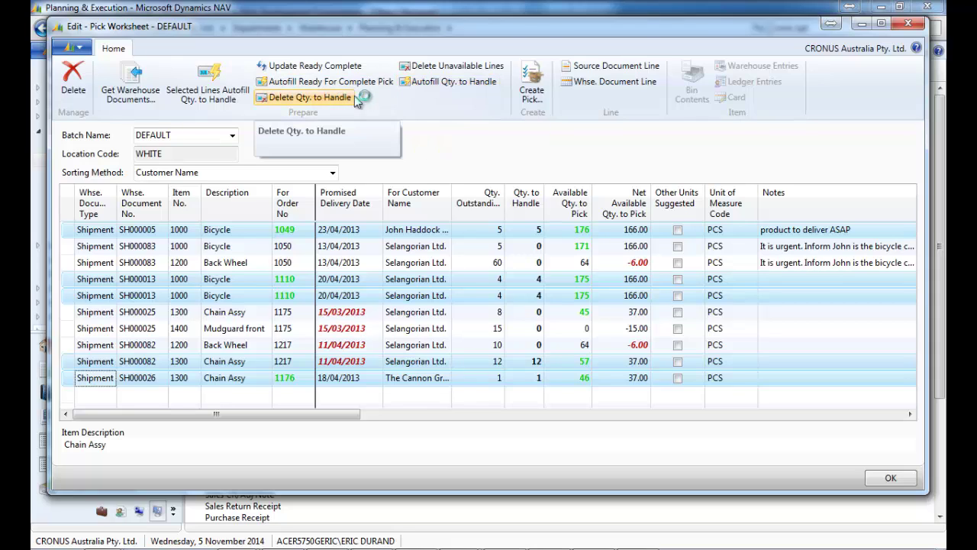
Delete the unavailable lines from the pick worksheet, and delete all of the remaining lines
click(428, 69)
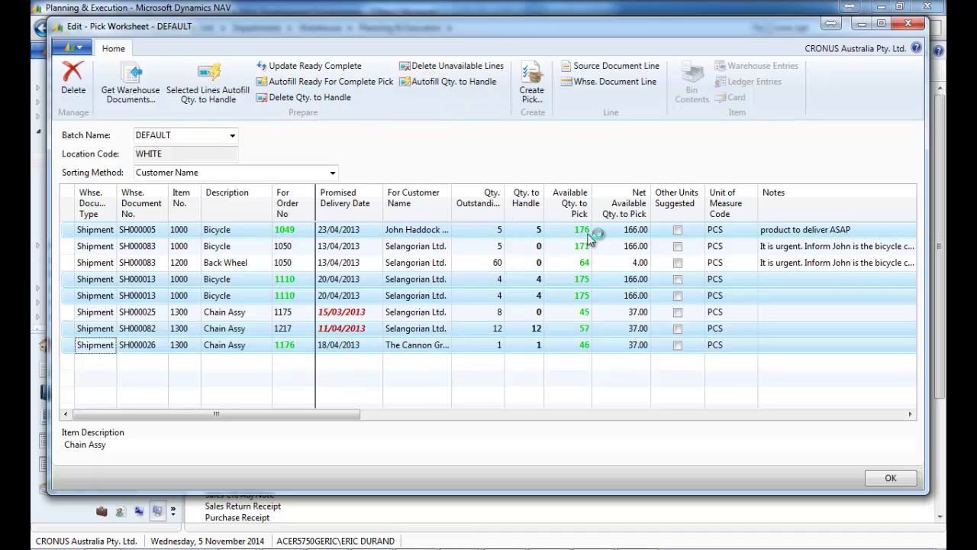
click(76, 197)
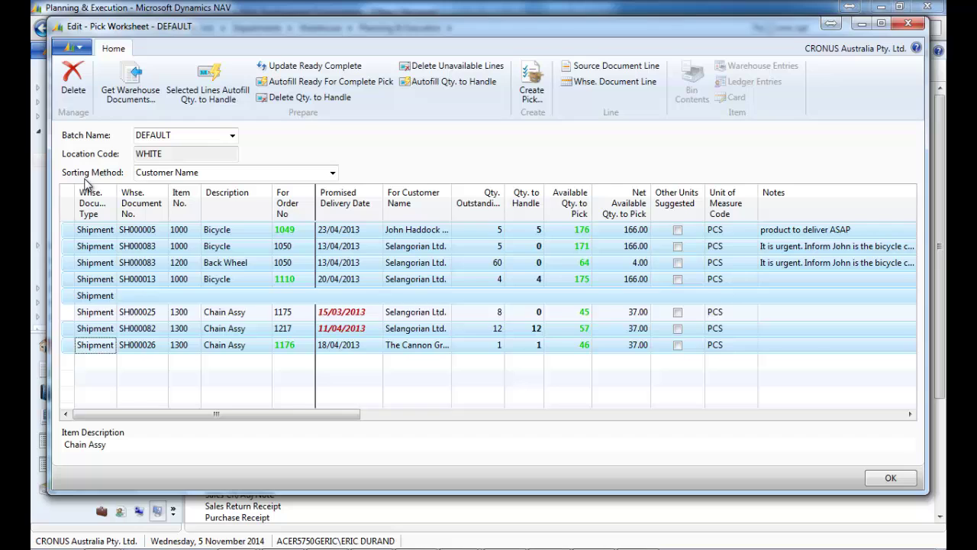
click(84, 95)
click(470, 281)
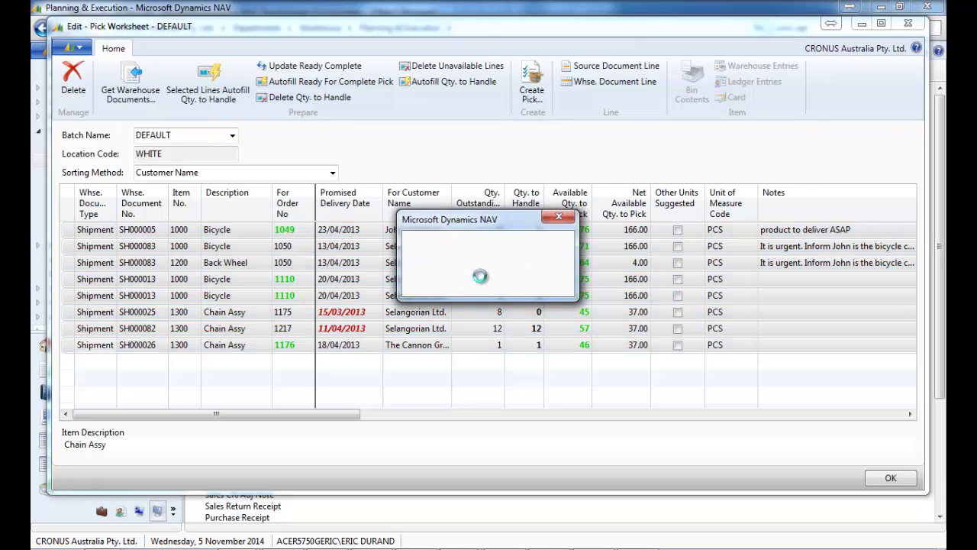
Load every warehouse shipment for location WHITE into the emptied pick worksheet
click(135, 94)
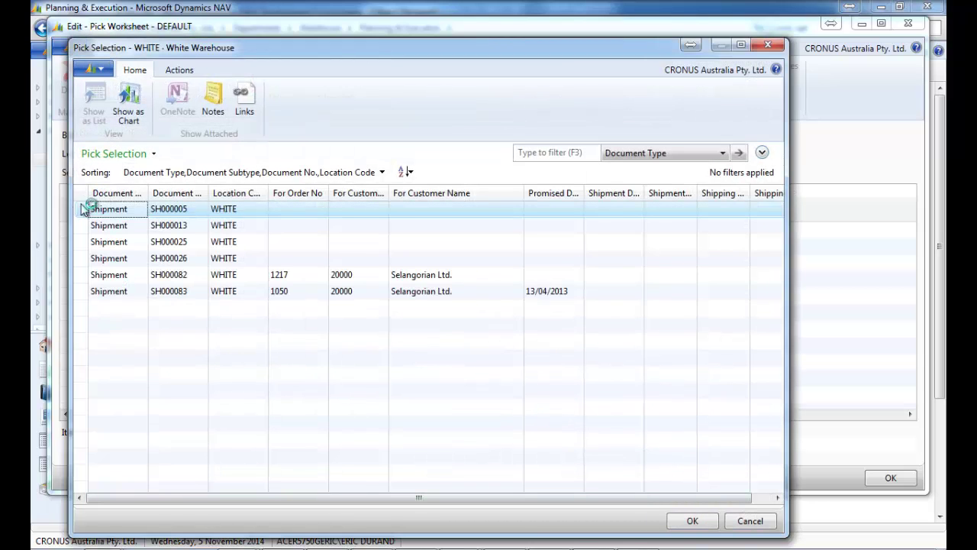
key(ctrl+a)
click(692, 520)
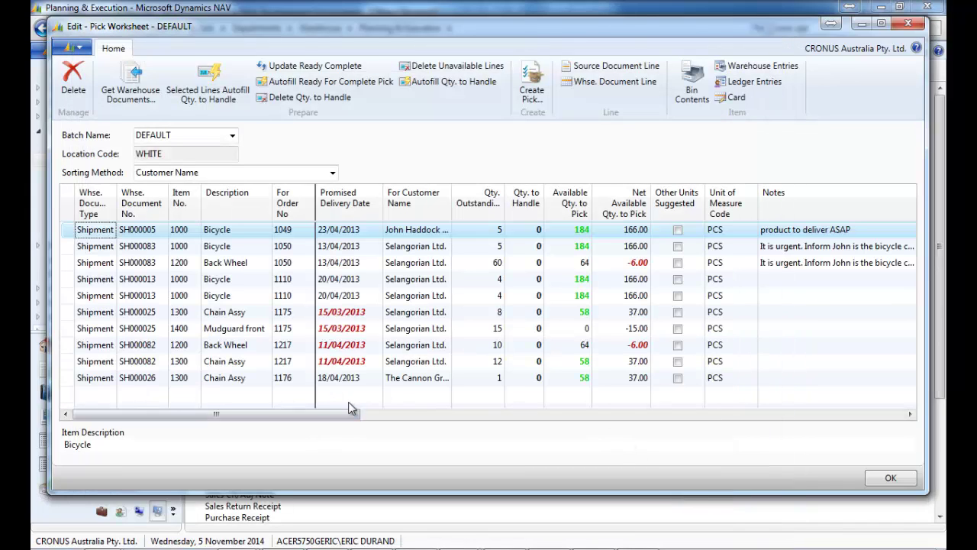
Sort the pick worksheet by Item and select the two Back Wheel lines for orders 1217 and 1050
click(334, 173)
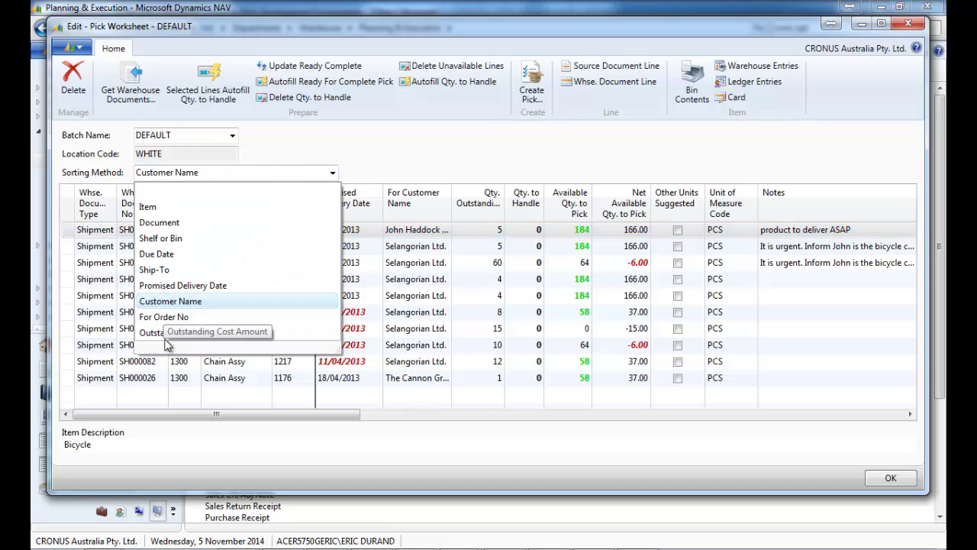
click(155, 205)
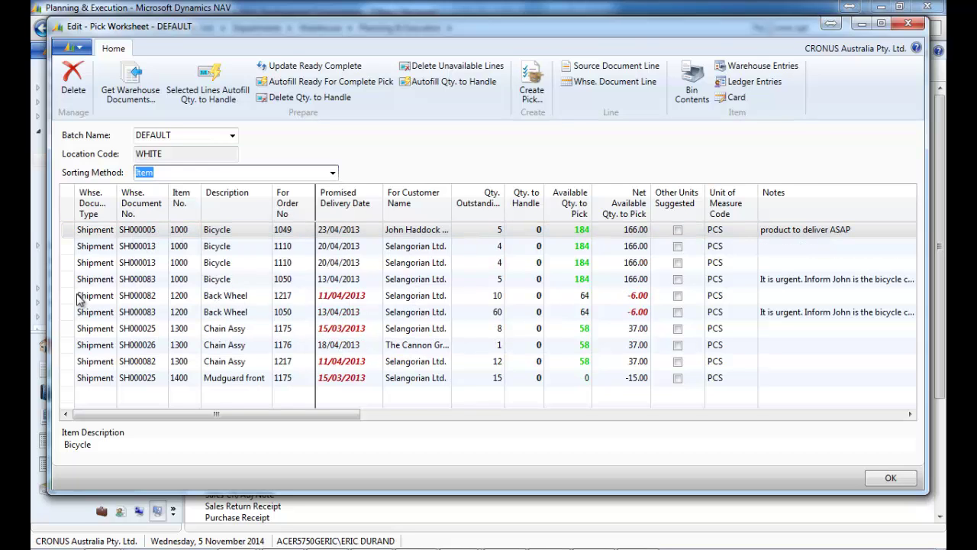
drag(68, 302, 68, 315)
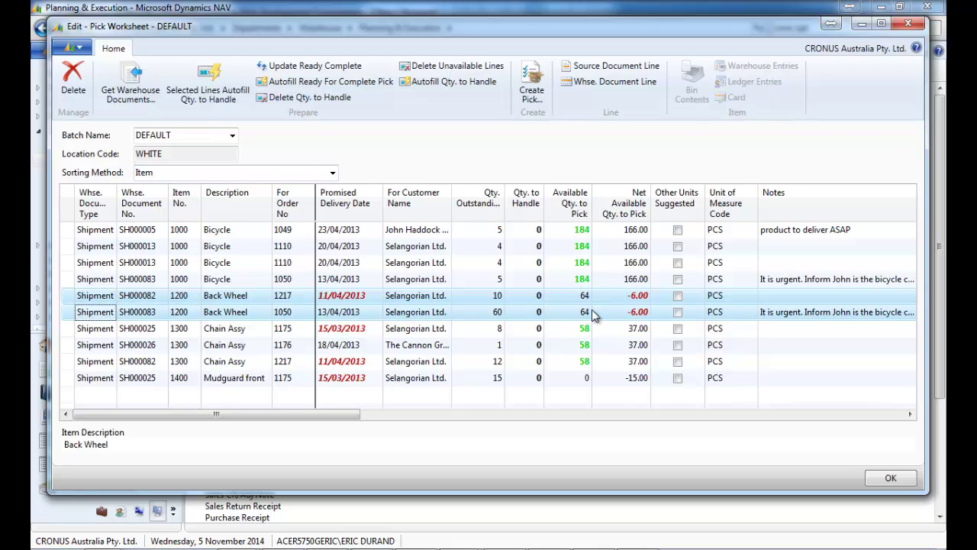
Set the quantity to handle to 60 on the Back Wheel line for order 1050, and return to the order 1217 line
click(526, 299)
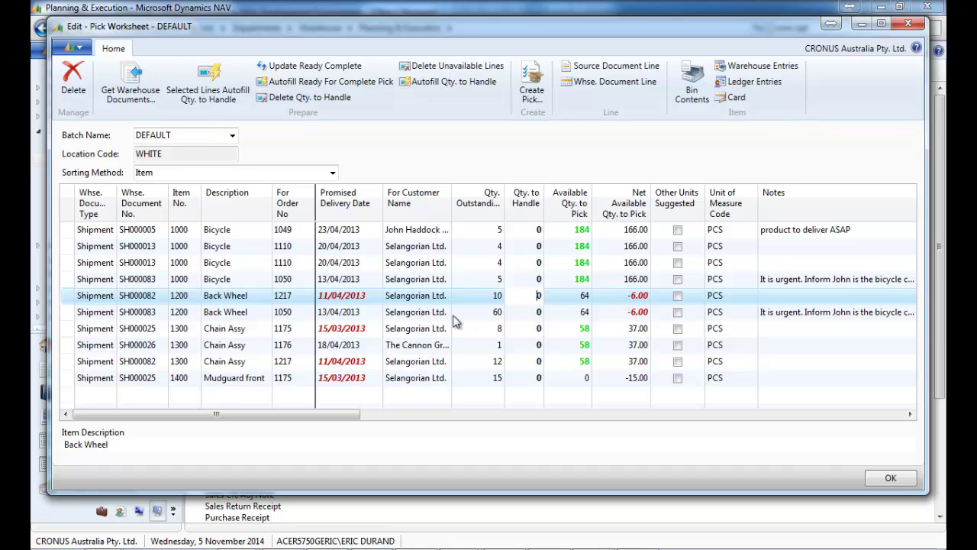
right_click(284, 316)
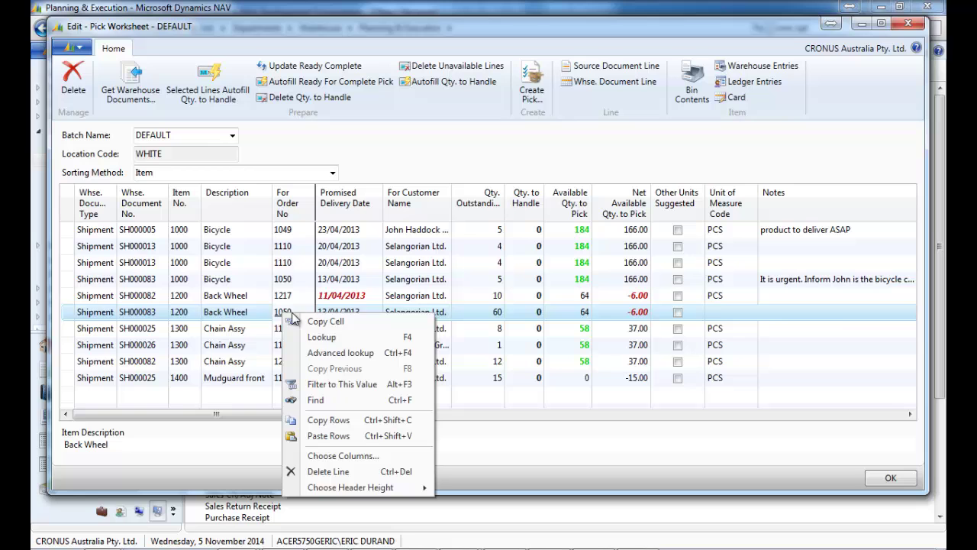
key(Escape)
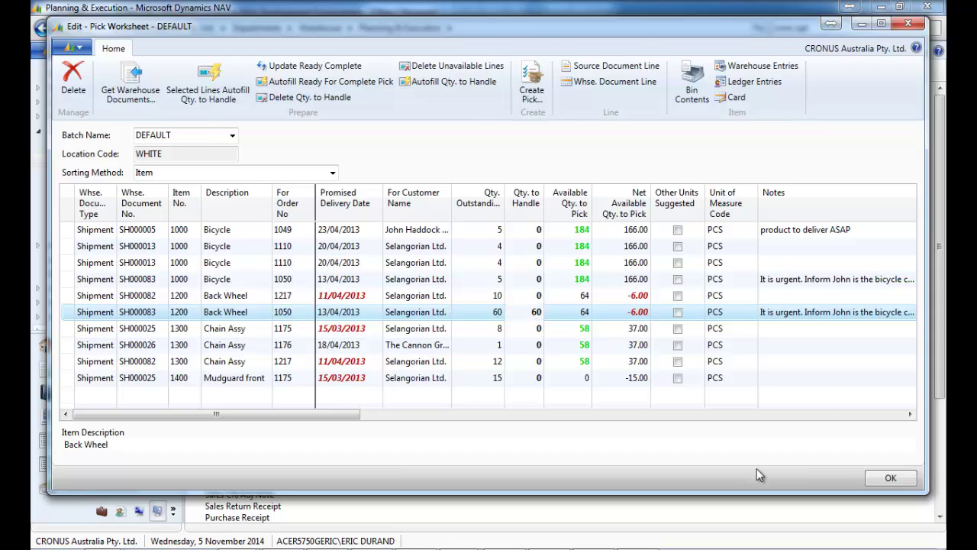
text(60)
key(Up)
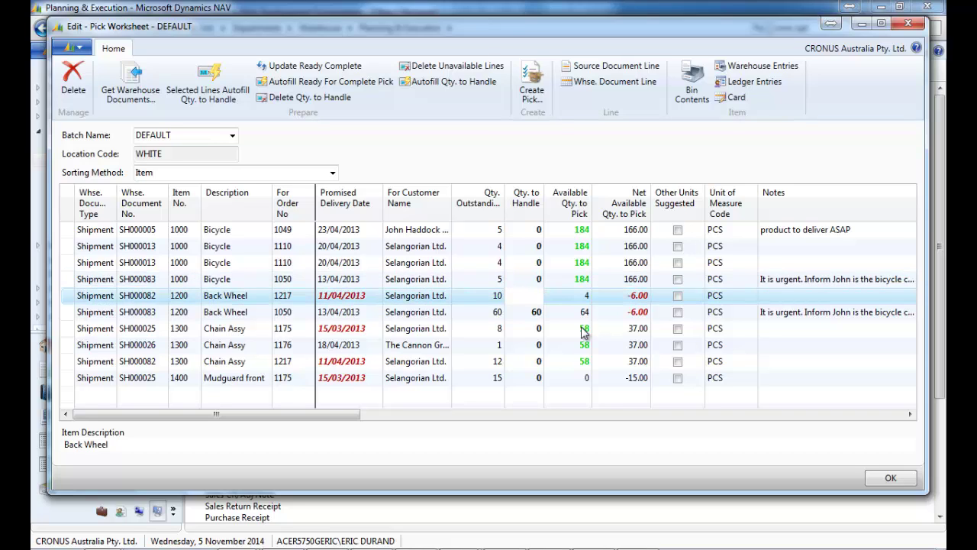
key(shift+Tab)
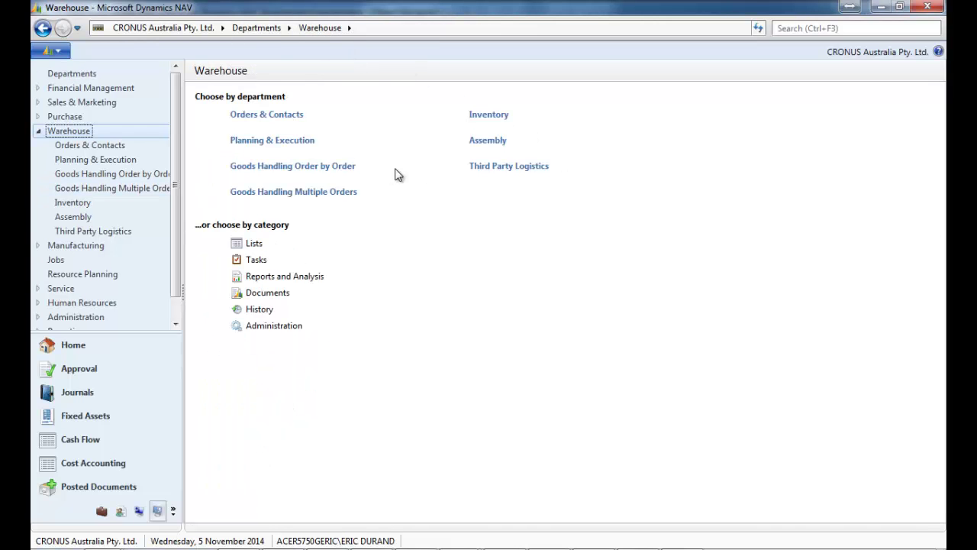
Open the warehouse physical inventory journal under the Warehouse department's Goods Handling Multiple Orders section
click(490, 117)
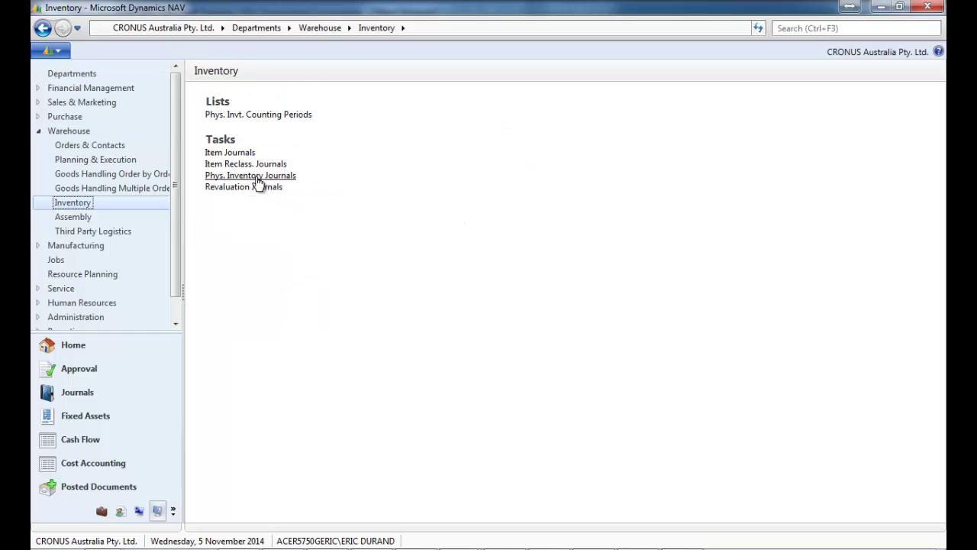
click(333, 31)
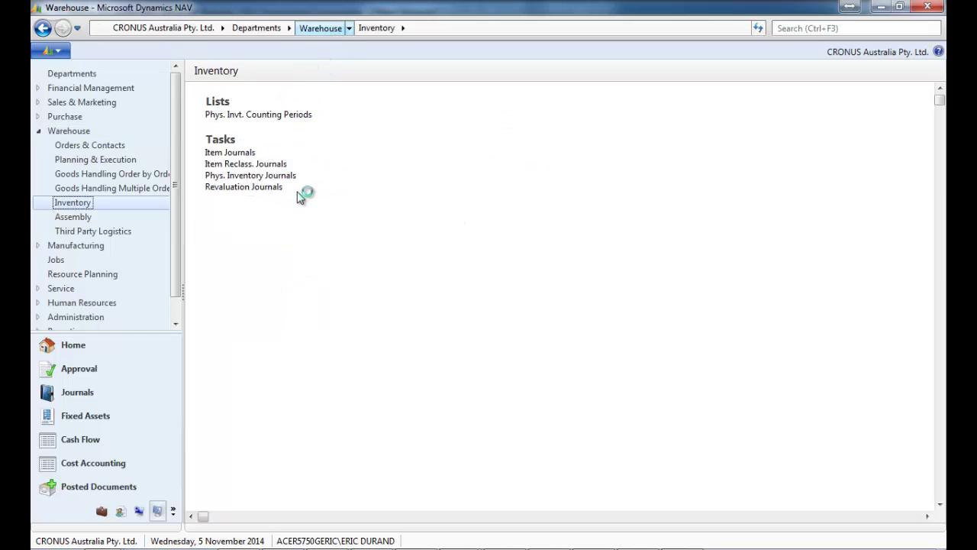
click(301, 194)
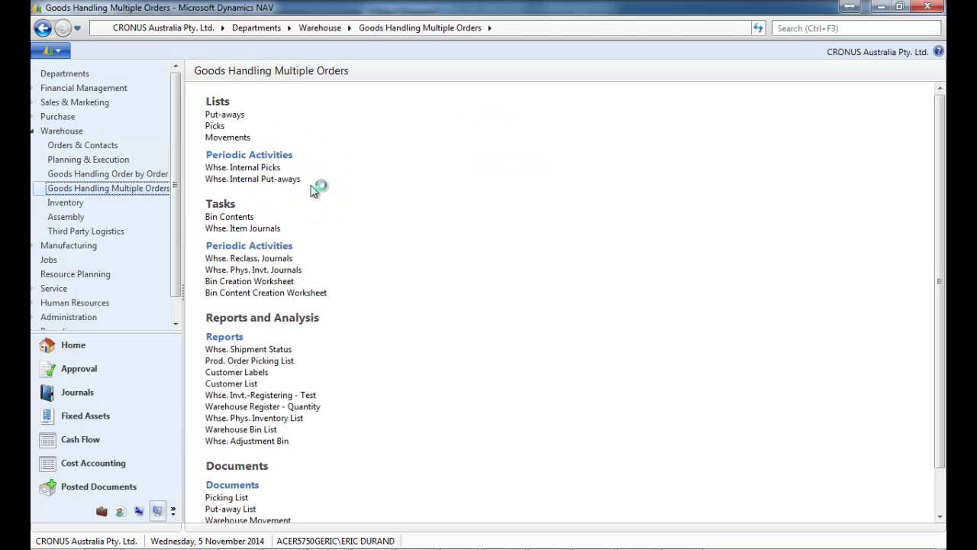
click(286, 272)
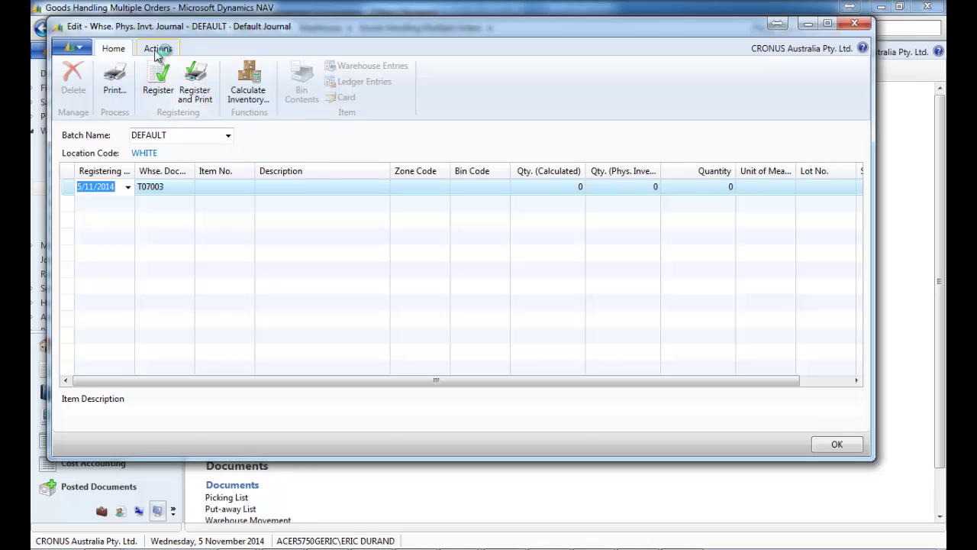
Calculate the warehouse inventory for item numbers 1000..1100 to fill the journal
click(252, 85)
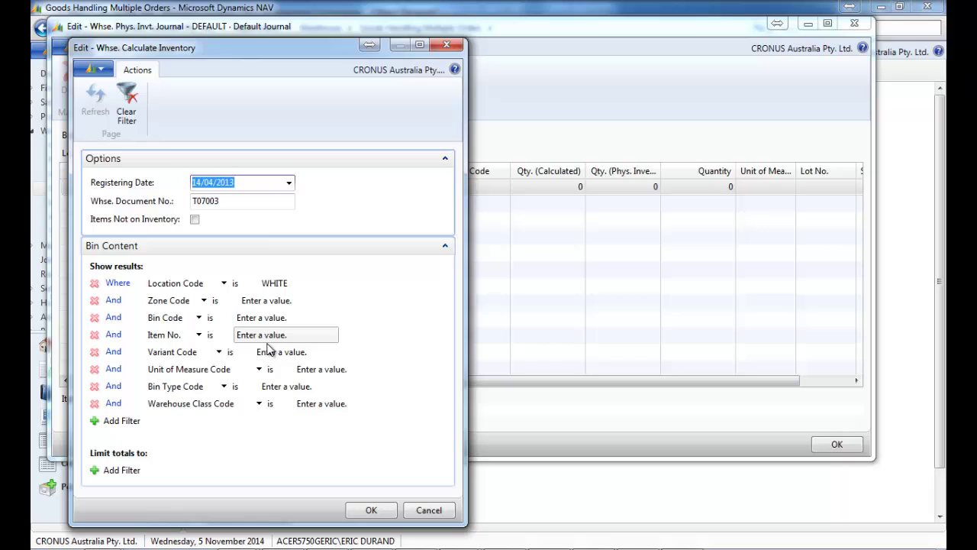
click(263, 334)
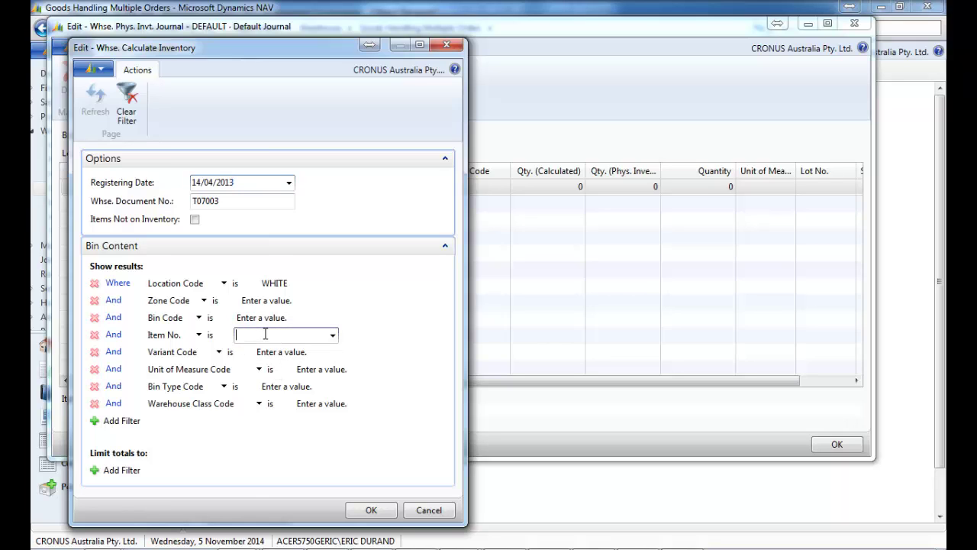
text(100)
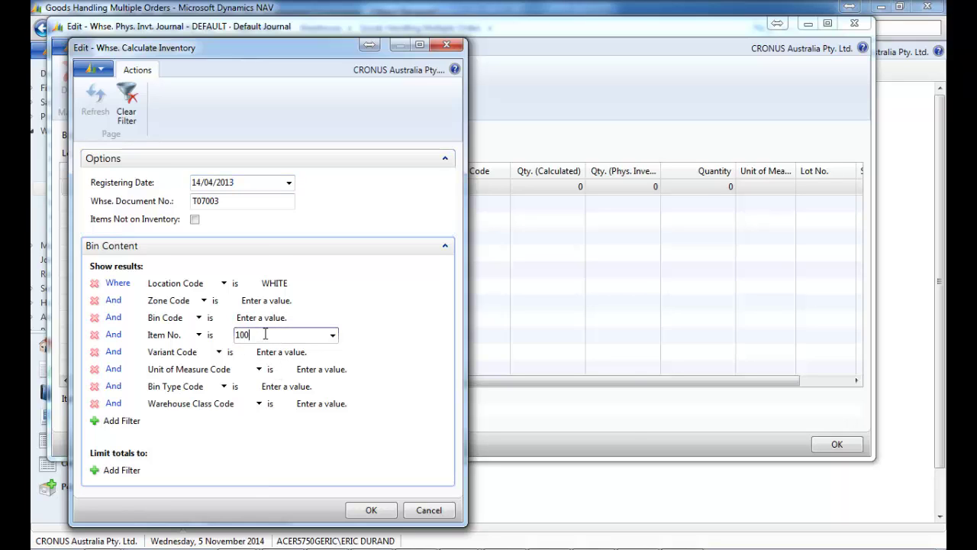
text(0..11)
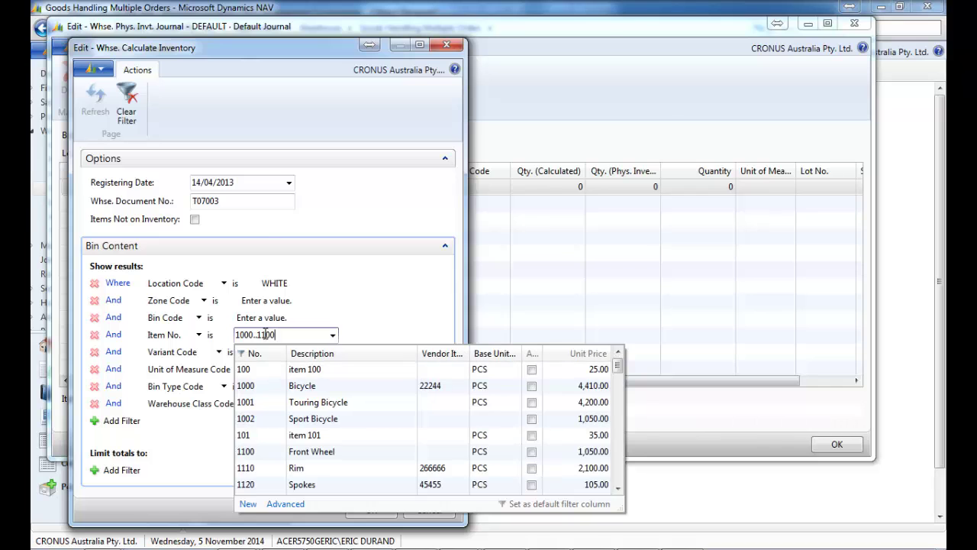
text(00)
key(Tab)
click(374, 509)
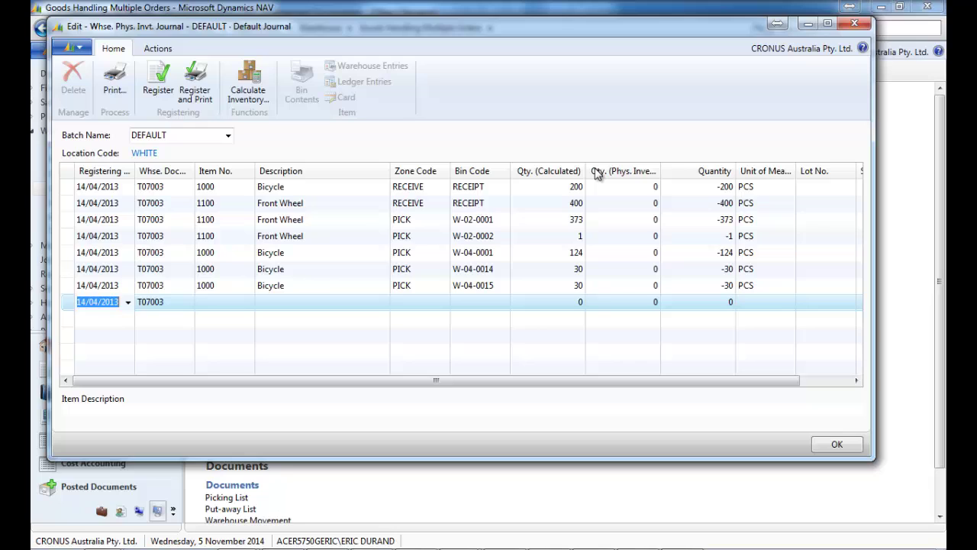
Enter physical quantities of 200 for Bicycle and 400 for Front Wheel in bin RECEIPT, and 350 for Front Wheel in W-02-0001
click(336, 269)
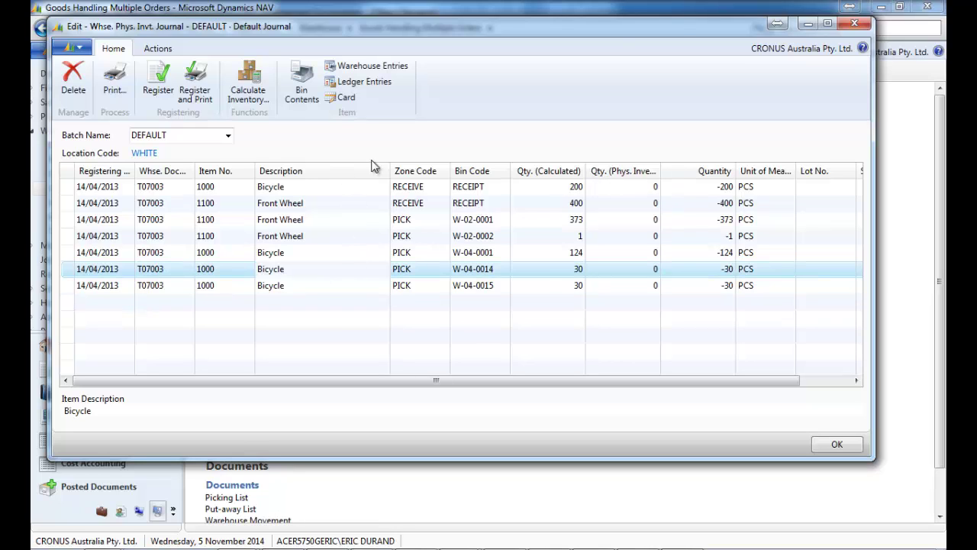
click(634, 189)
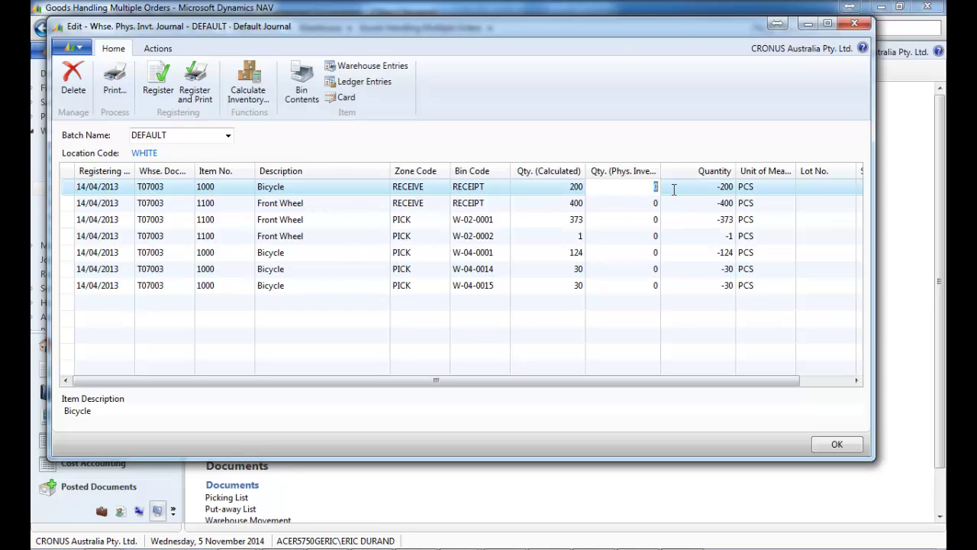
text(200)
key(Down)
text(4)
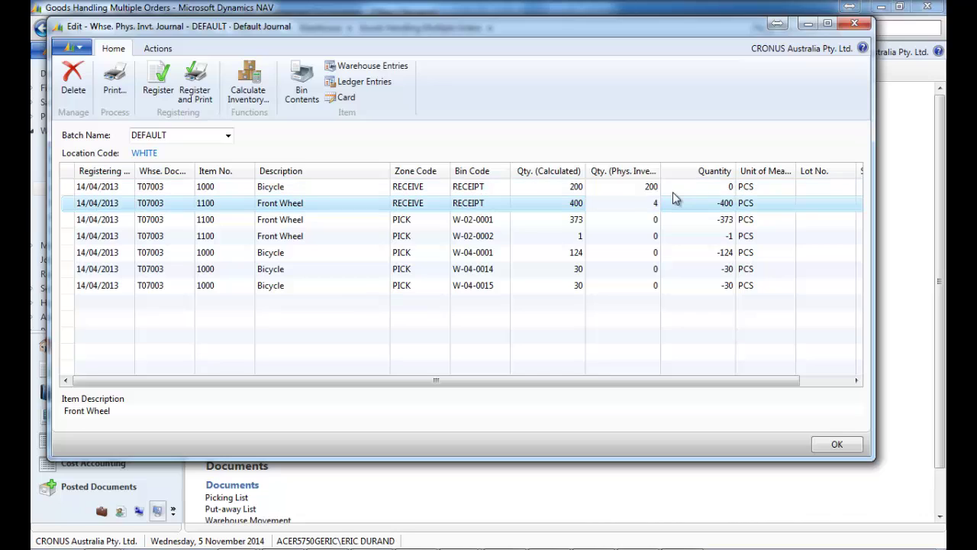
key(Down)
text(3)
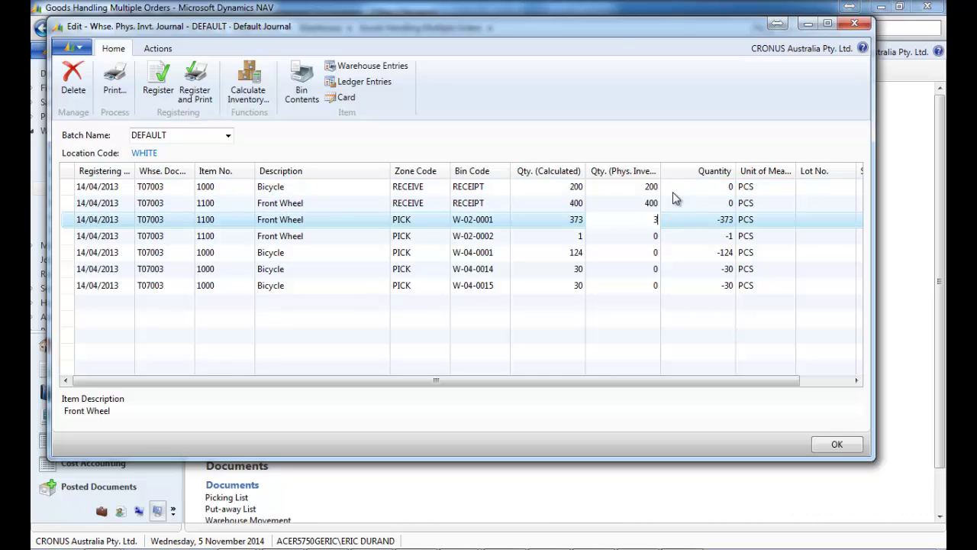
text(50)
key(Down)
key(Down)
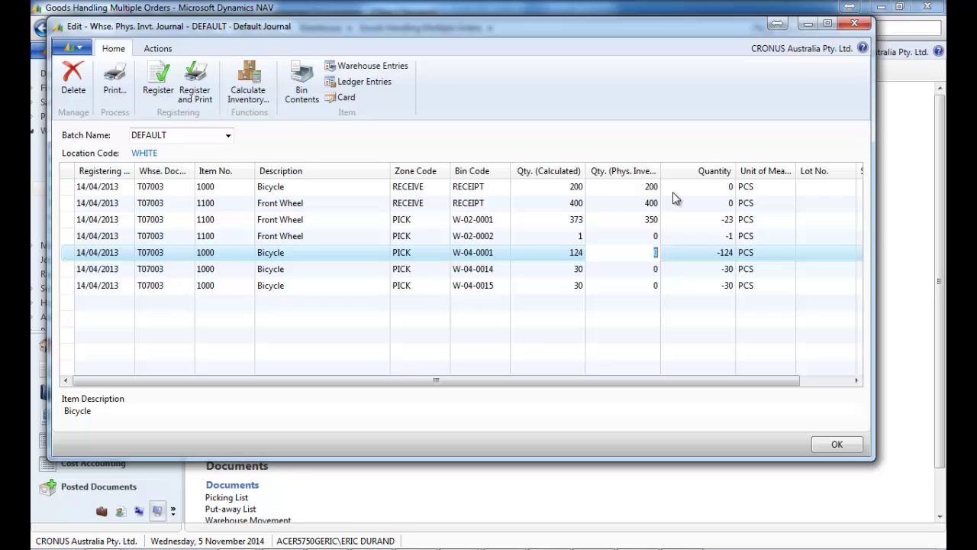
Enter Bicycle physical quantities of 130 in bin W-04-0001 and 30 each in bins W-04-0014 and W-04-0015
text(130)
key(Down)
text(30)
key(Down)
text(3)
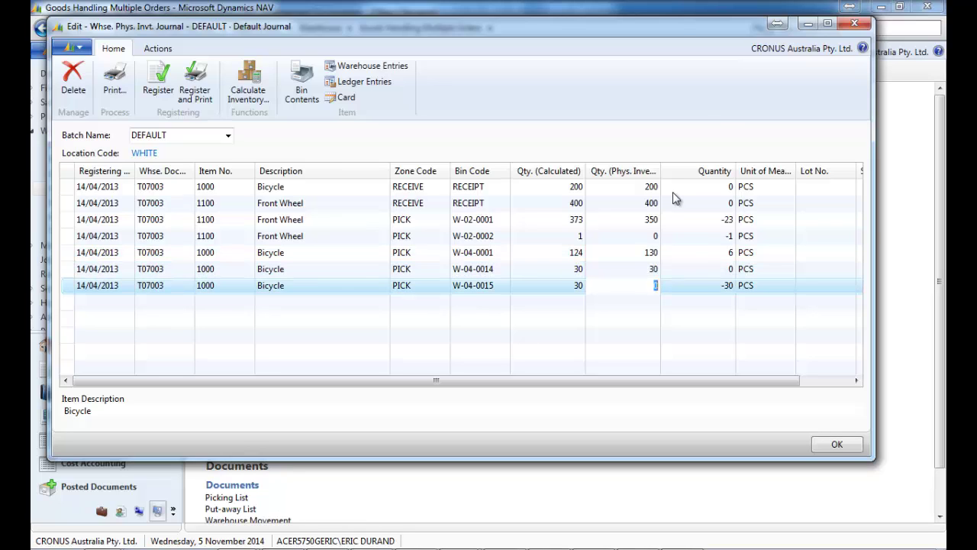
text(0)
key(Up)
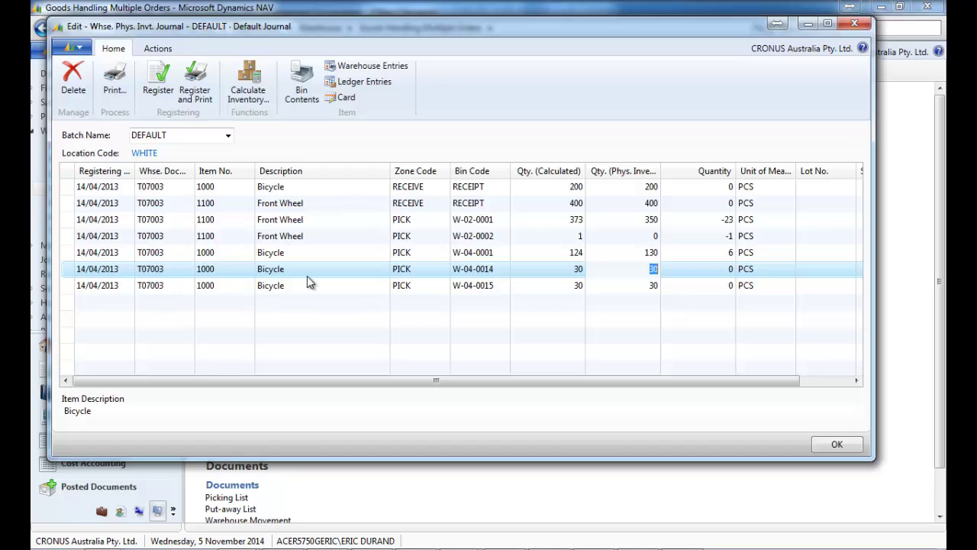
Copy bin code W-04-0014 from its Bicycle line and open the form for adding a physical inventory line
right_click(207, 269)
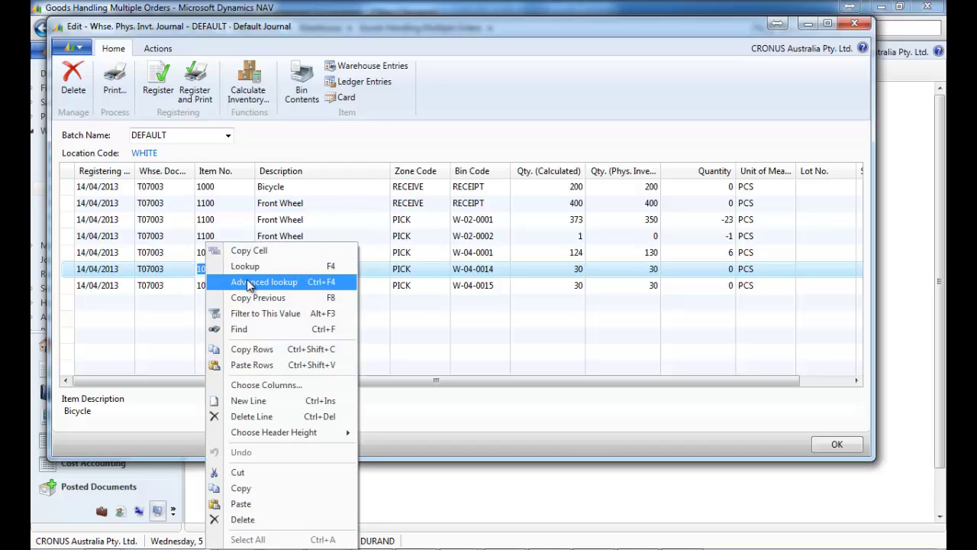
click(486, 277)
right_click(535, 269)
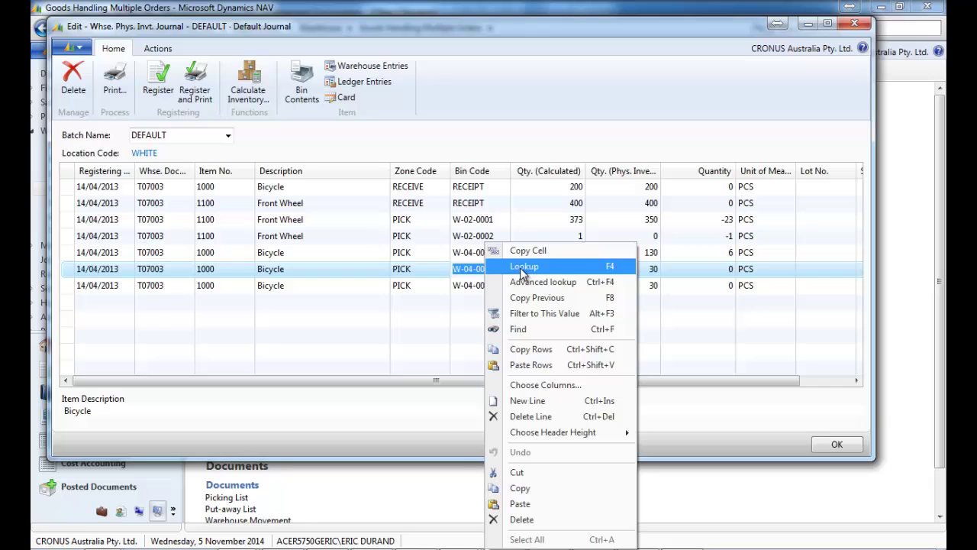
click(534, 252)
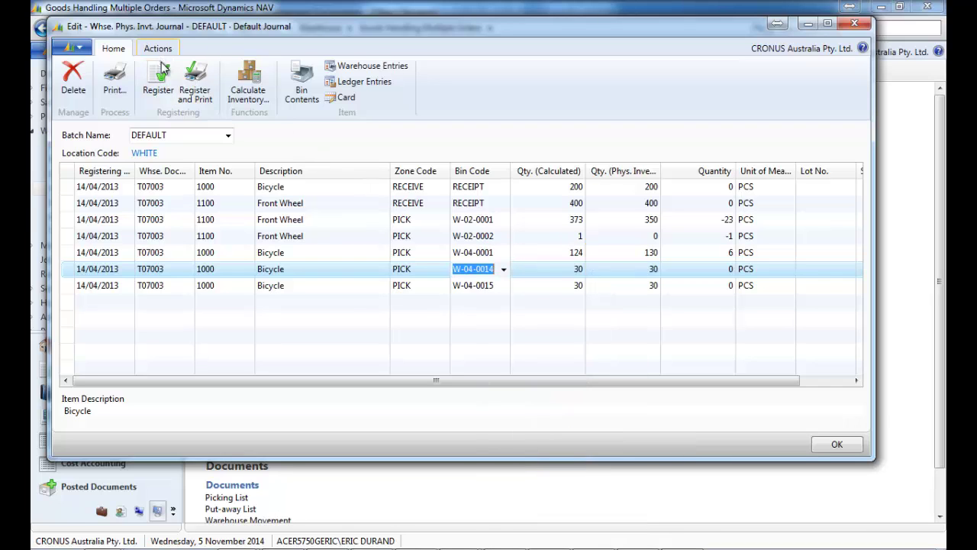
click(159, 49)
click(236, 80)
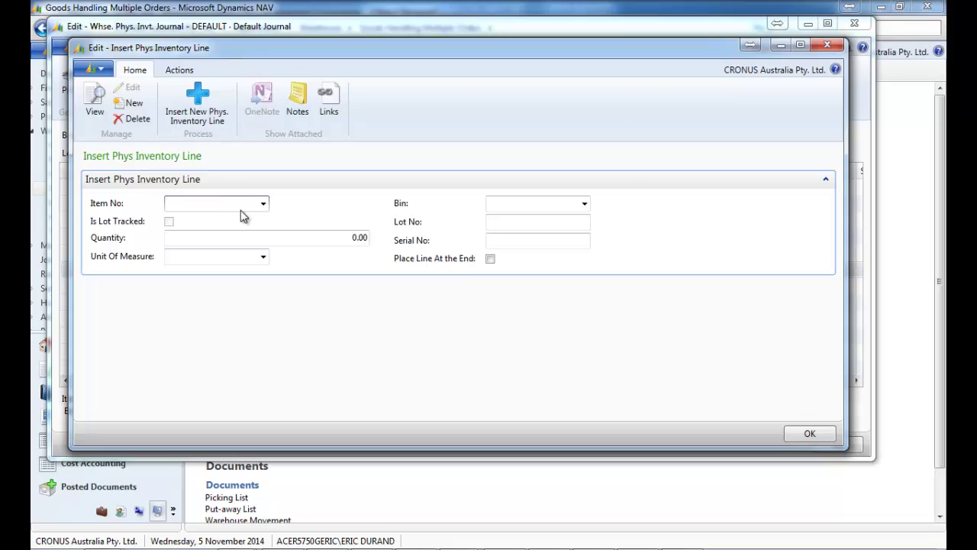
Insert a physical inventory line for item 1000 with quantity 5, unit PCS and bin W-04-0012, and select the new line in the journal
key(Tab)
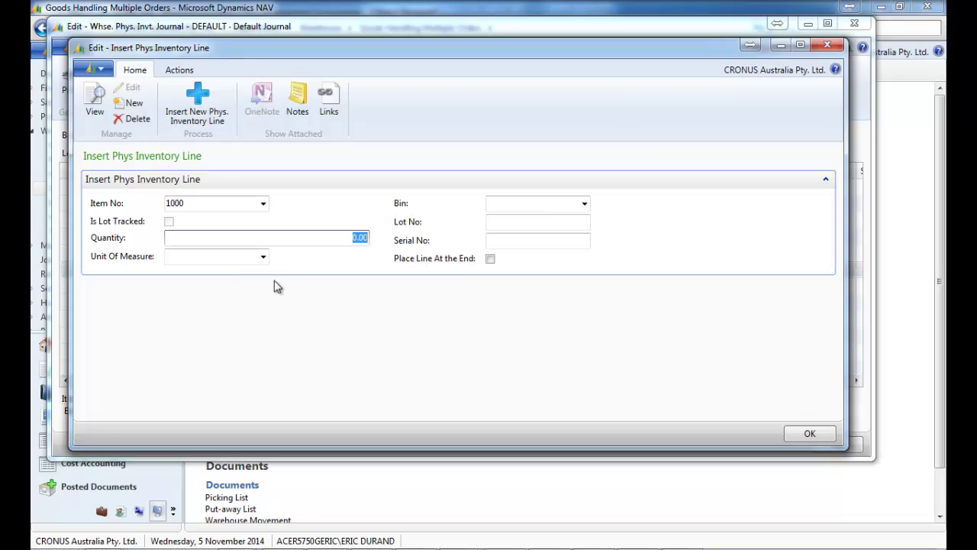
text(5)
key(Tab)
click(263, 257)
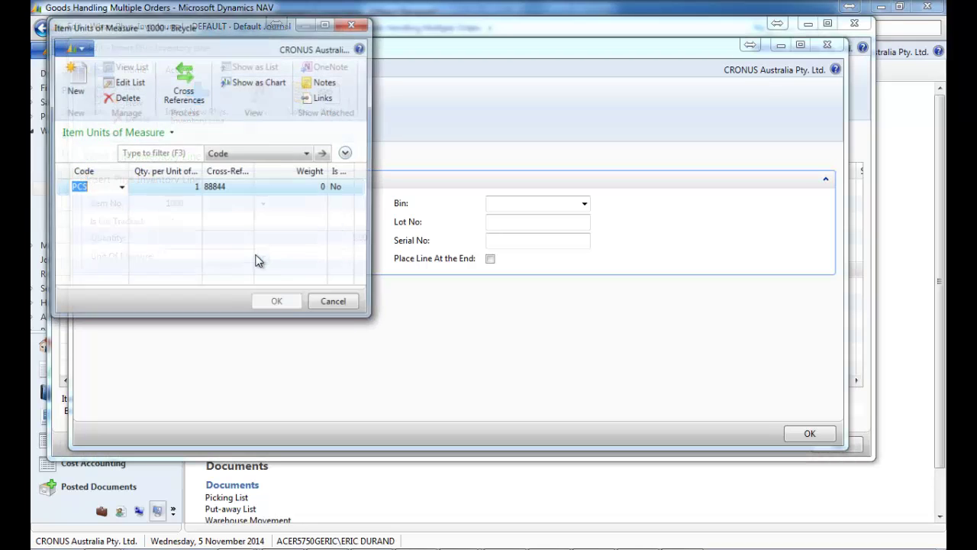
key(Return)
click(517, 203)
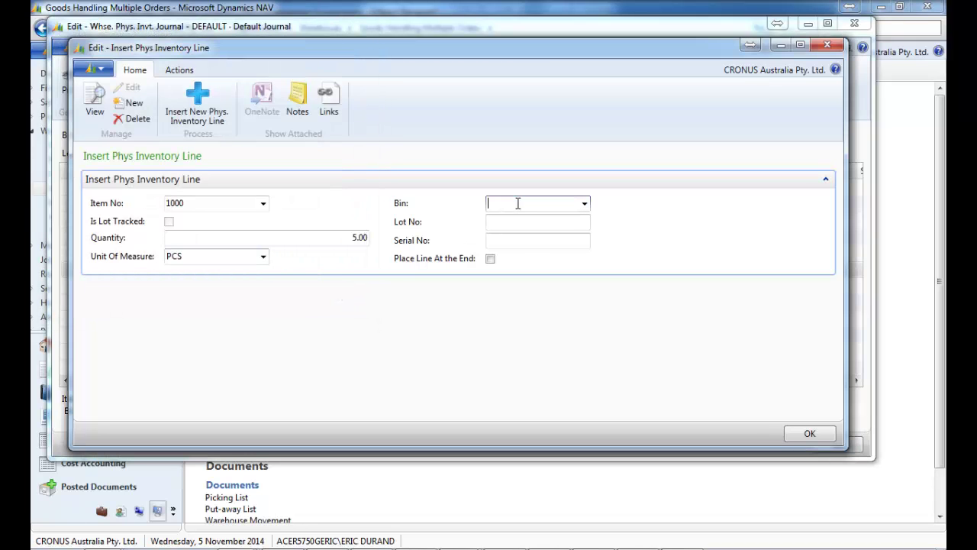
key(ctrl+v)
click(540, 222)
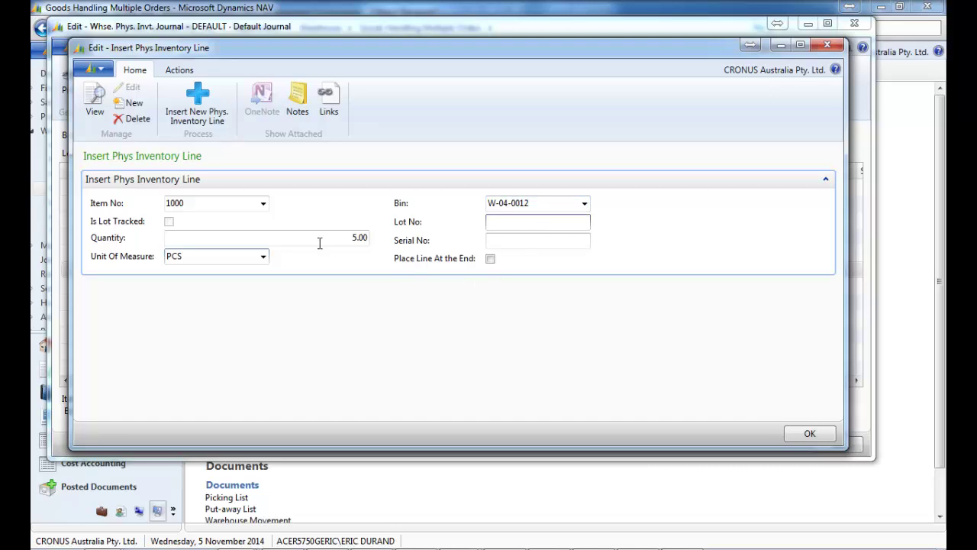
click(198, 119)
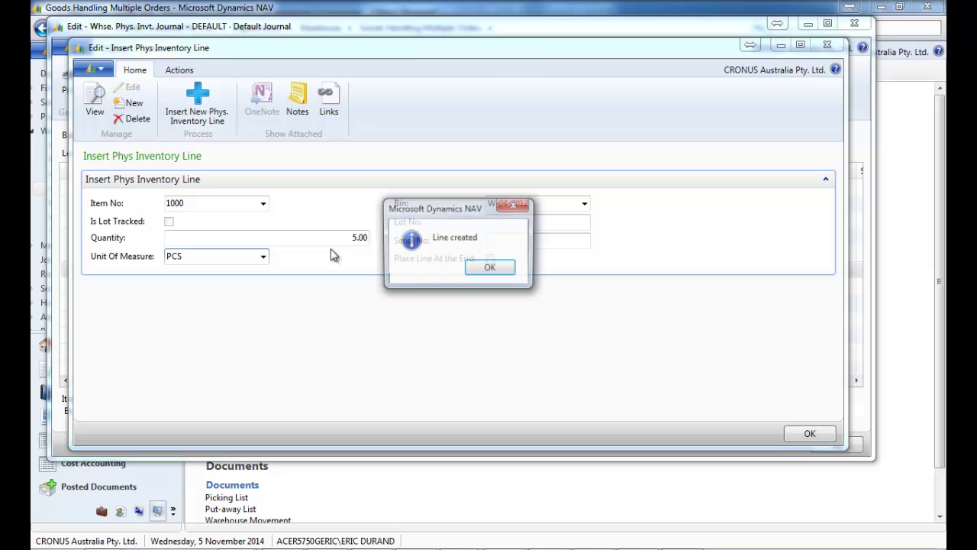
click(491, 268)
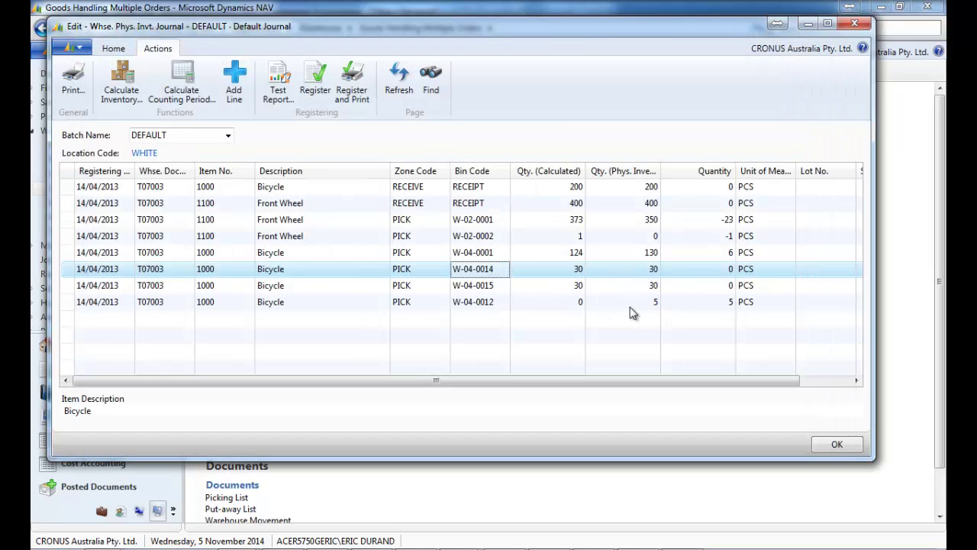
click(336, 303)
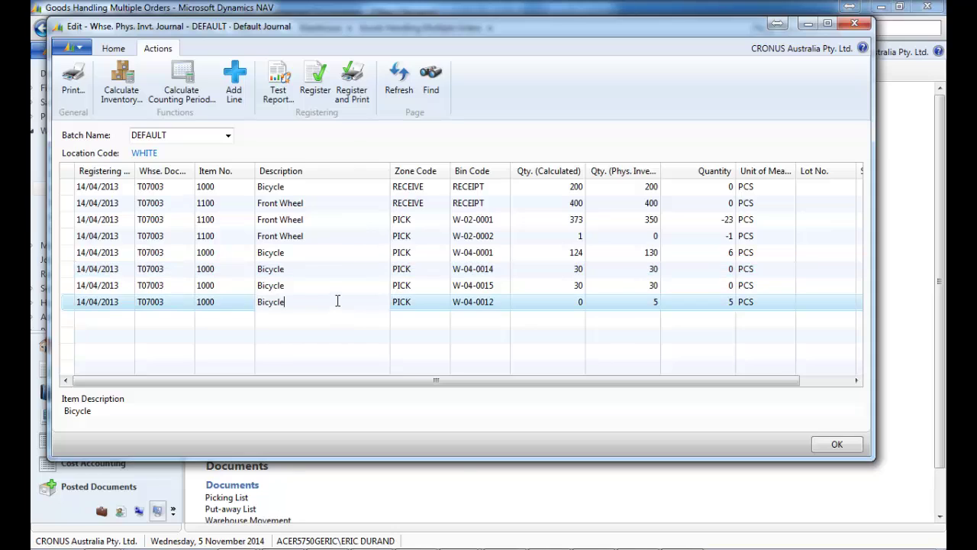
Preview the Warehouse Physical Inventory List with calculated quantities shown and close the preview
click(75, 85)
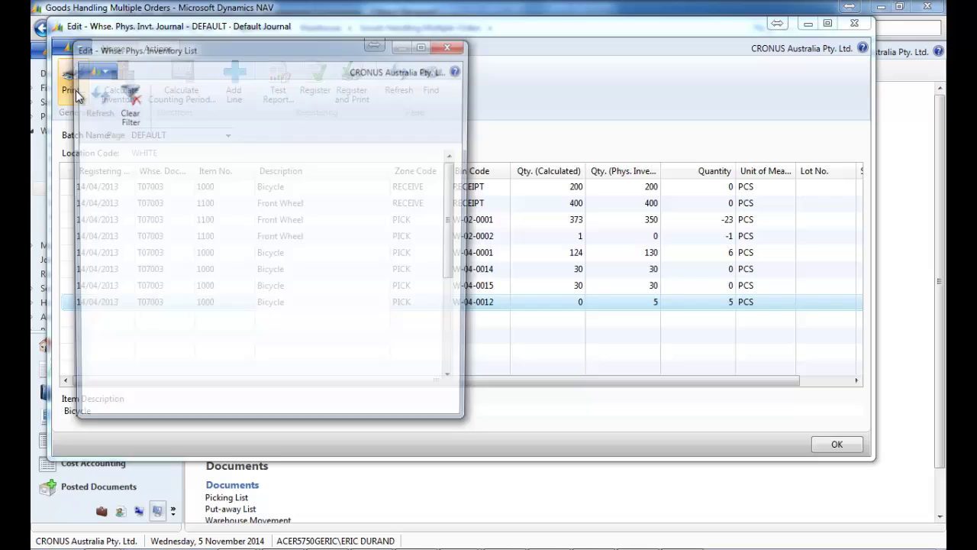
click(200, 181)
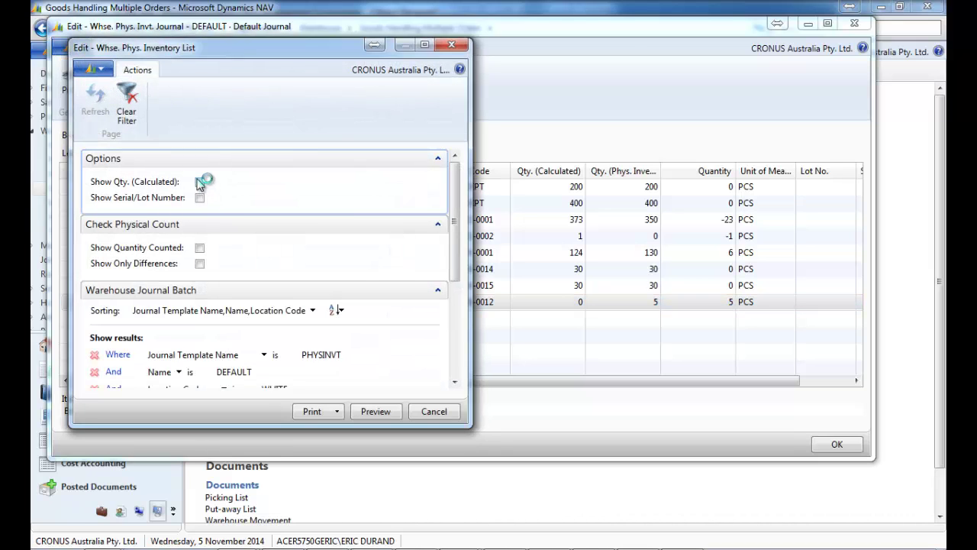
click(373, 411)
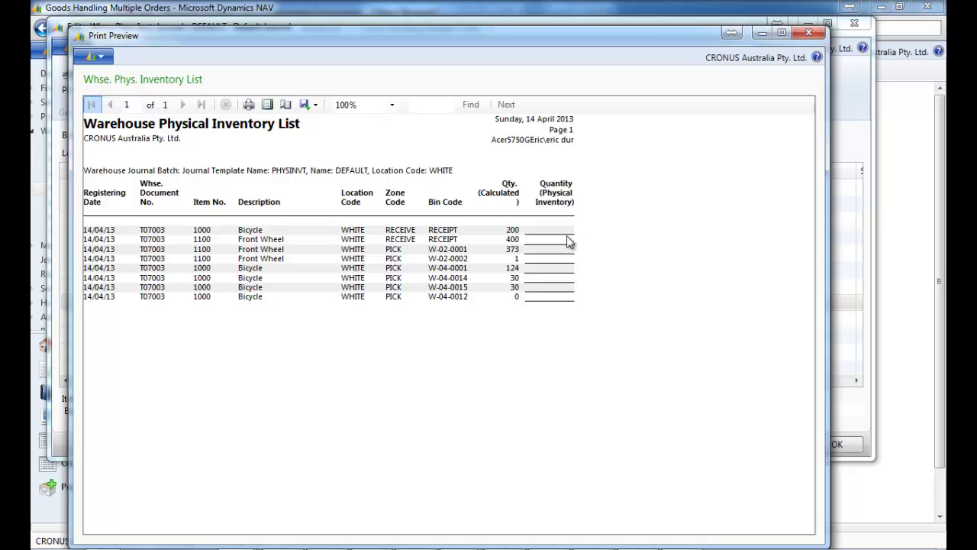
key(Escape)
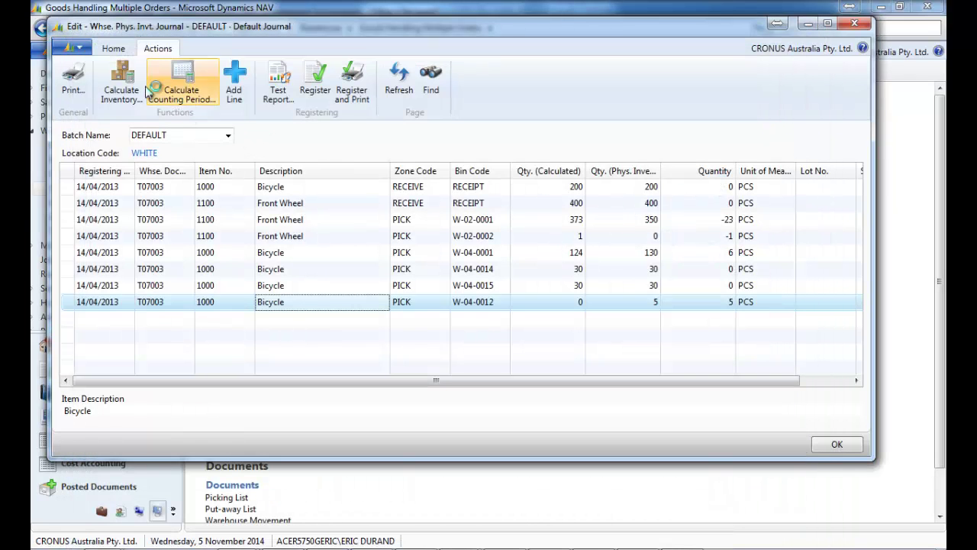
Preview the Warehouse Physical Inventory List again with calculated and counted quantities, limited to lines with differences
click(71, 88)
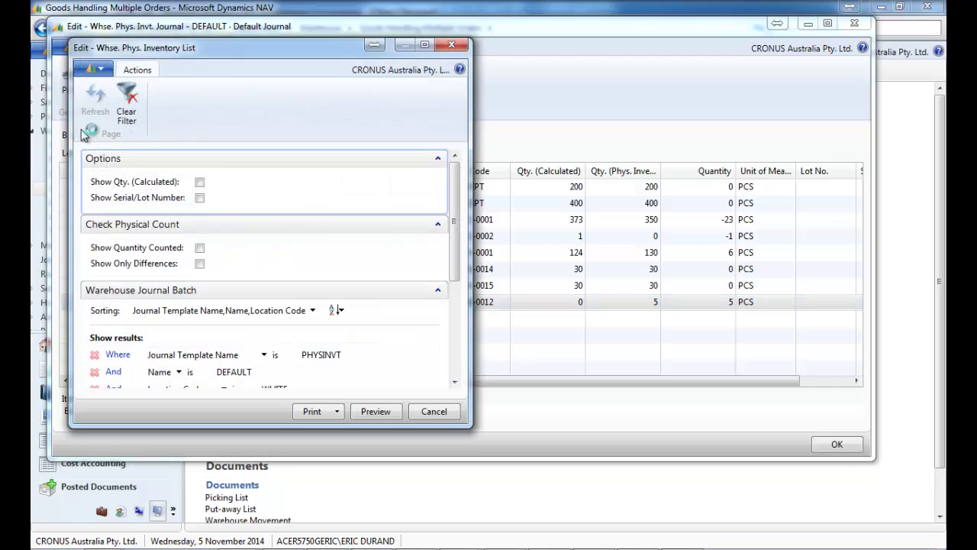
click(199, 248)
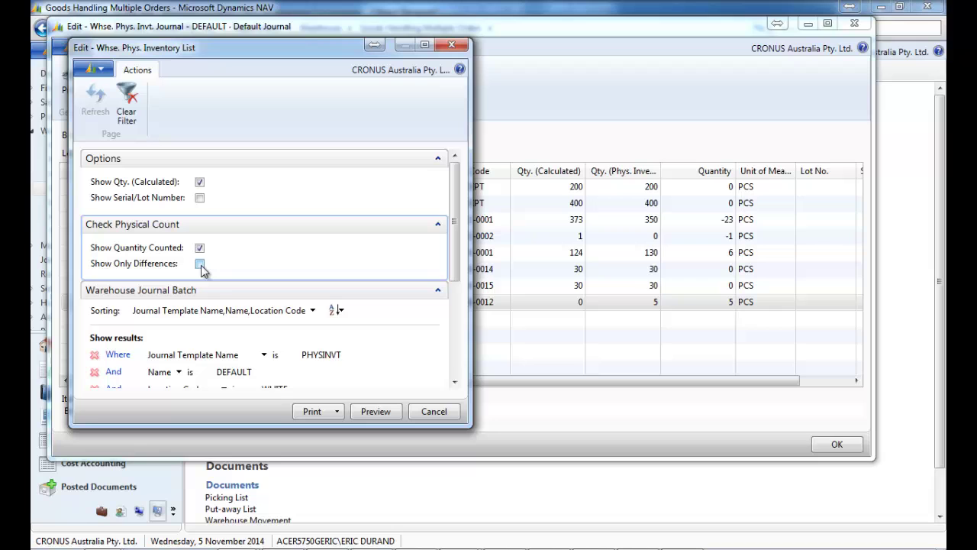
click(376, 412)
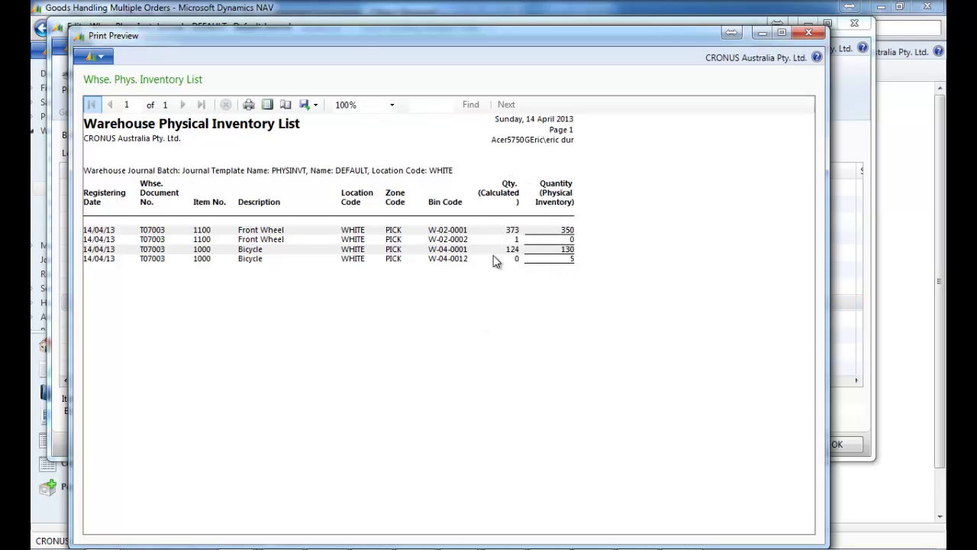
click(809, 33)
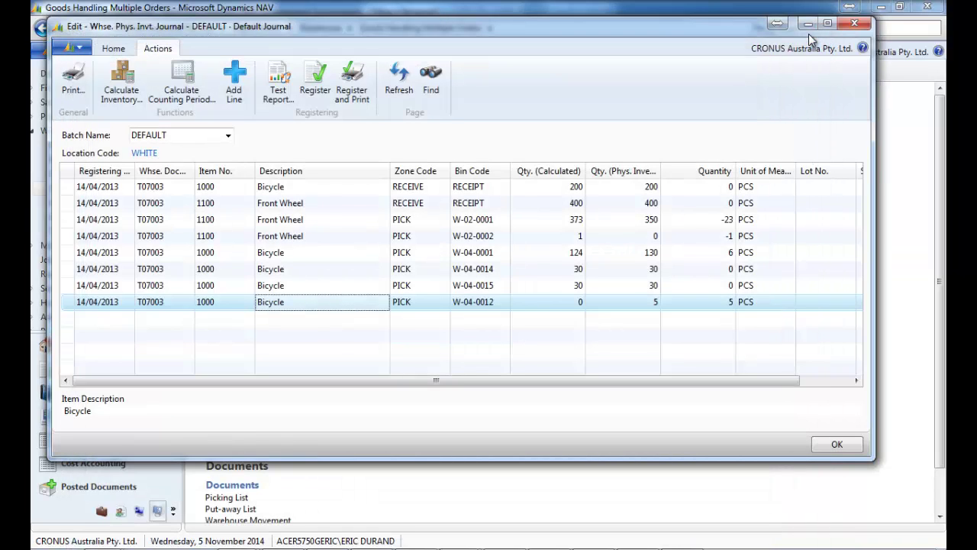
Leave the journal, find the WMS Optimisation setup and examine its adjustment bin auto posting settings
key(Escape)
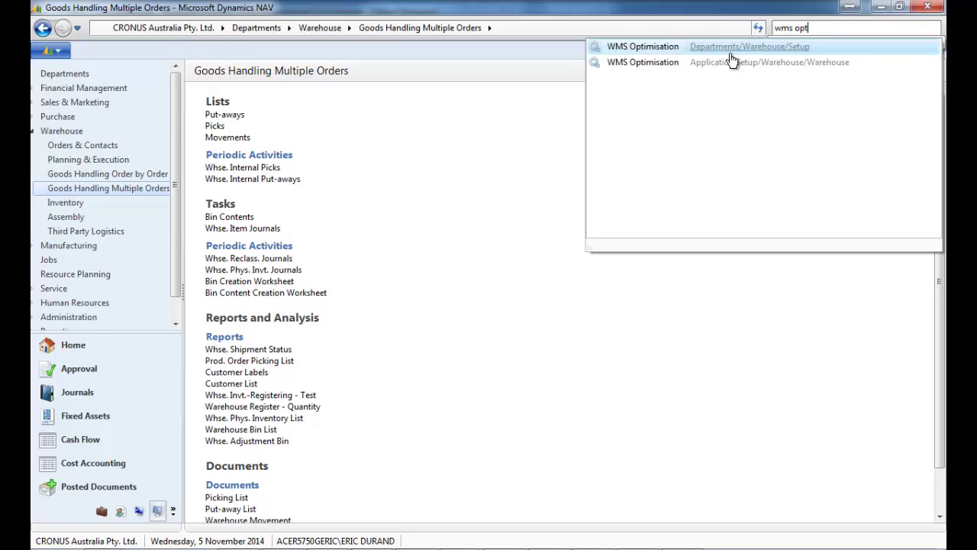
key(Escape)
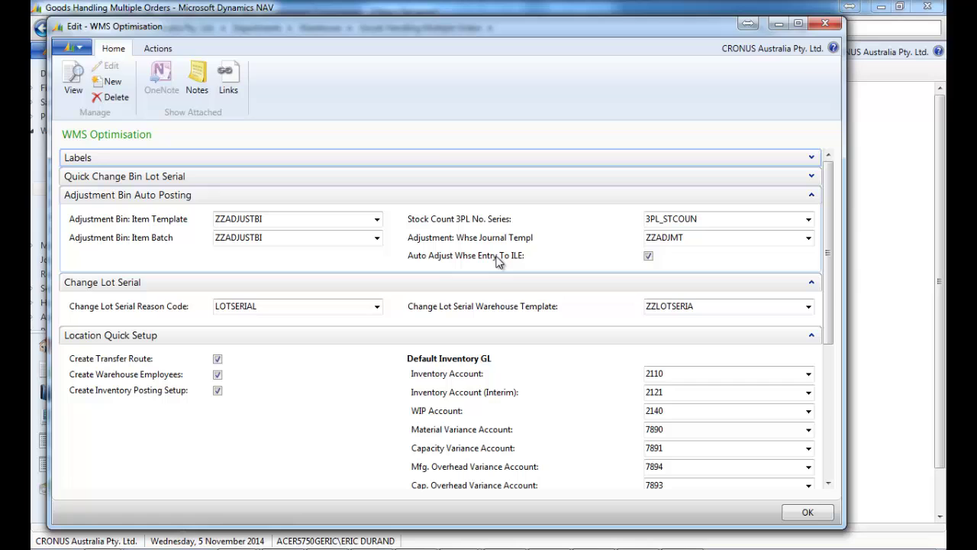
click(824, 26)
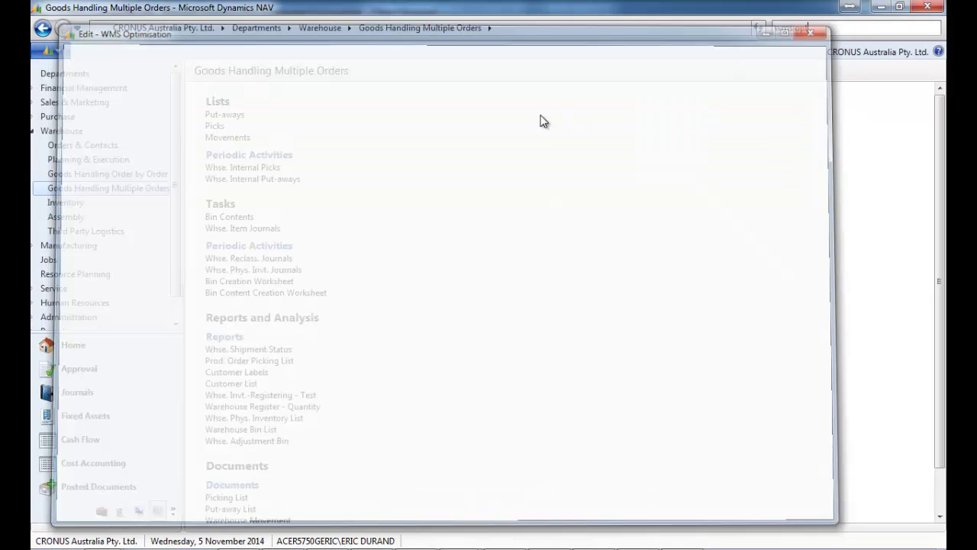
Reopen the warehouse physical inventory journal, register all its lines and close the journal
click(268, 272)
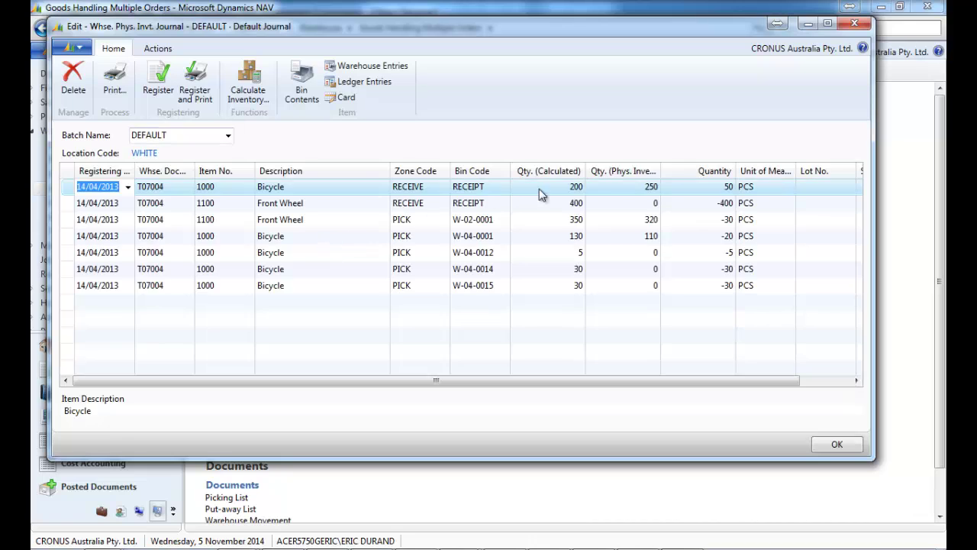
click(168, 90)
click(471, 263)
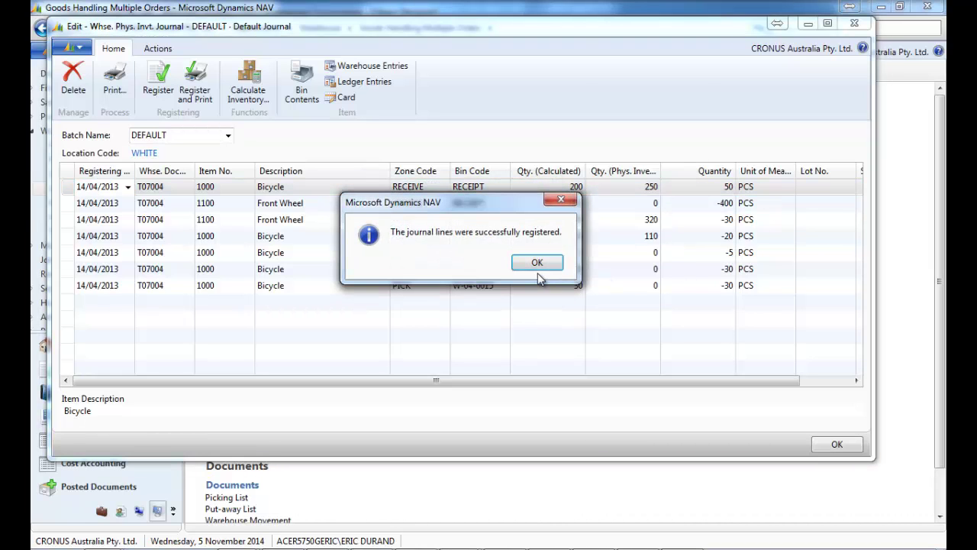
click(539, 262)
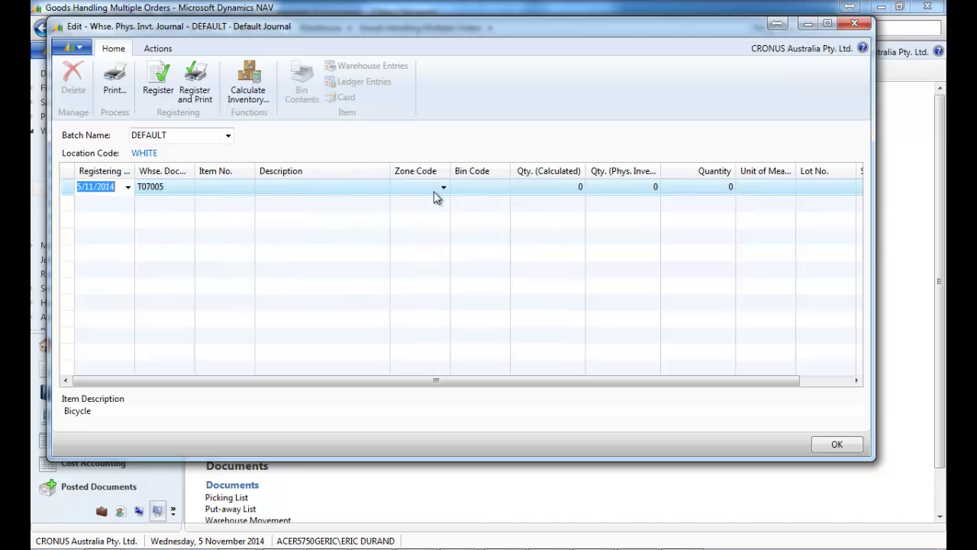
key(Escape)
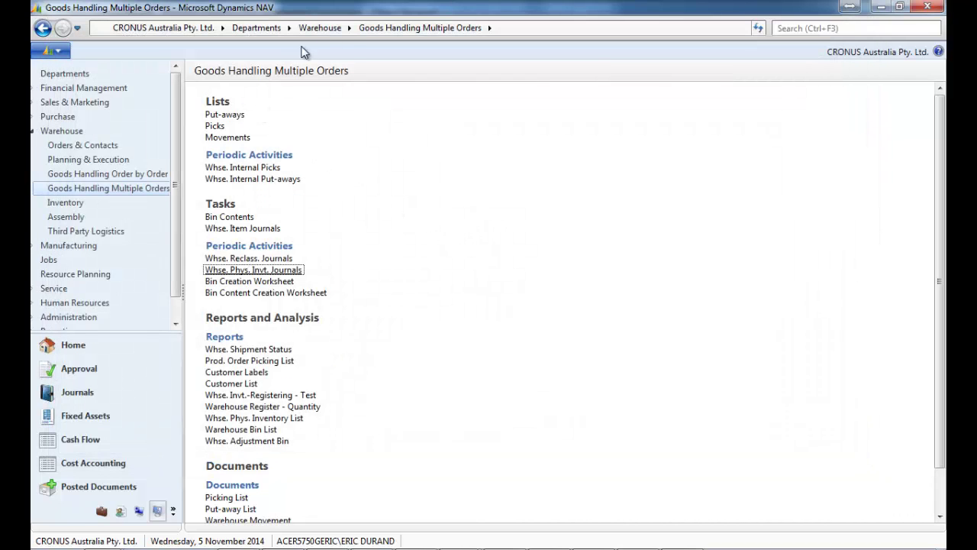
Open the default item journal from the Warehouse department's Inventory section and locate its Calculate Whse. Adjustment function
click(336, 27)
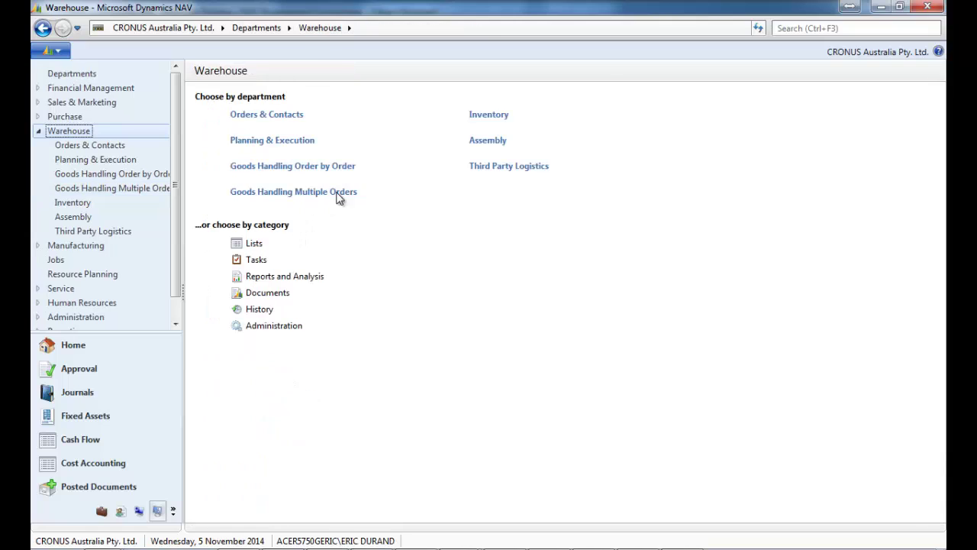
click(503, 116)
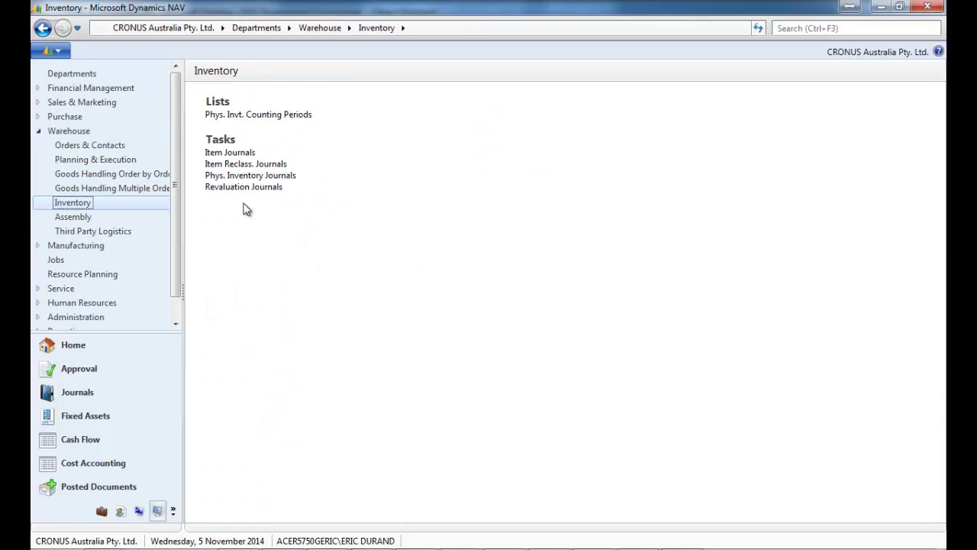
click(251, 153)
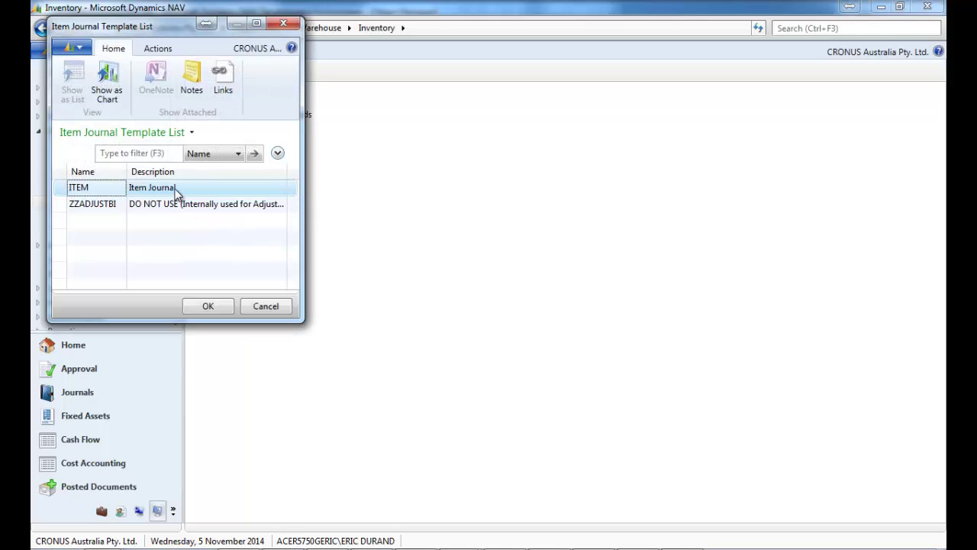
double_click(176, 191)
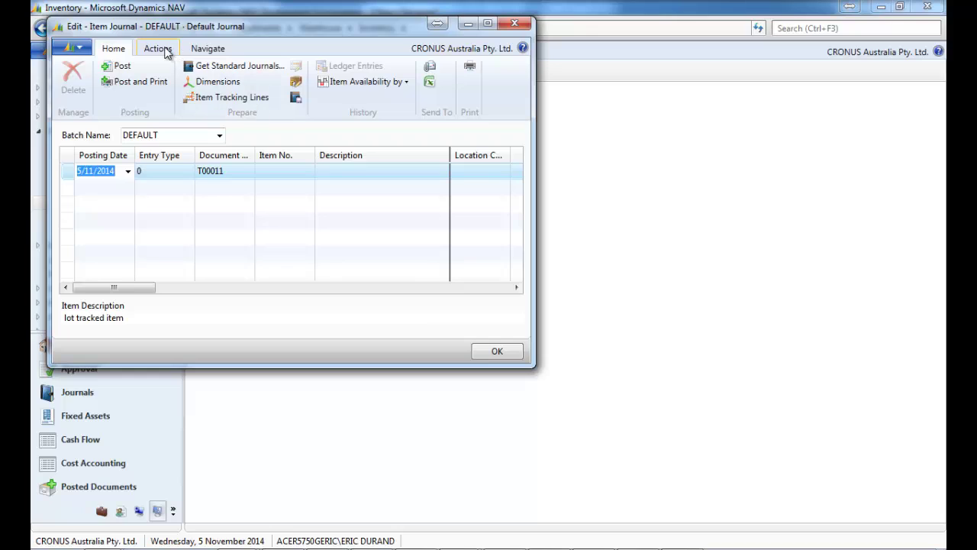
scroll(200, 105, down, 1)
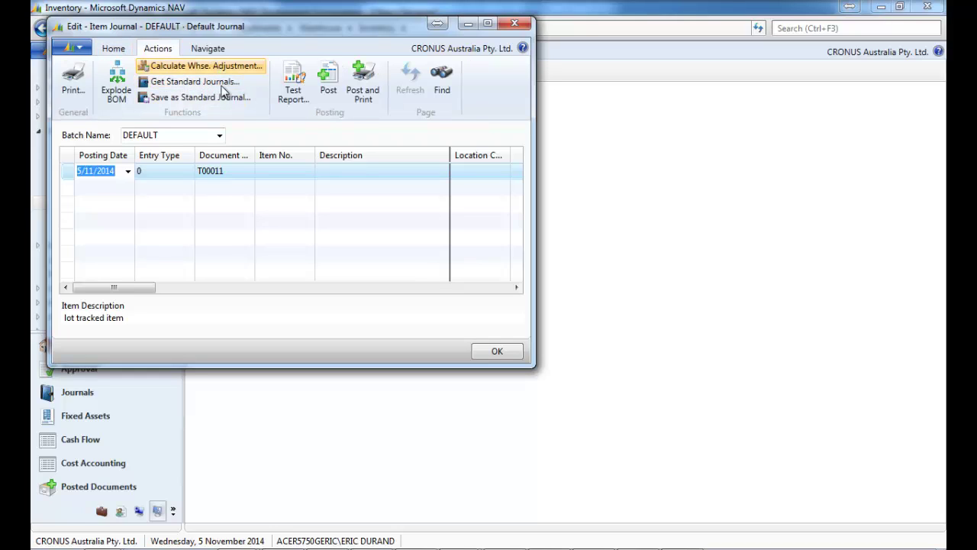
key(Escape)
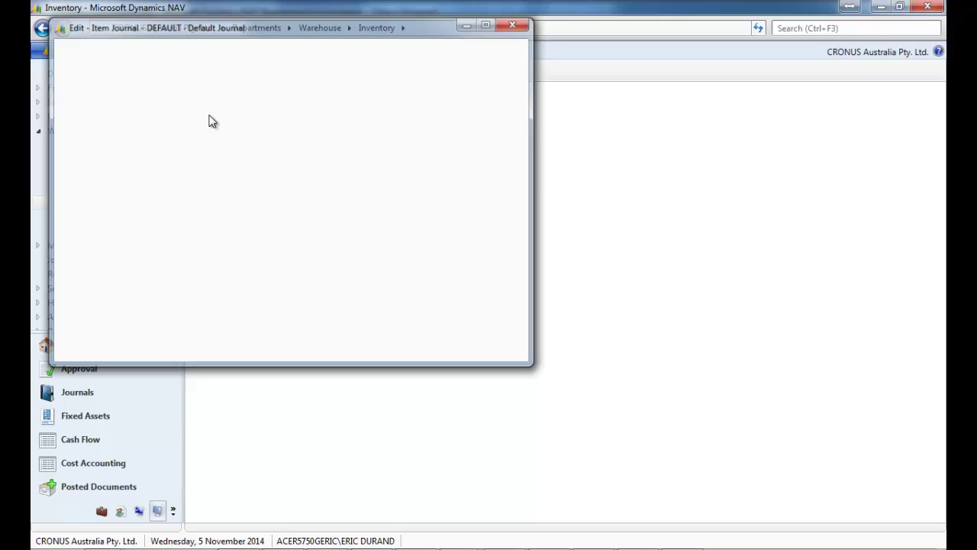
Return to the Warehouse department's Goods Handling Multiple Orders section and open the Pick In Progress list from the Role Centre
click(318, 28)
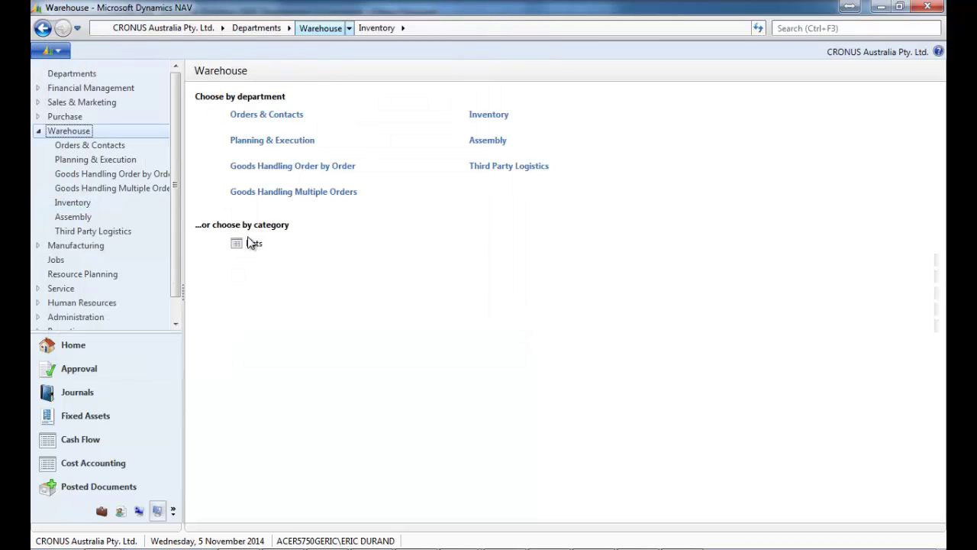
click(311, 196)
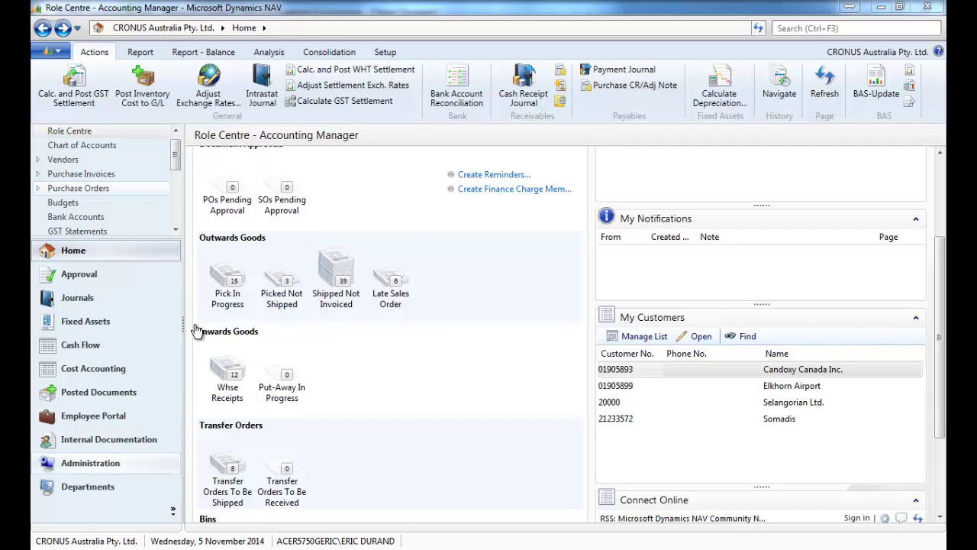
click(233, 288)
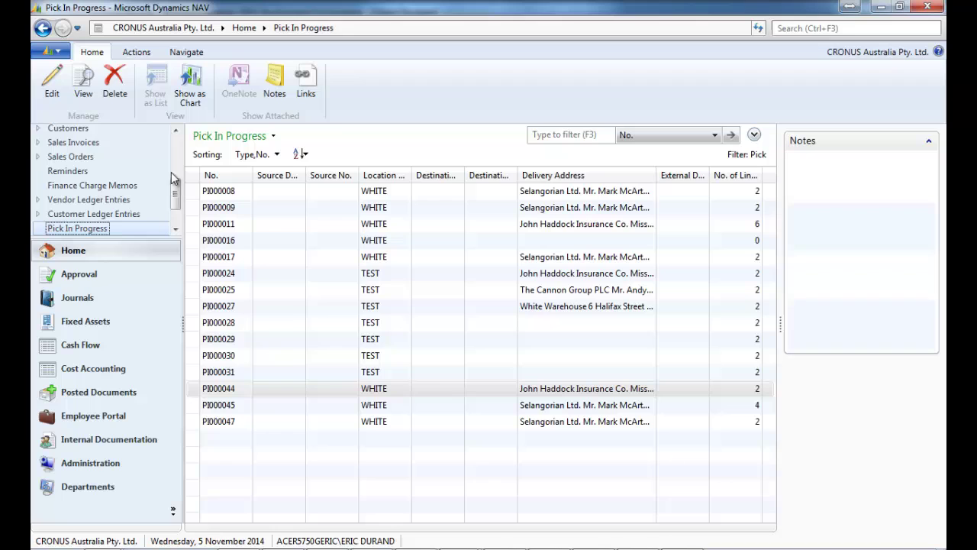
Open the Picked Not Shipped list from the Role Centre, examine the shipped and picked quantities of shipment SH000072 and close it
click(42, 28)
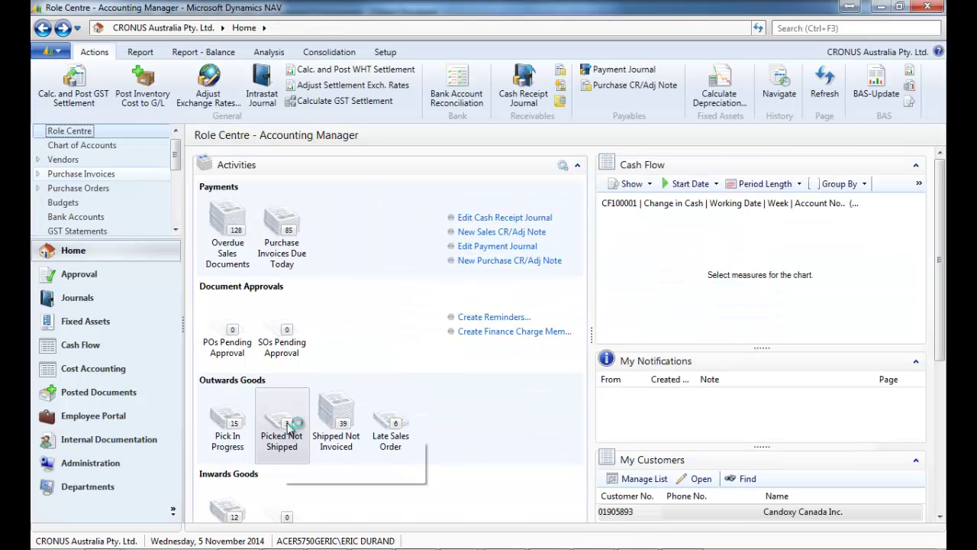
click(286, 427)
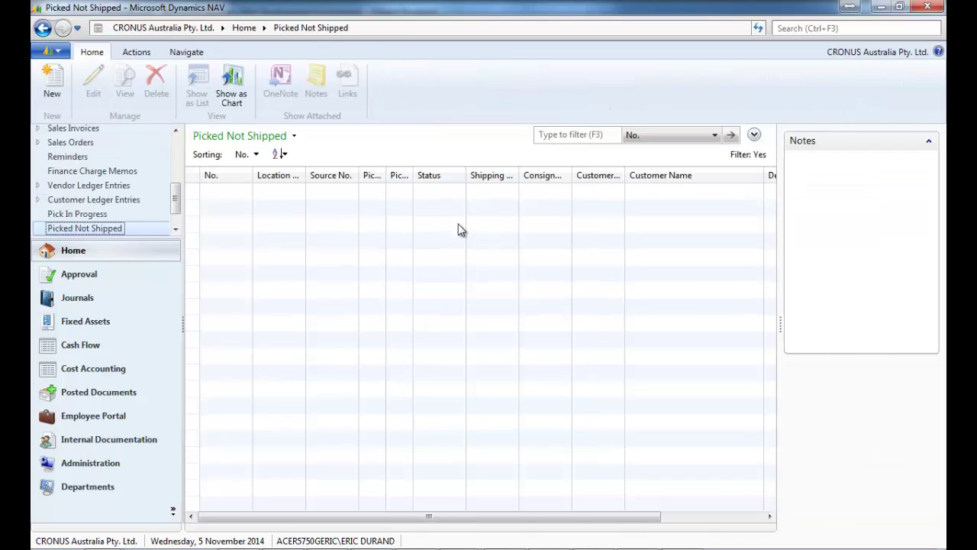
double_click(484, 233)
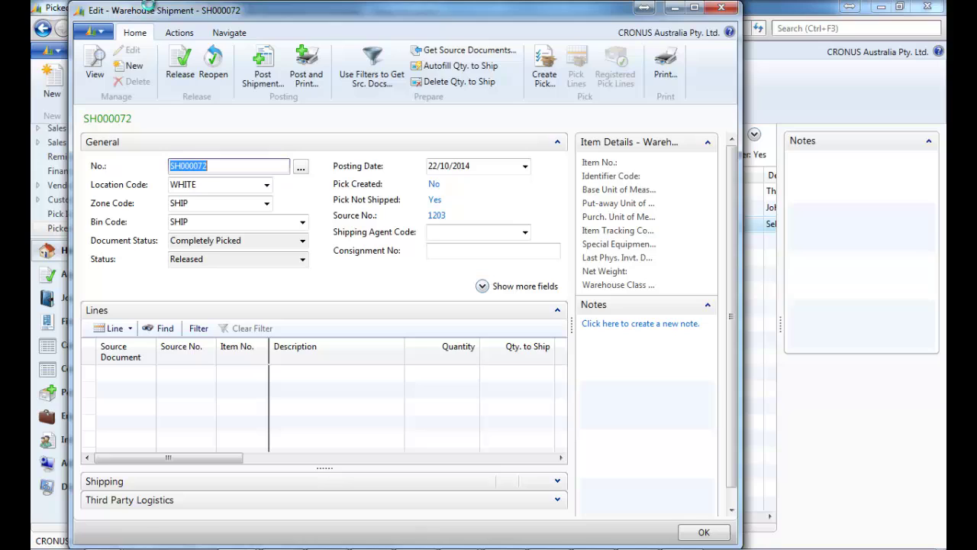
drag(199, 462, 320, 461)
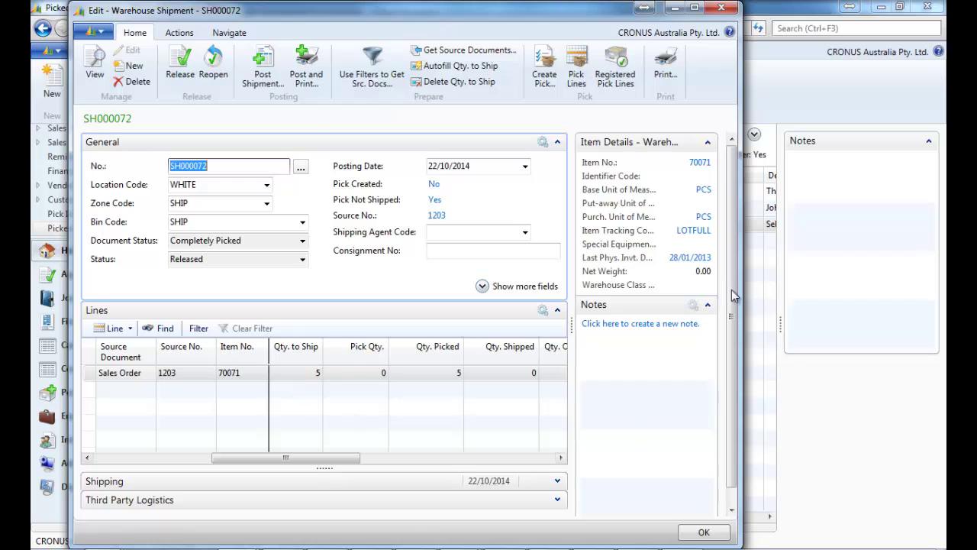
click(715, 8)
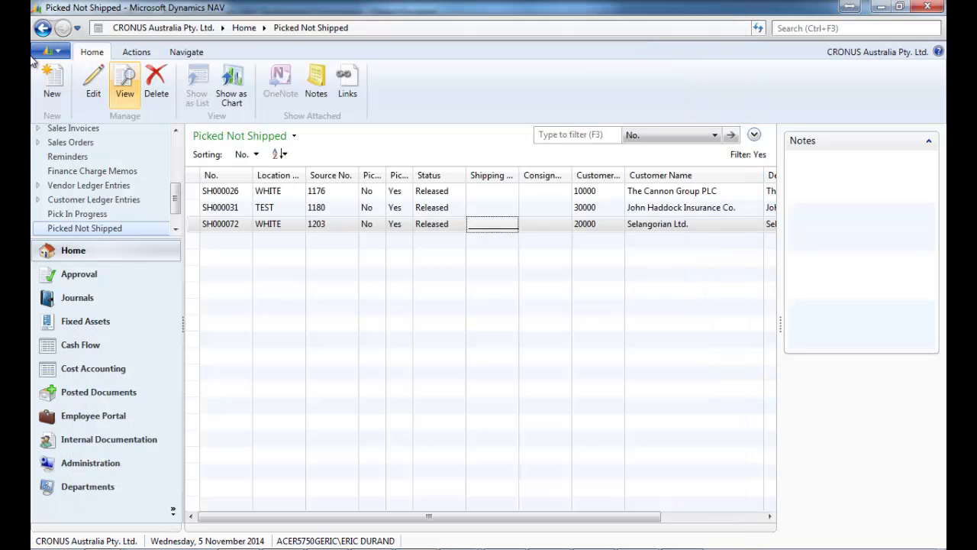
Open the Role Centre's Shipped Not Invoiced list, examine the shipped and invoiced quantities of sales order 1197 and close it
click(42, 28)
click(42, 28)
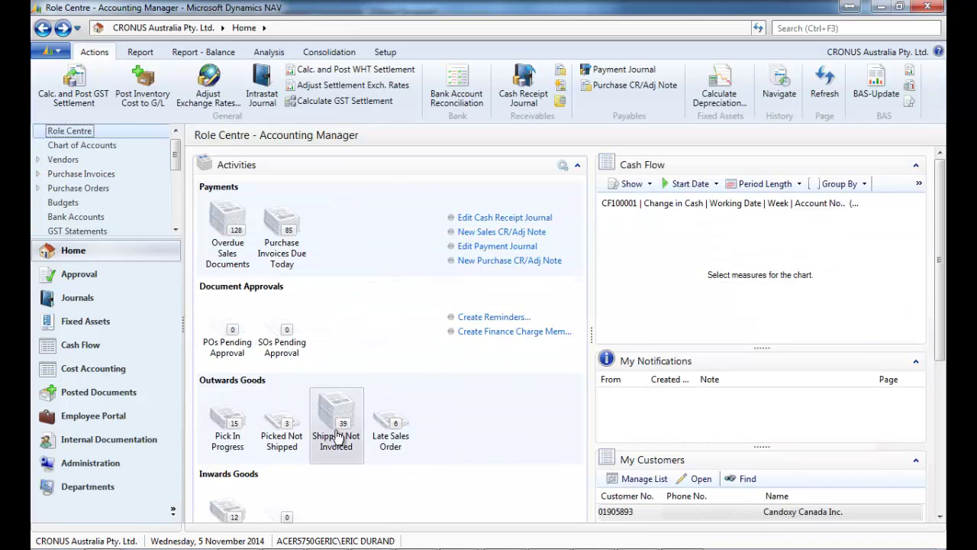
click(340, 428)
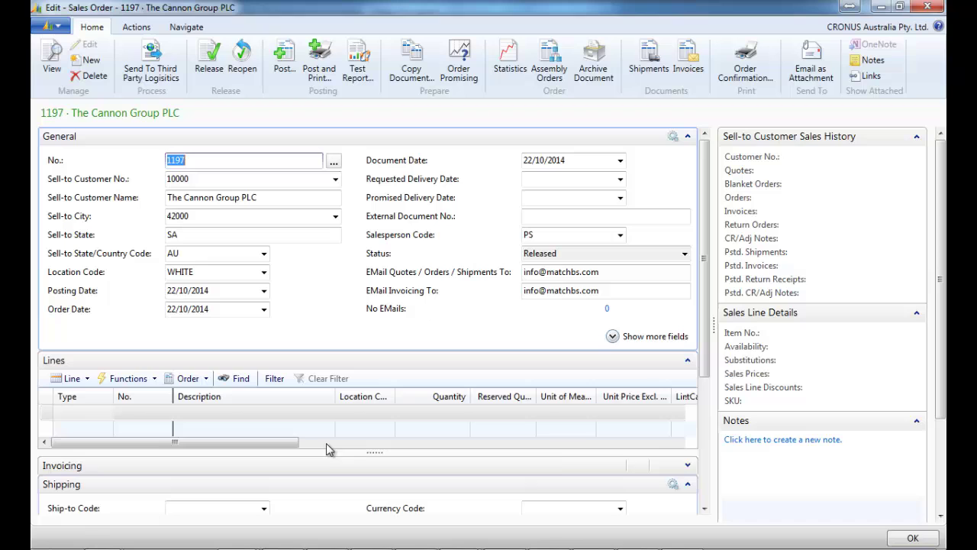
drag(271, 443, 503, 444)
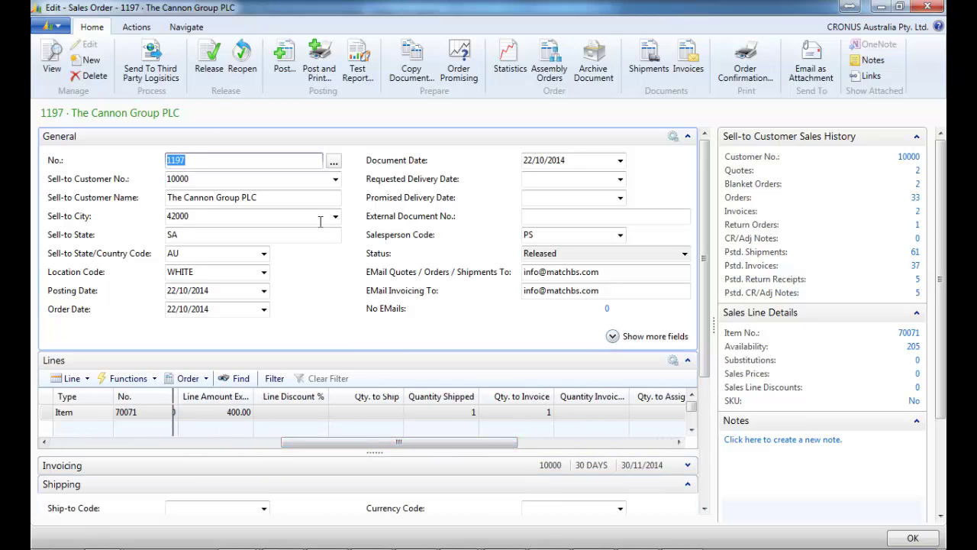
key(Escape)
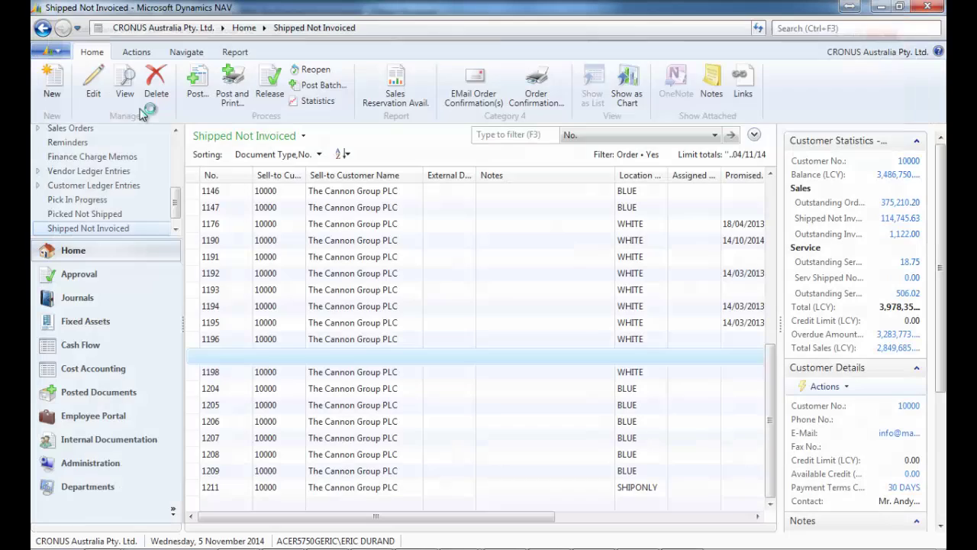
Return to the Role Centre and review the Late Sales Order, Inwards Goods, Transfer Orders and Bins activity stacks
click(42, 29)
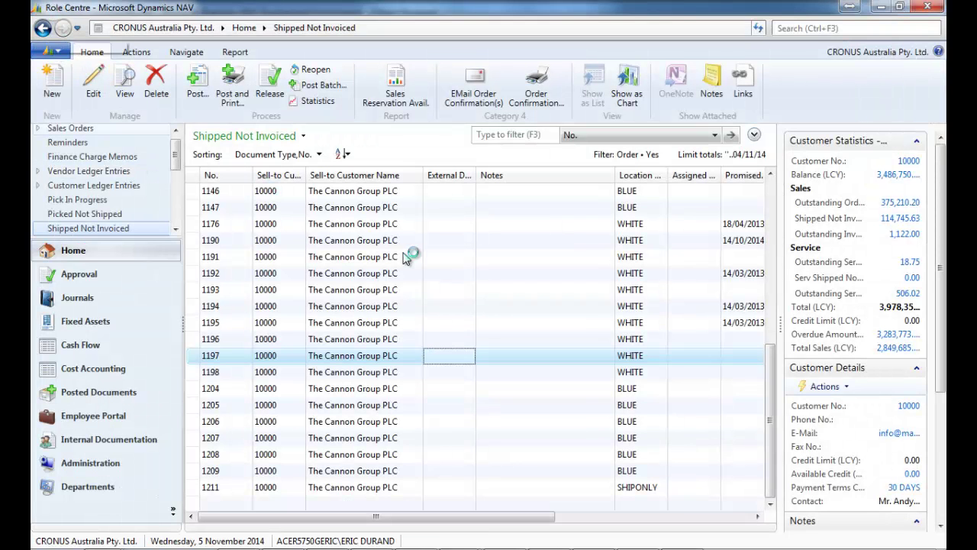
click(400, 434)
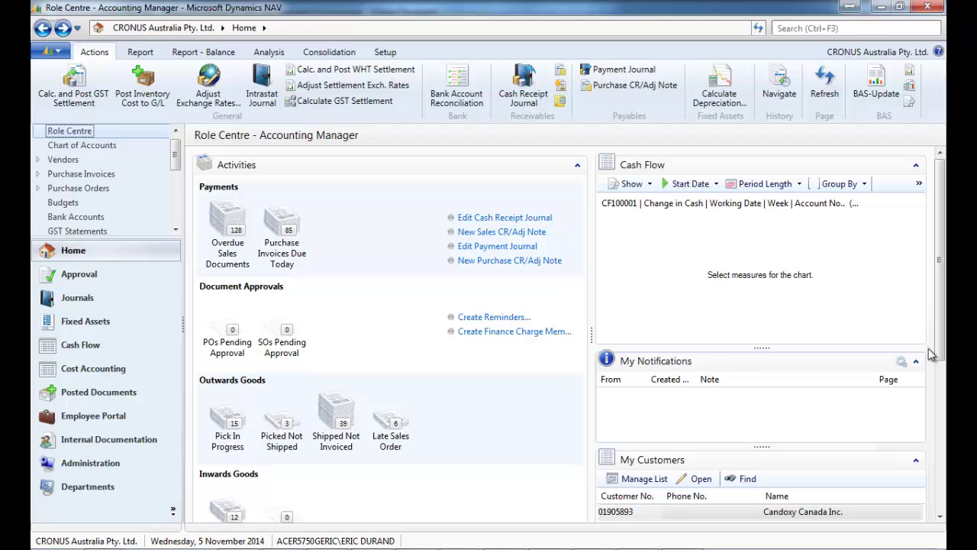
scroll(939, 442, down, 3)
scroll(939, 441, down, 2)
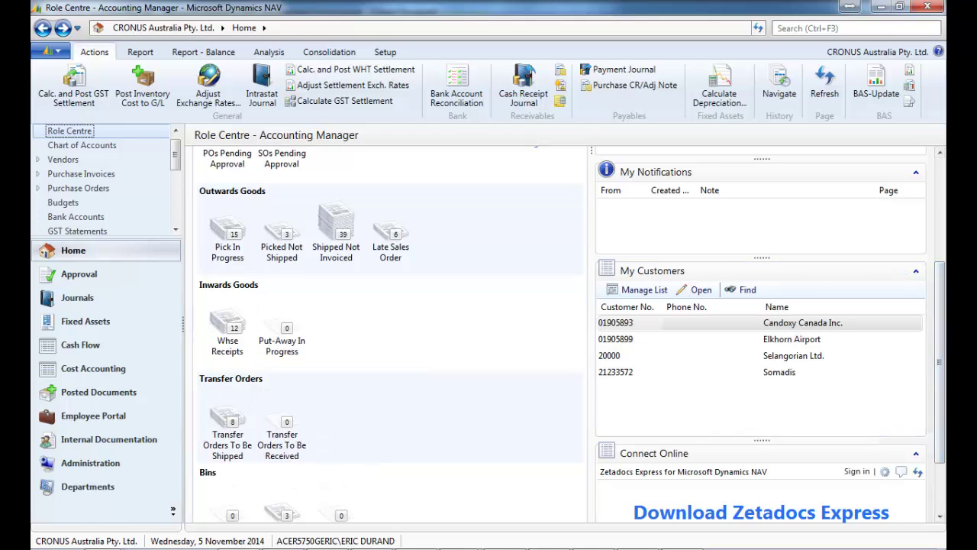
scroll(609, 465, down, 2)
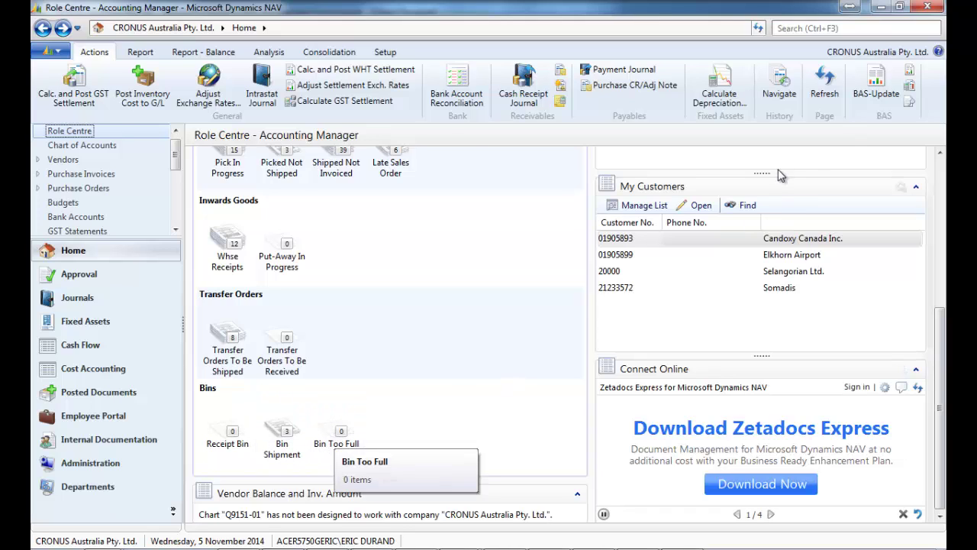
In User Setup, set the current user's Location Filter on Activities to WHITE|YELLOW|RED and review the filtered Role Centre activities
click(825, 30)
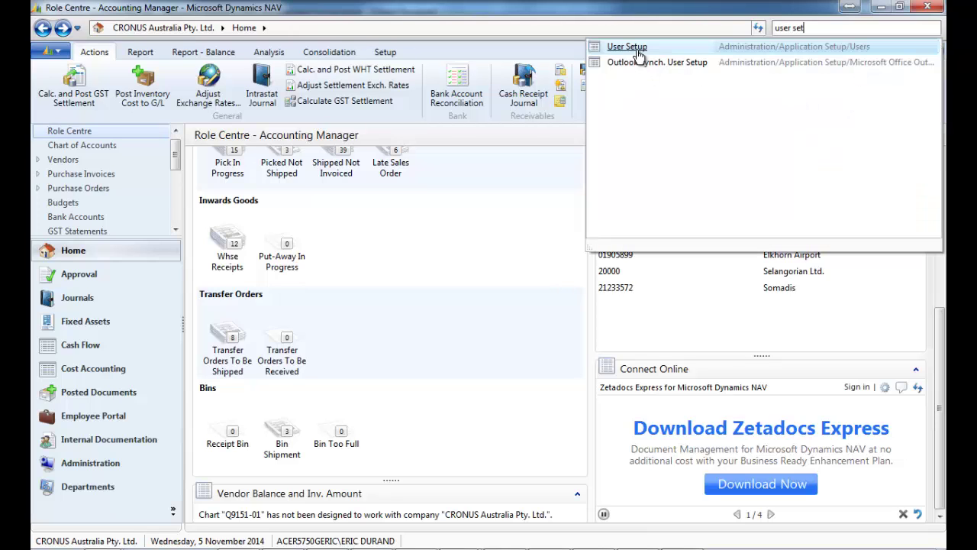
click(638, 48)
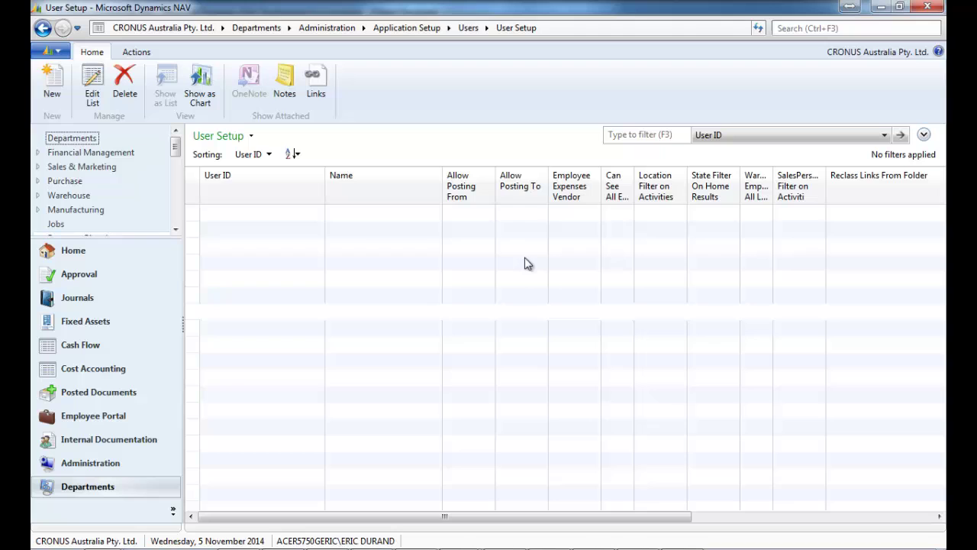
right_click(477, 213)
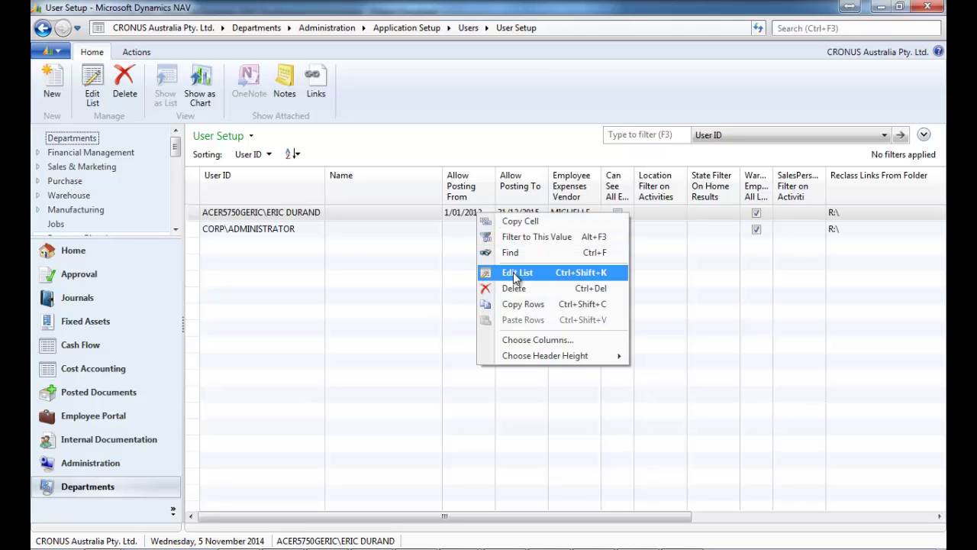
click(516, 271)
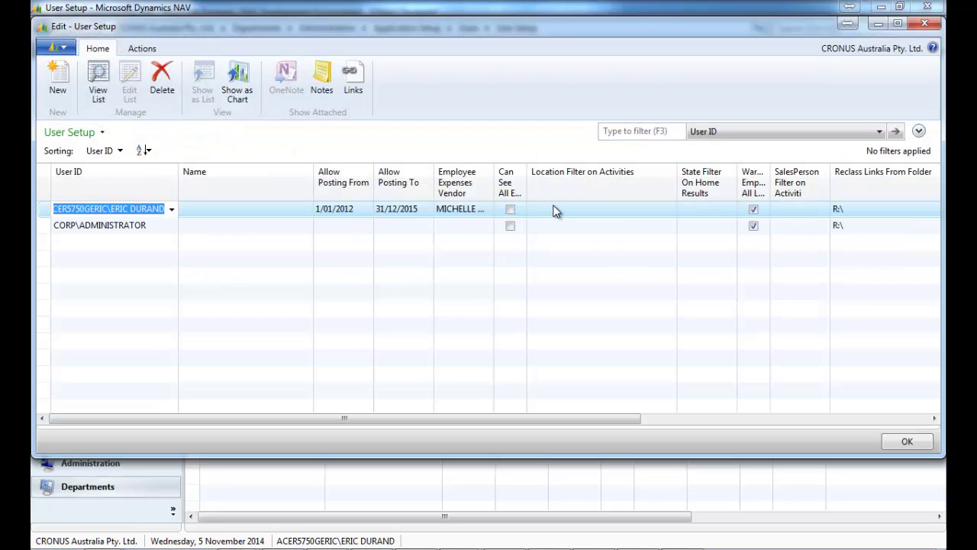
click(554, 207)
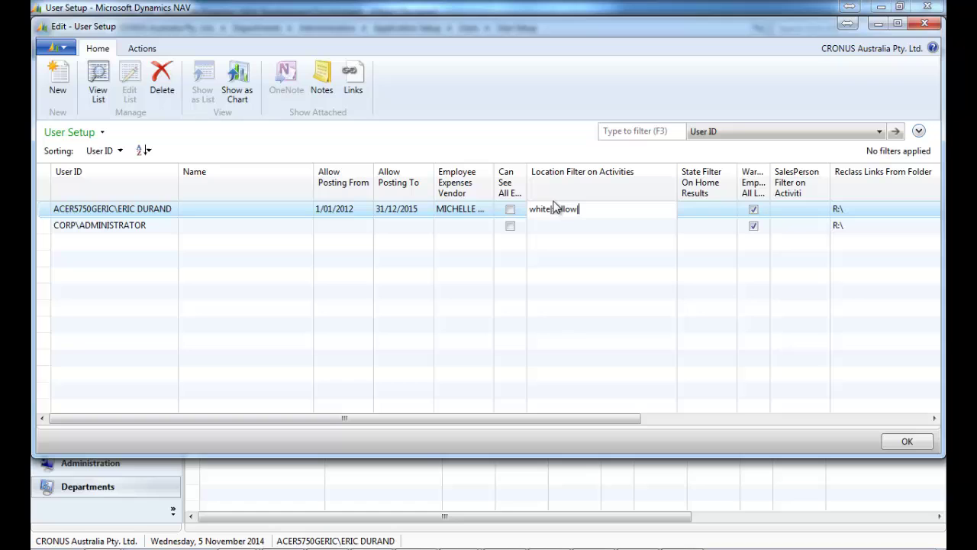
key(Return)
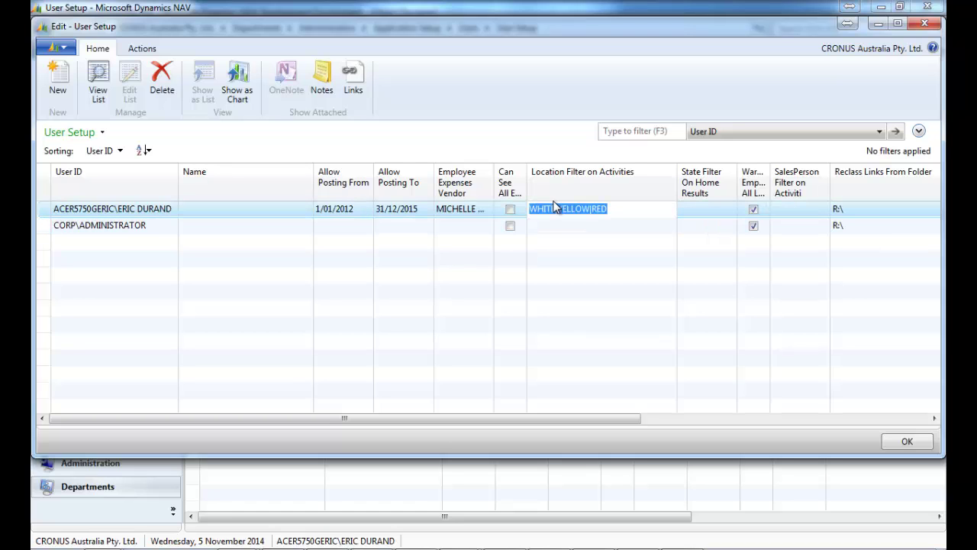
key(Escape)
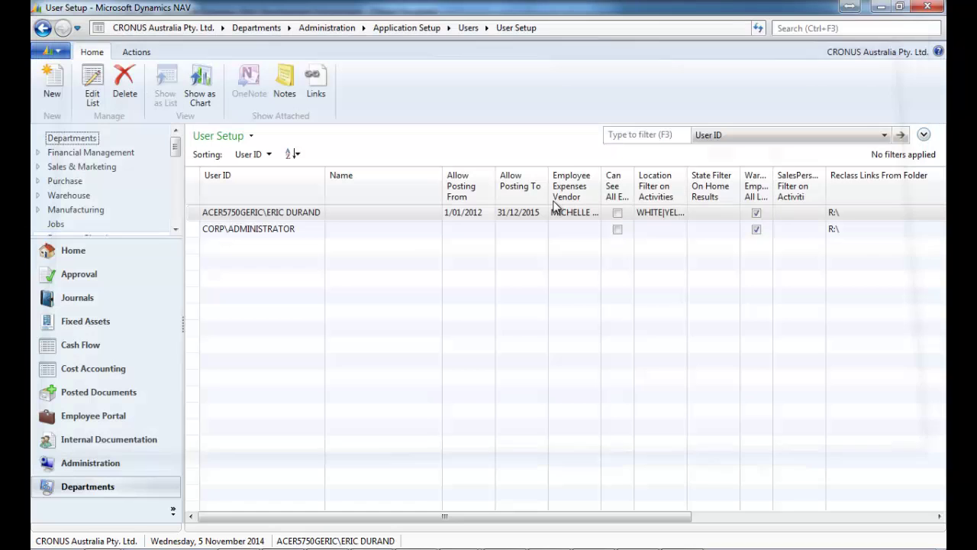
click(73, 251)
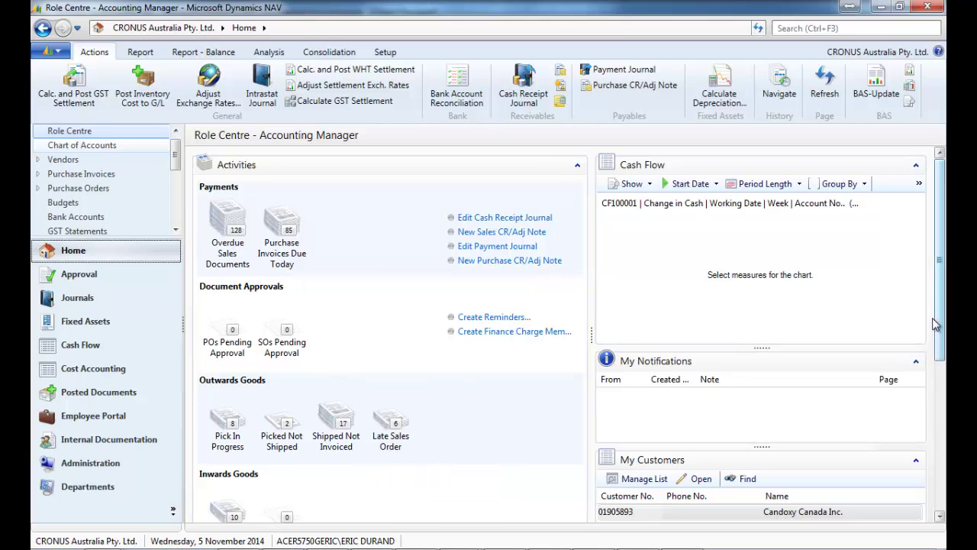
scroll(941, 329, down, 5)
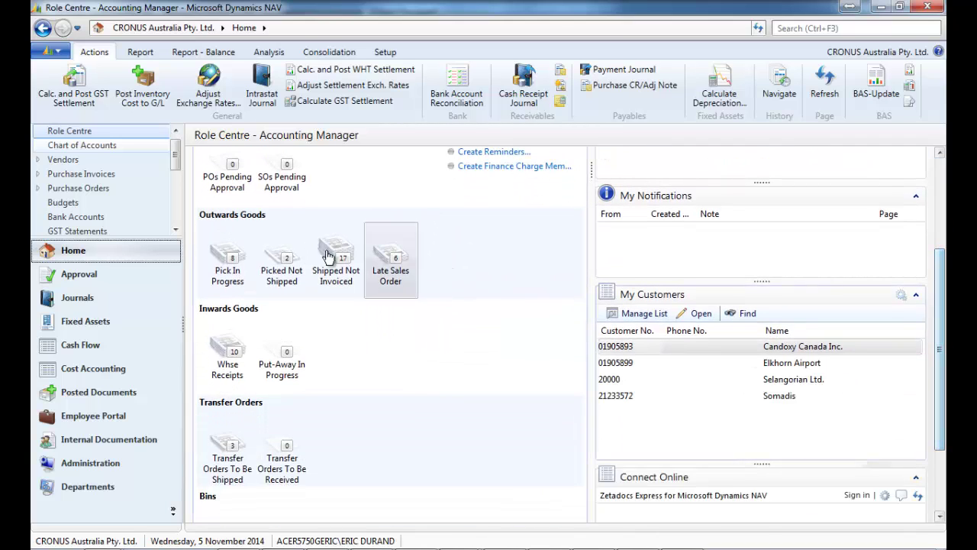
Switch to the NAV Development Environment, open codeunit 66034 Activity Stack Management in design, examine its global functions list and close it
mouse_move(473, 546)
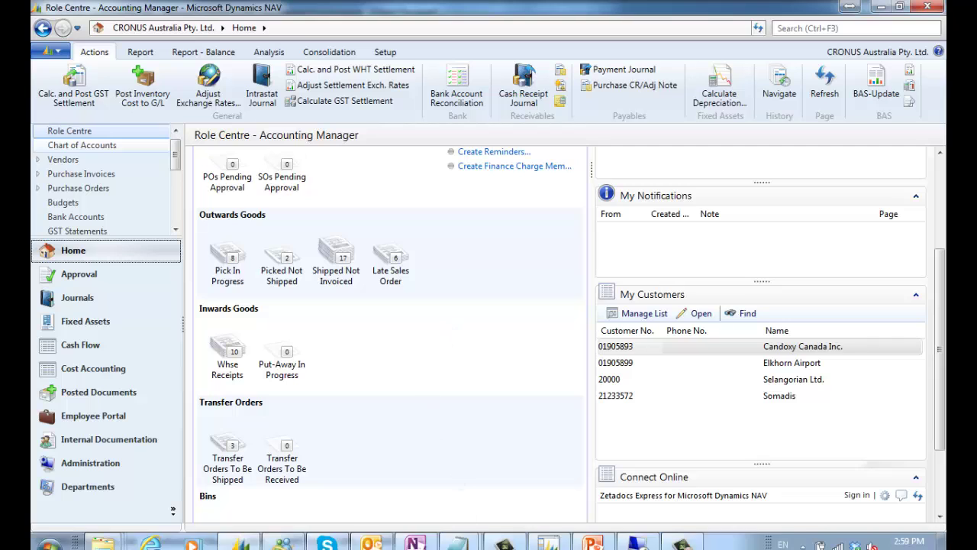
click(547, 537)
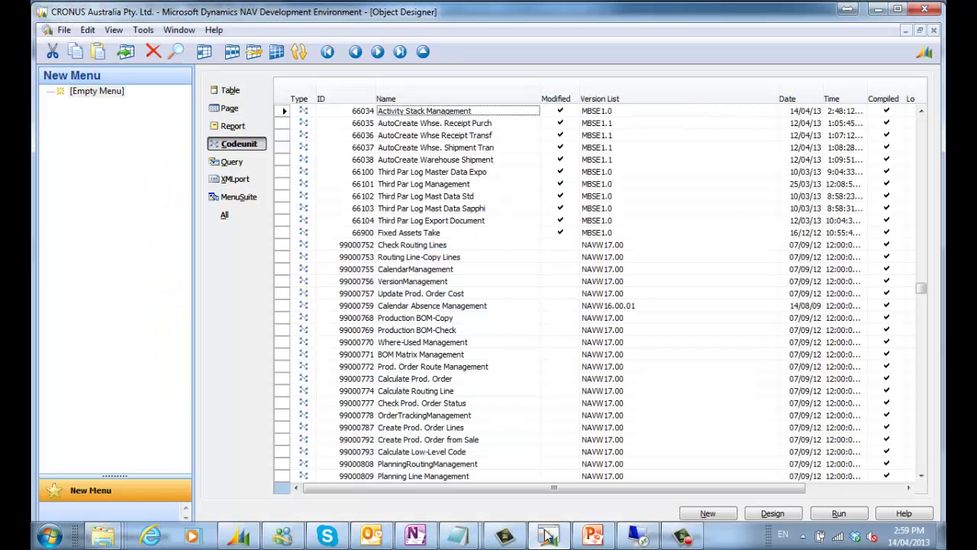
right_click(436, 112)
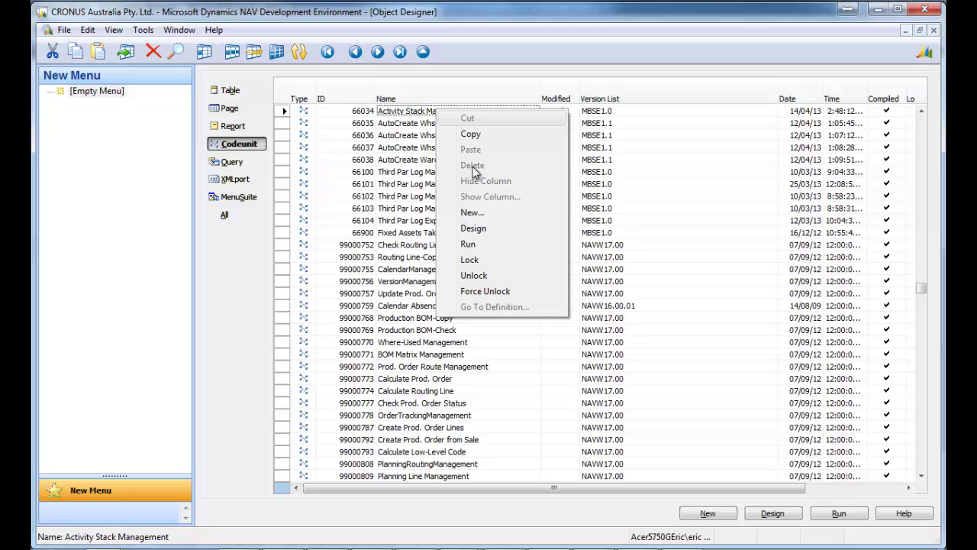
click(474, 228)
key(alt+v)
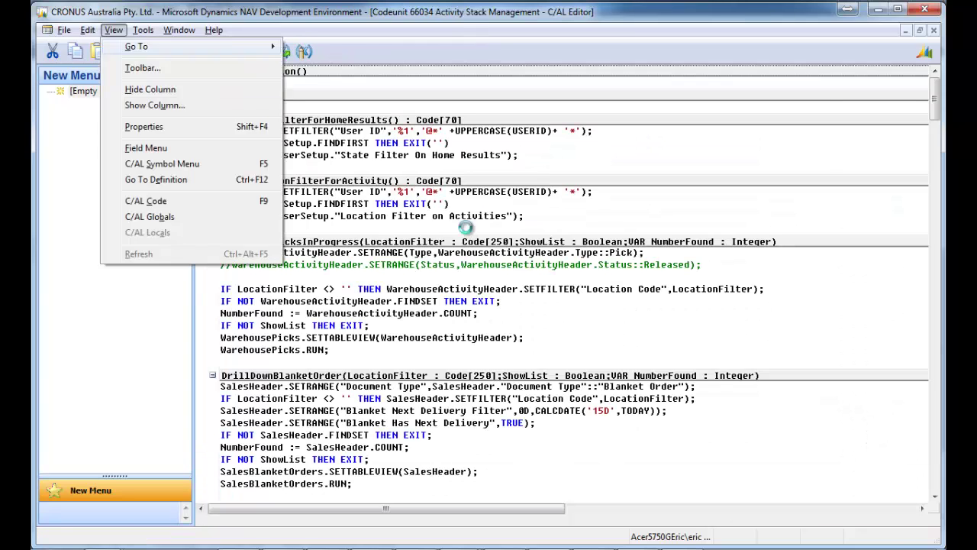
key(g)
key(ctrl+Page_Down)
key(ctrl+Page_Down)
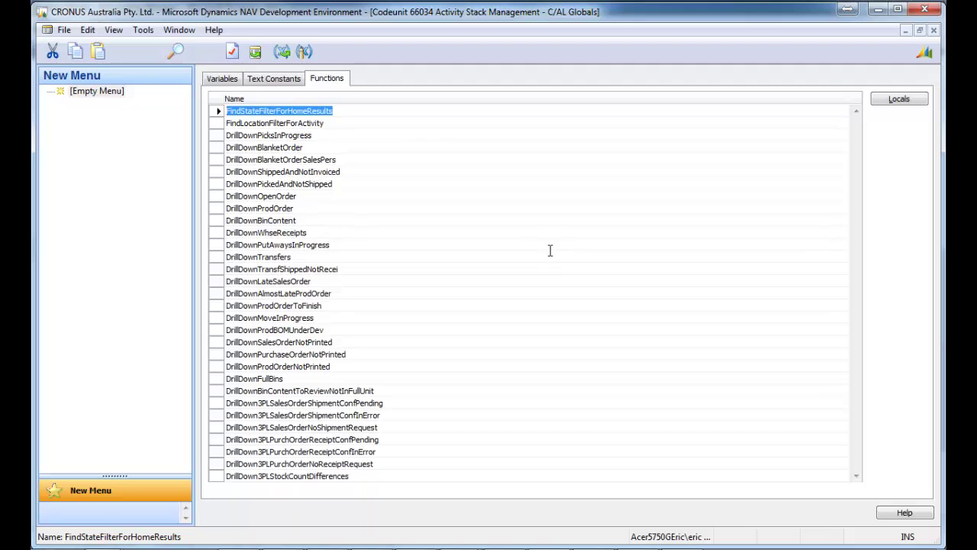
key(Escape)
key(Escape)
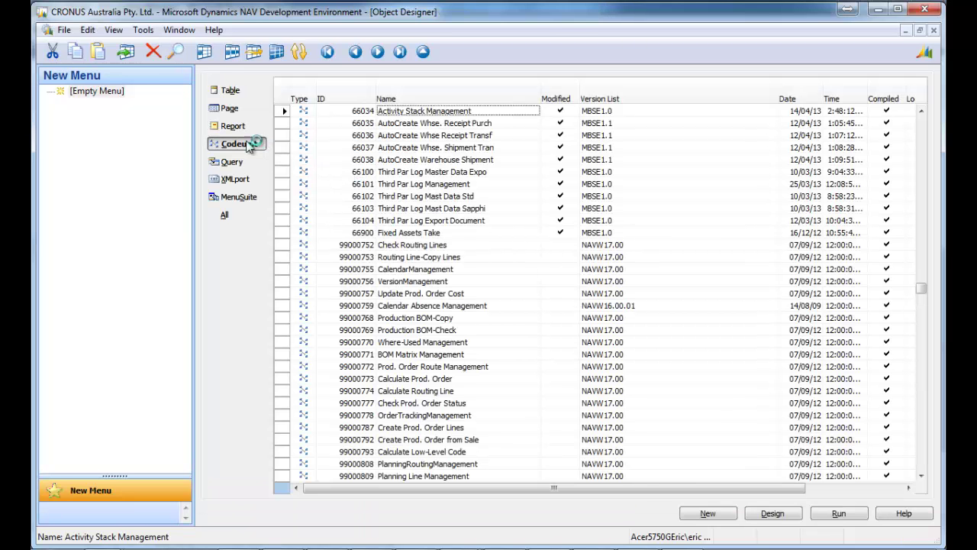
Open page 9030 Account Manager Activities in design, examine its cue groups from Outwards Goods to Bins and close it
click(247, 108)
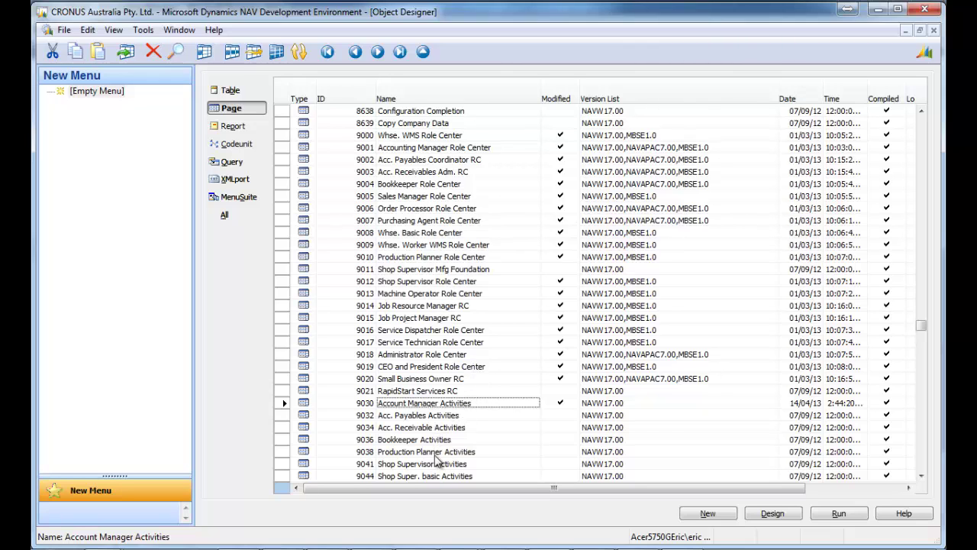
right_click(469, 408)
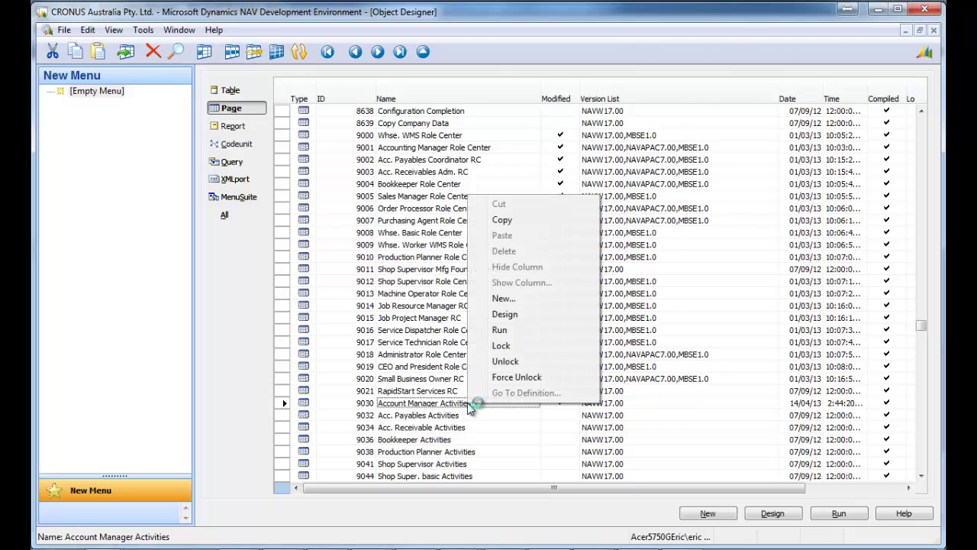
click(504, 316)
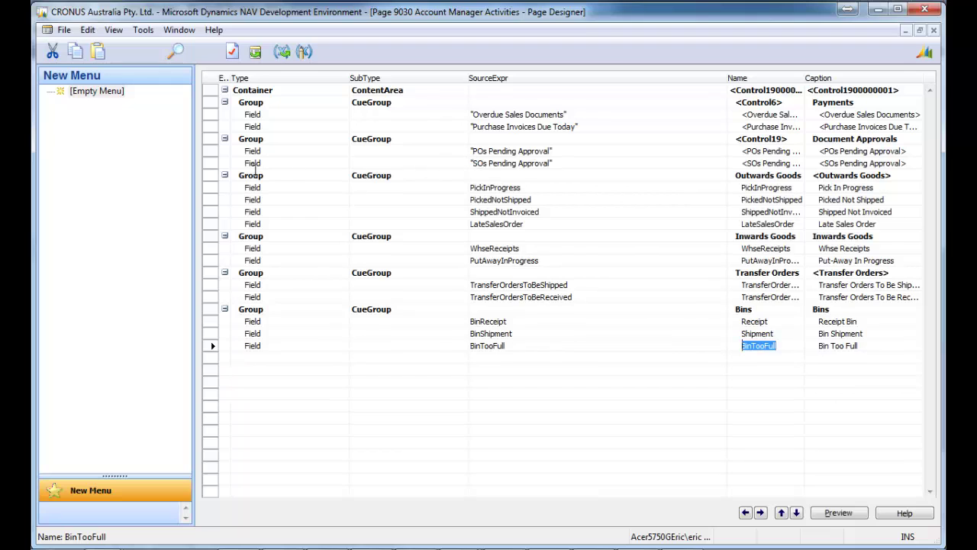
drag(216, 175, 221, 346)
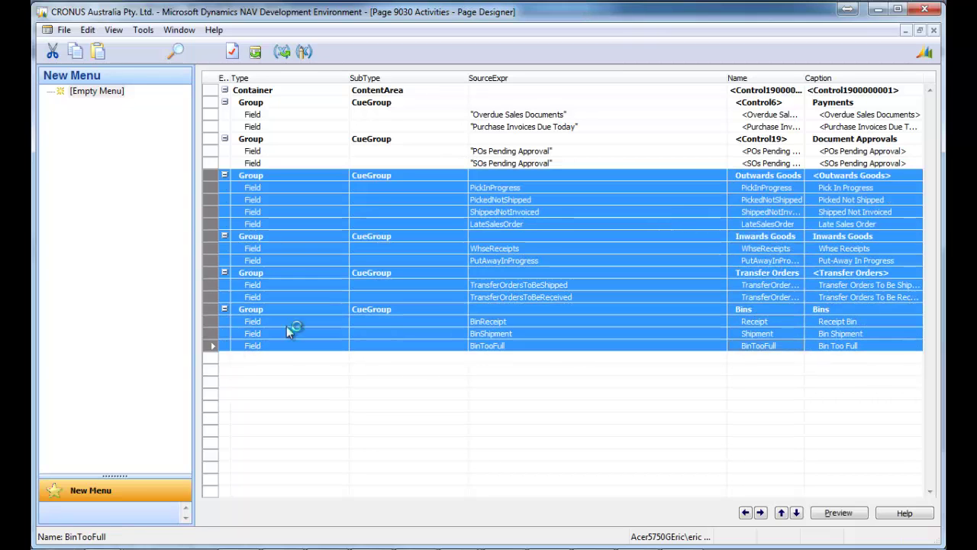
click(560, 248)
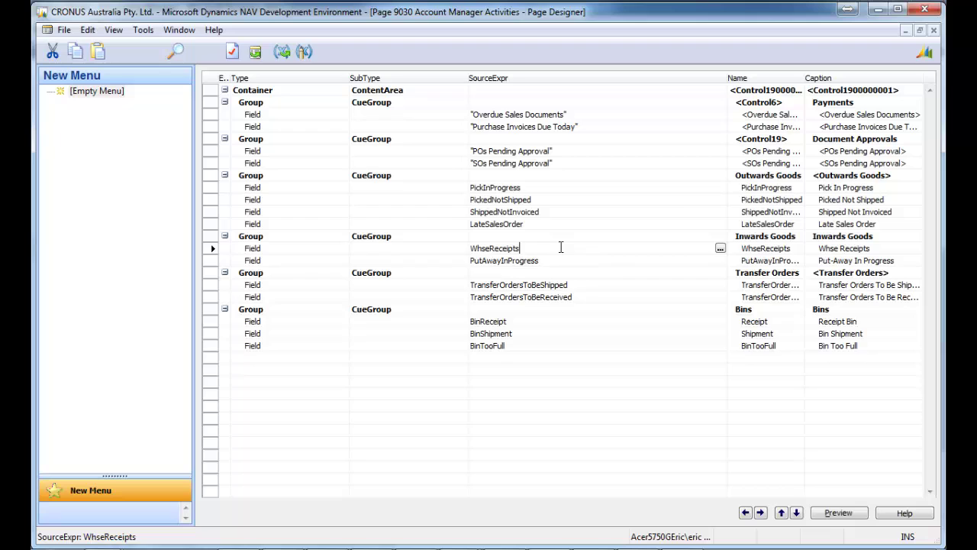
key(Escape)
key(Escape)
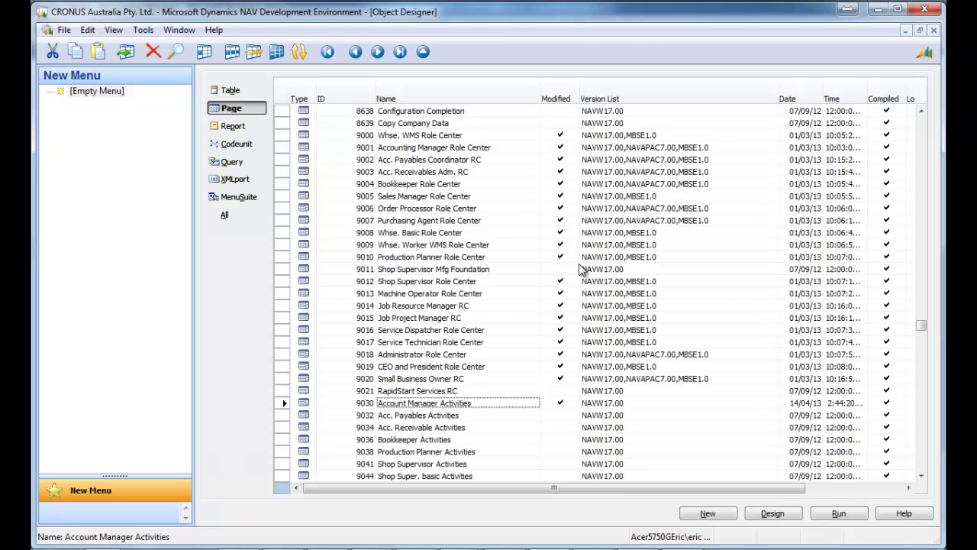